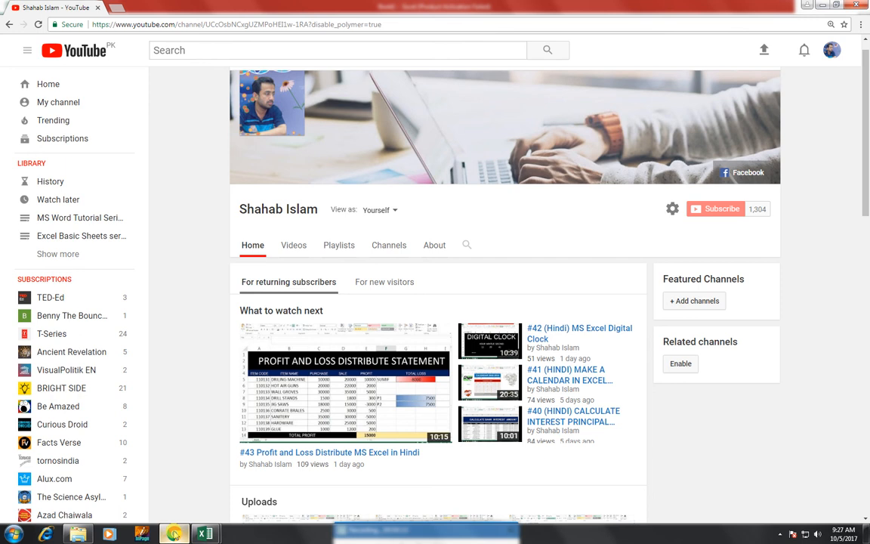
- Switch to the blank Excel workbook and select cell B4 as the table's starting cell
click(173, 533)
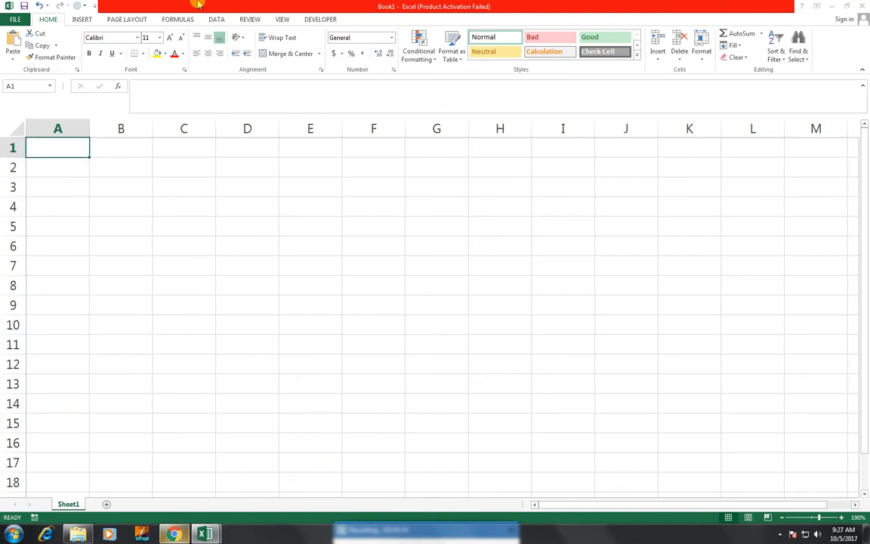
click(111, 165)
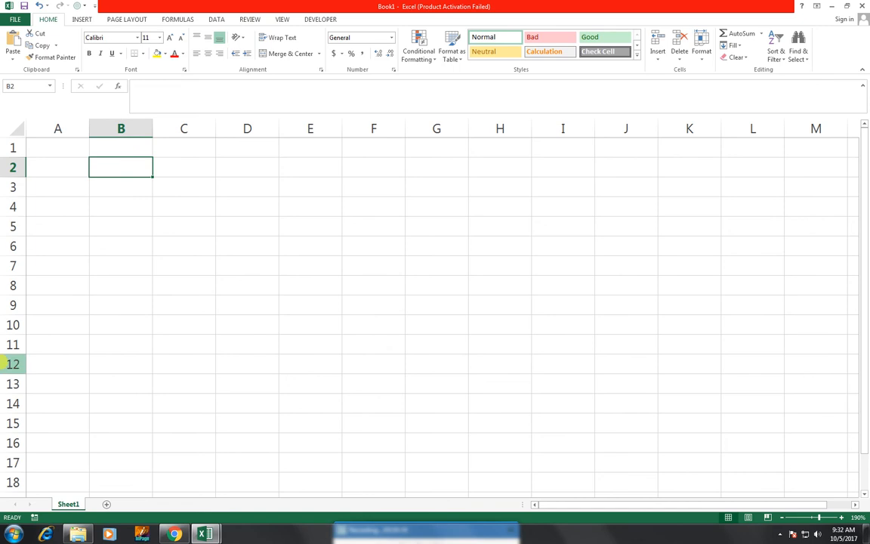
key(Down)
key(Down)
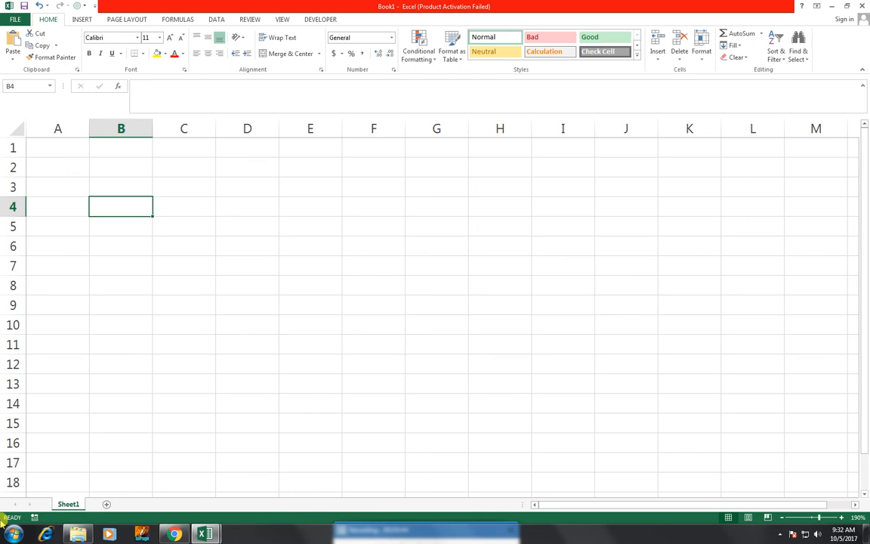
key(Down)
key(Left)
key(Up)
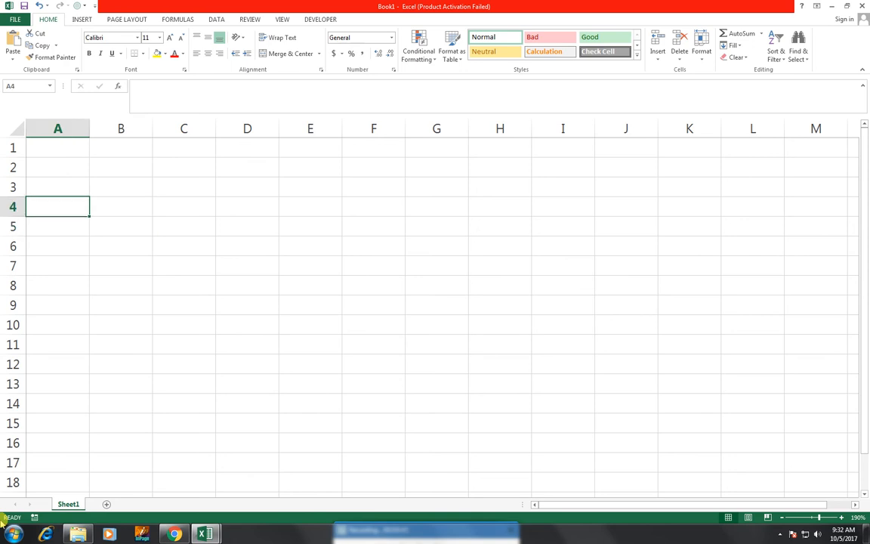
key(Up)
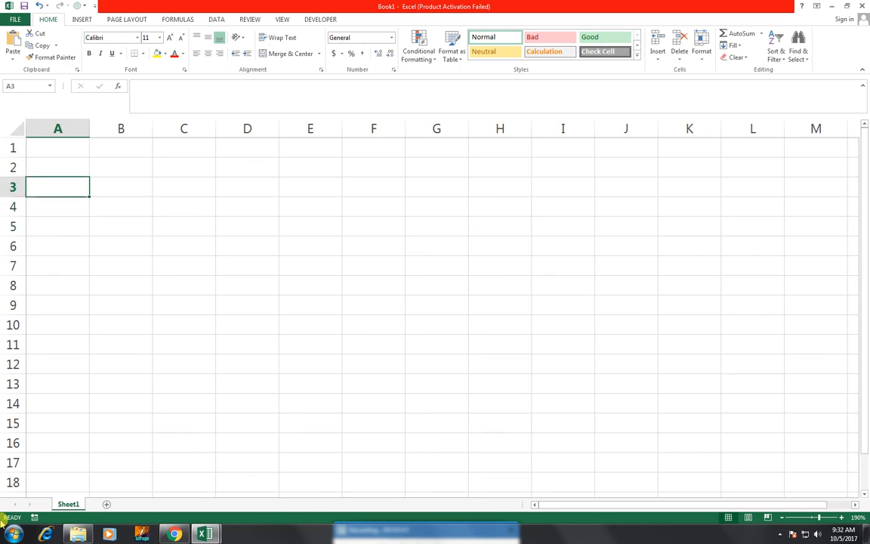
key(Down)
key(Right)
key(Left)
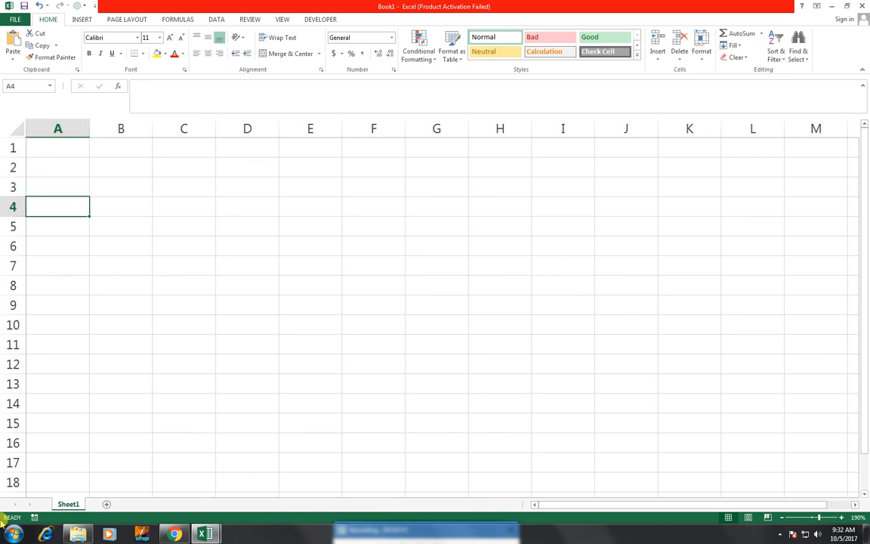
key(Right)
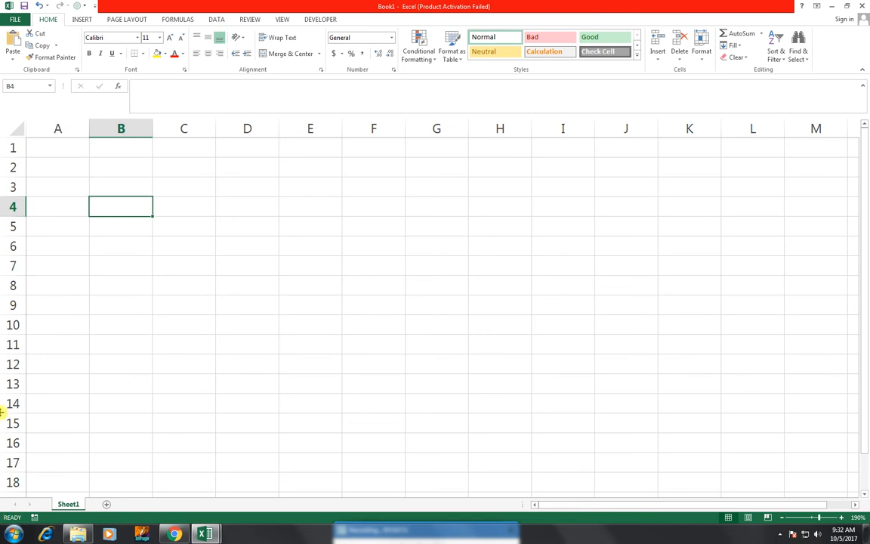
- Enter the column heading "Sr no" in cell B4
text($)
key(BackSpace)
text($)
key(BackSpace)
text(S)
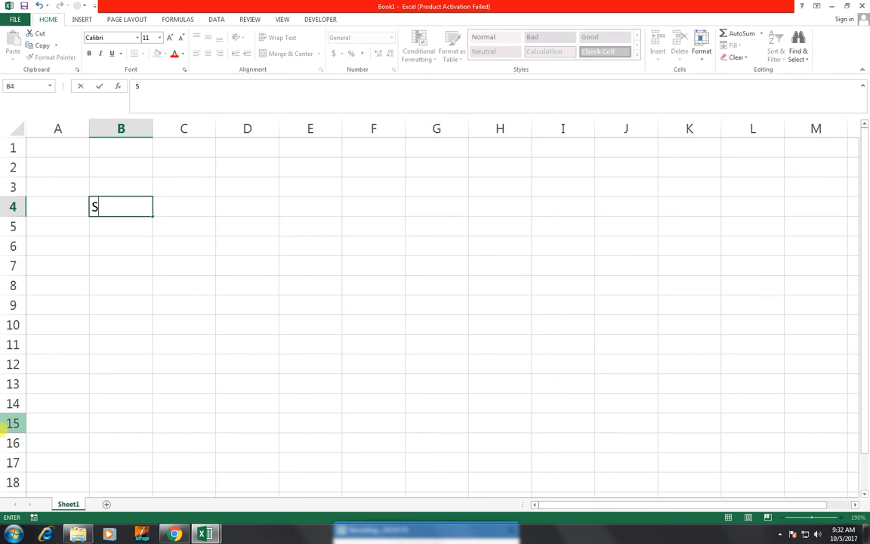
text(R)
key(BackSpace)
text(r no)
key(ctrl+Return)
key(Tab)
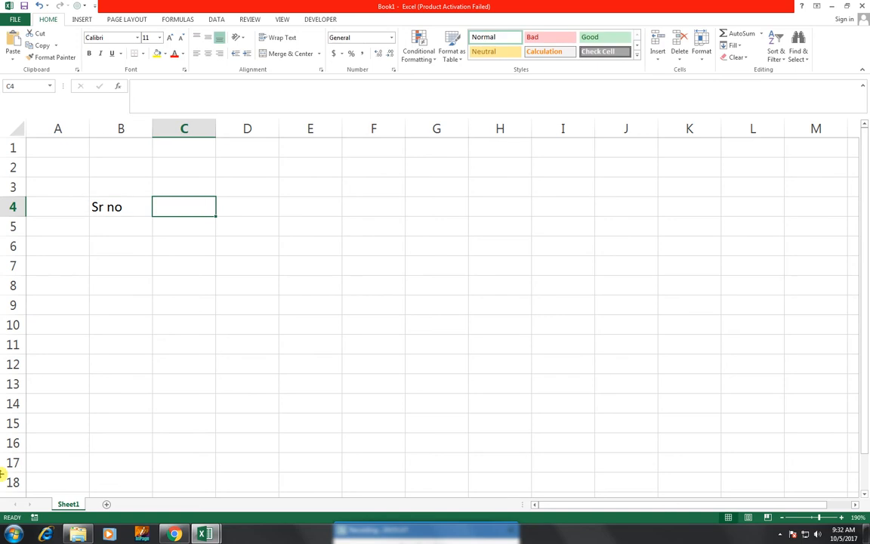
- Enter the column headings "Date", "Model no" and "Description" in cells C4 to E4
text(Date)
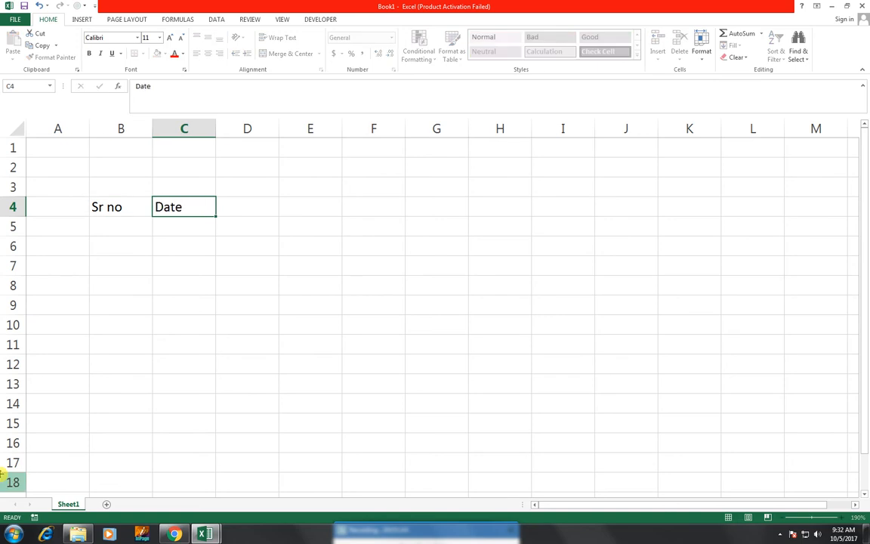
key(Tab)
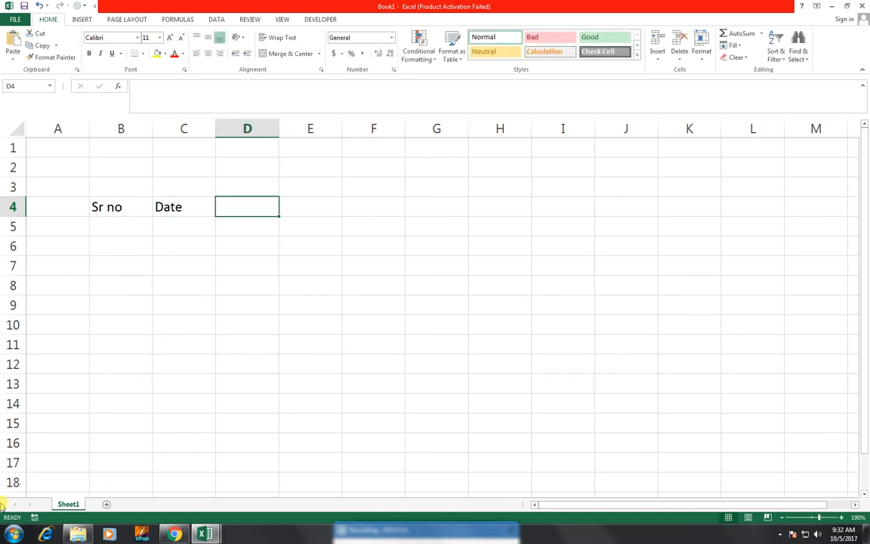
text(Model)
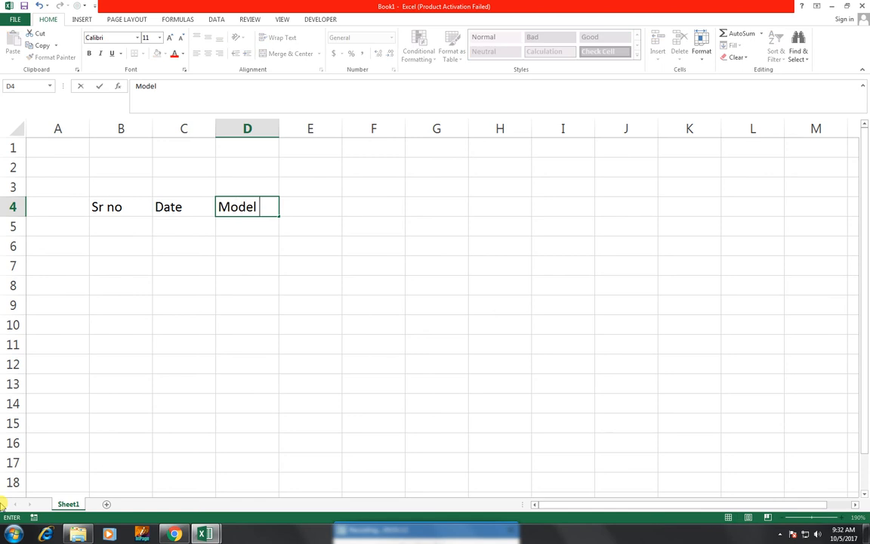
text( no)
key(Tab)
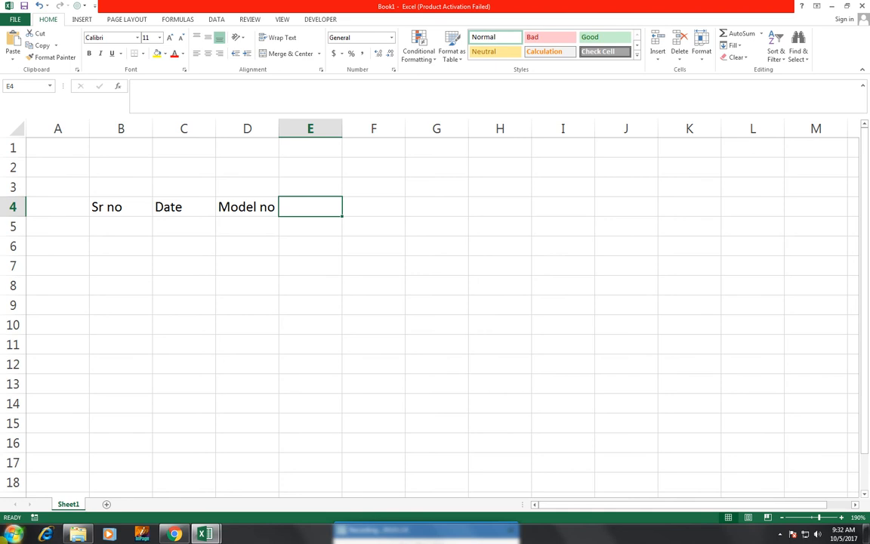
text(Des)
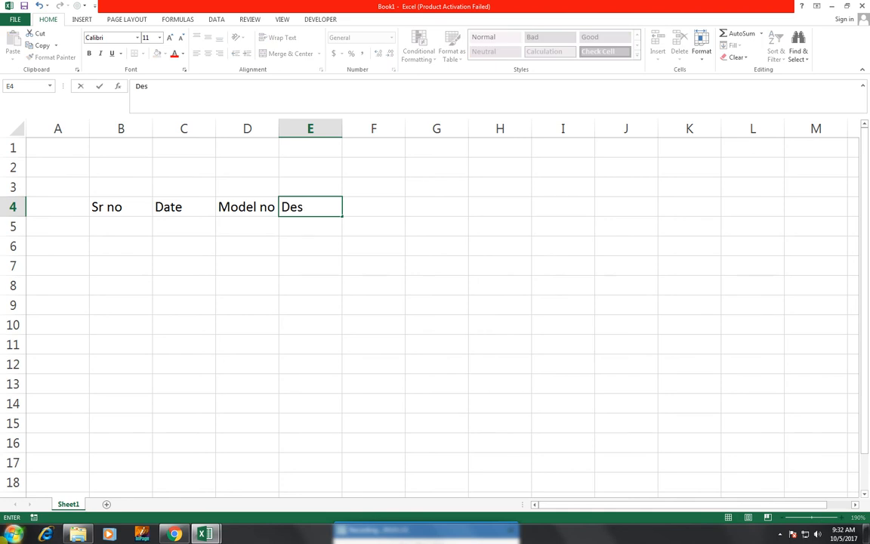
text(cription)
key(Tab)
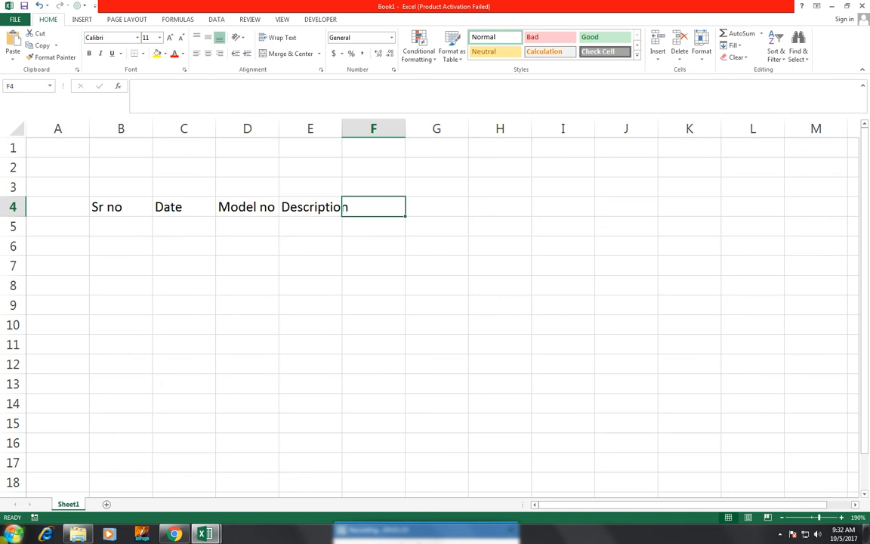
- Enter the column heading "unit cost" in cell F4
text(unit)
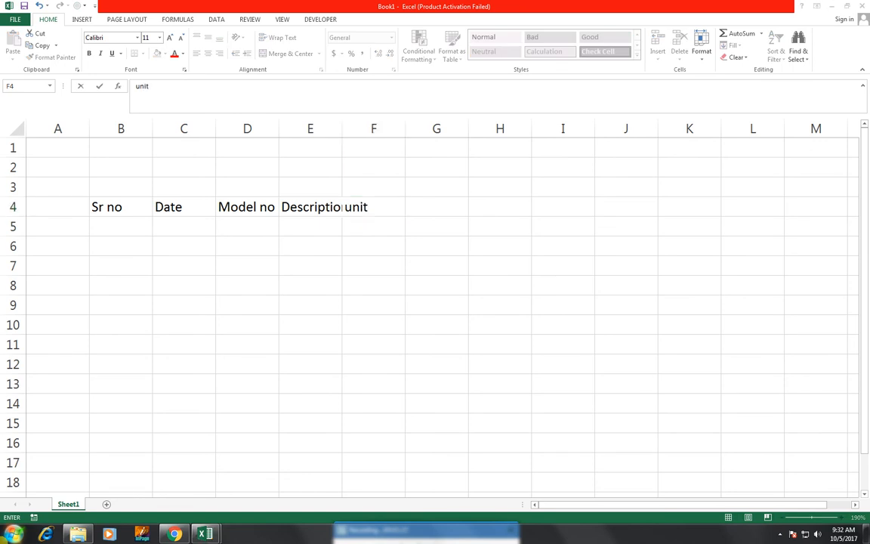
right_click(3, 538)
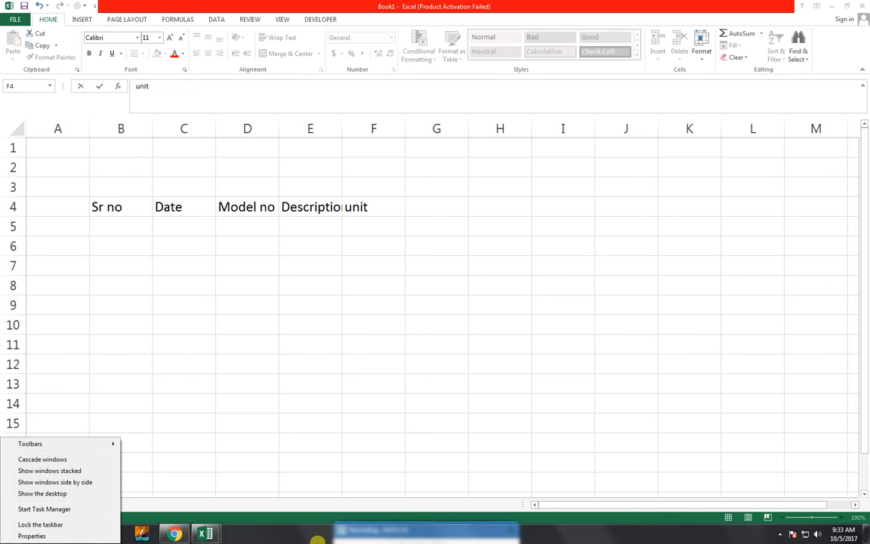
click(393, 202)
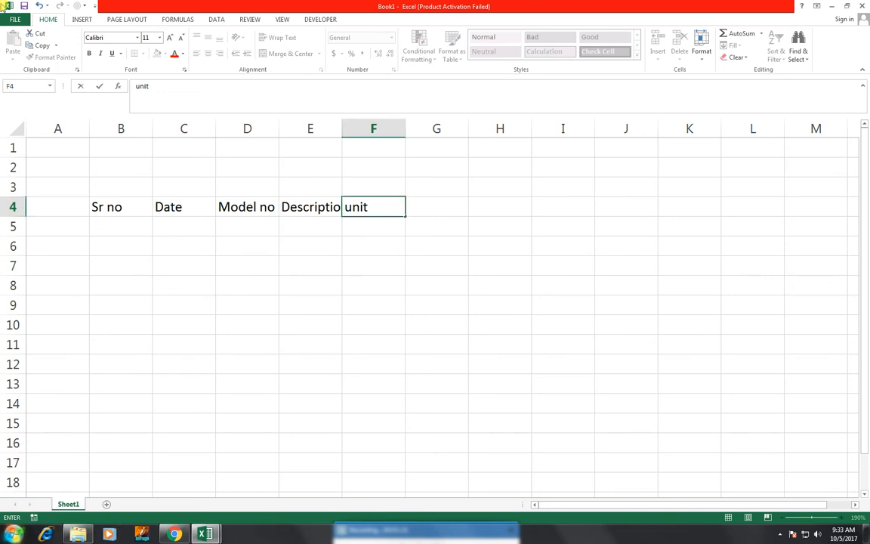
text(Cost)
key(BackSpace)
key(BackSpace)
key(BackSpace)
key(BackSpace)
text(cost)
key(Tab)
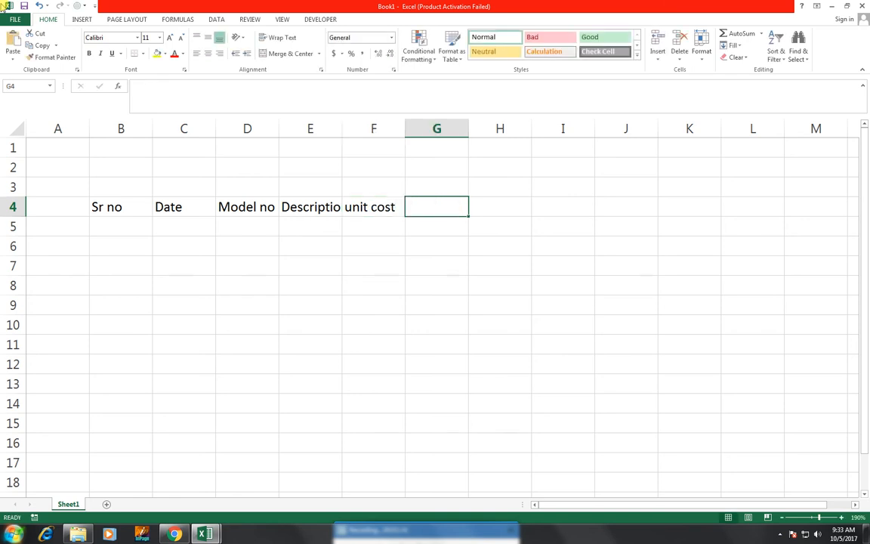
- Enter the column headings "Quantity" and "Amount" in cells G4 and H4
text(Quantity)
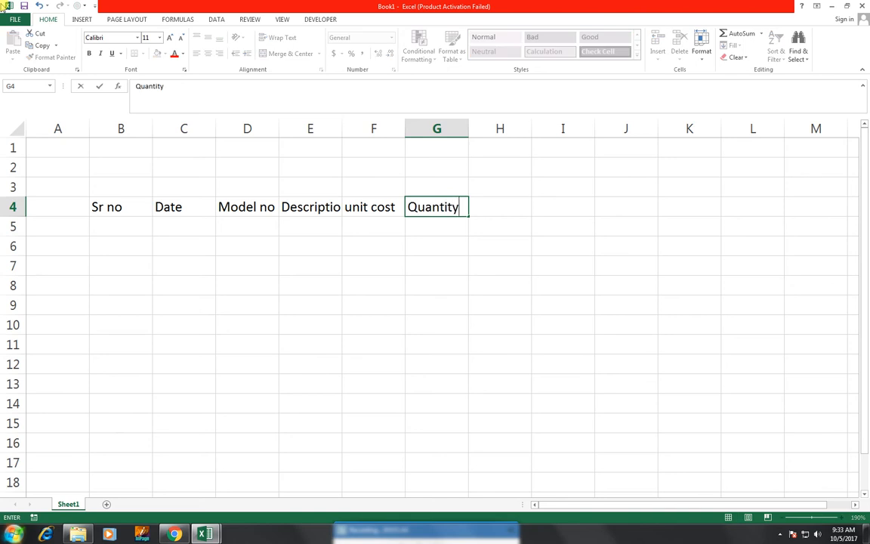
key(Tab)
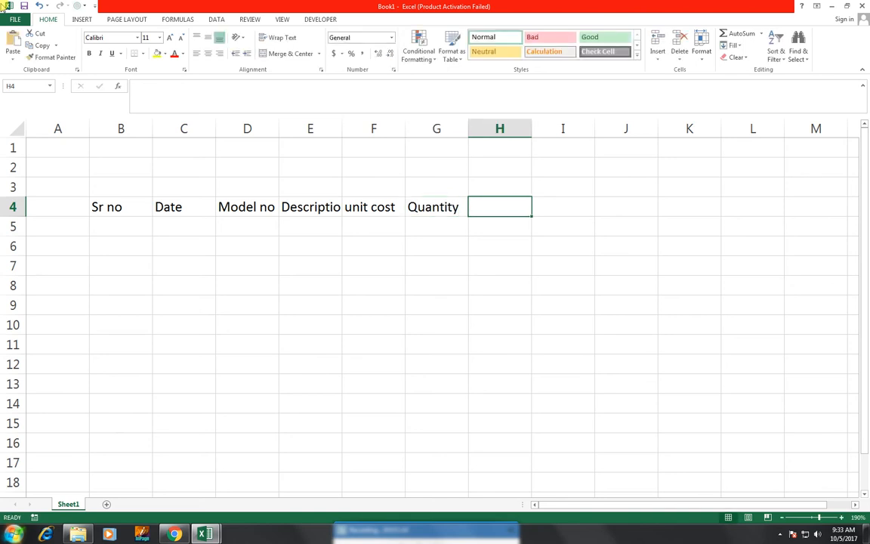
text(Amount)
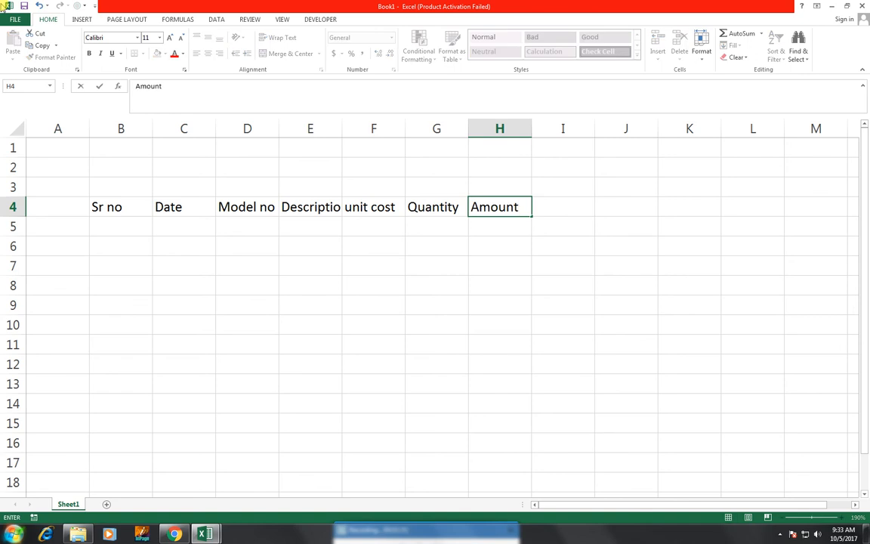
key(Tab)
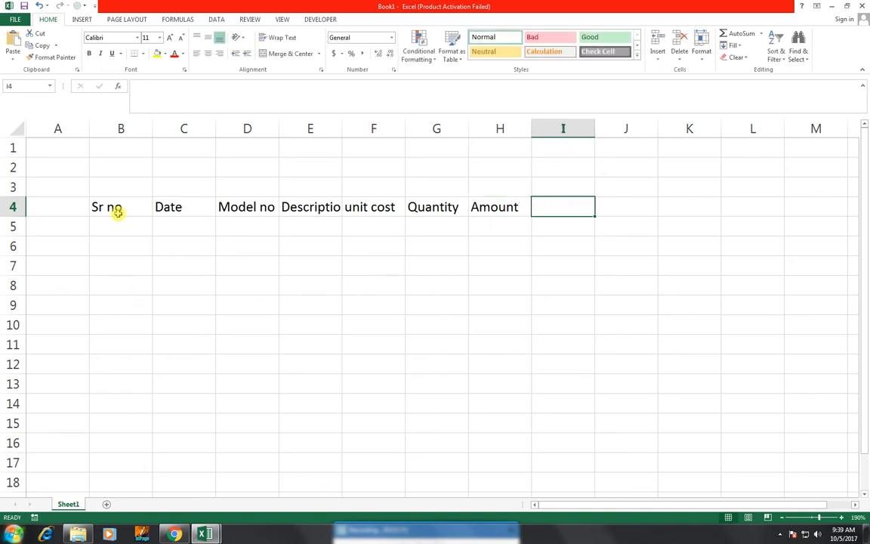
- Number the Sr no column from 1 to 15 by entering 1 in B5 and filling the series down to B19
click(117, 222)
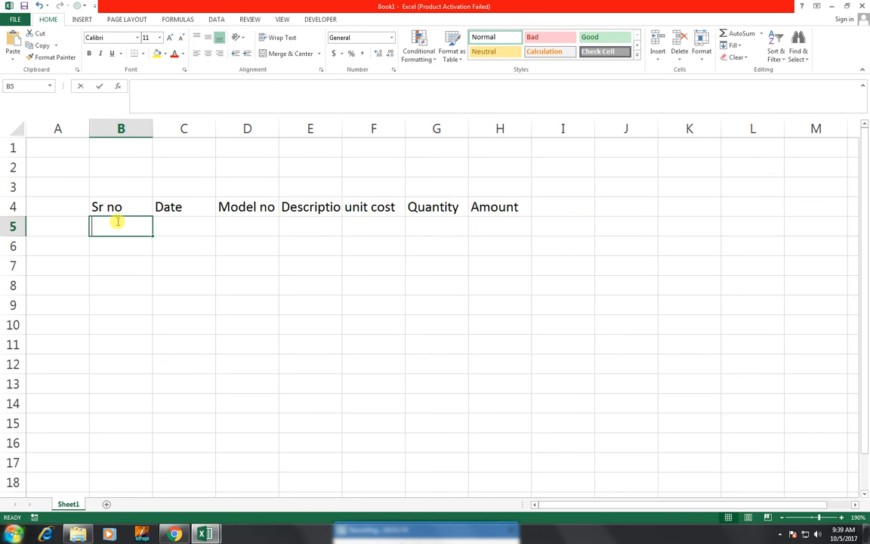
text(1)
click(133, 241)
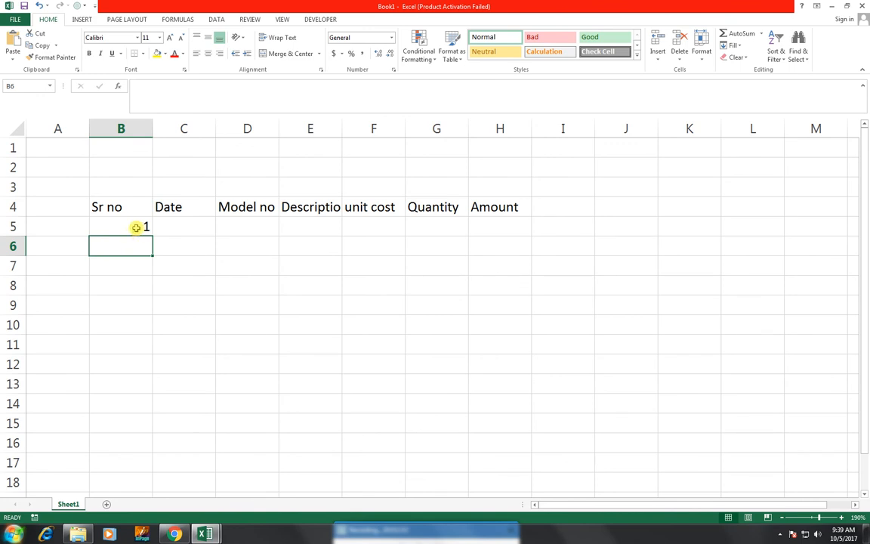
click(132, 232)
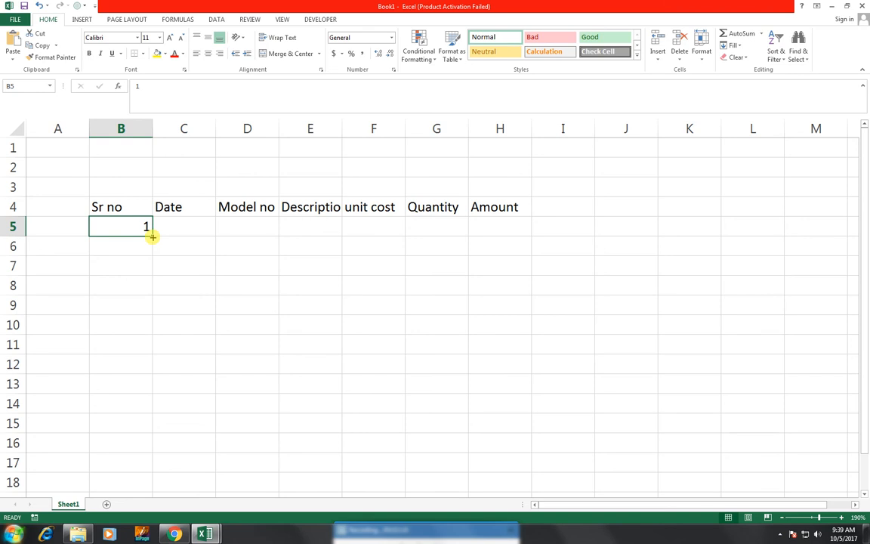
drag(152, 236, 146, 387)
scroll(211, 372, up, 2)
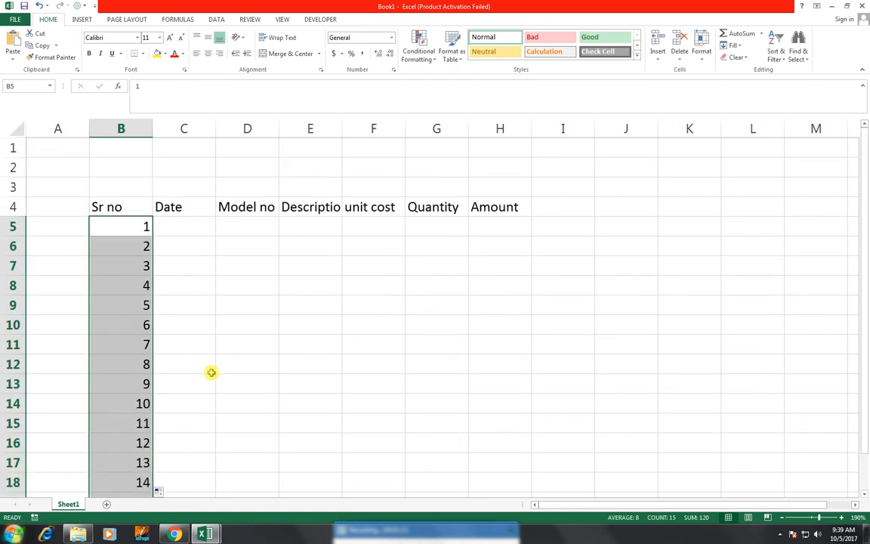
- Enter the date 2-jun in cell C5 for the first row
click(184, 221)
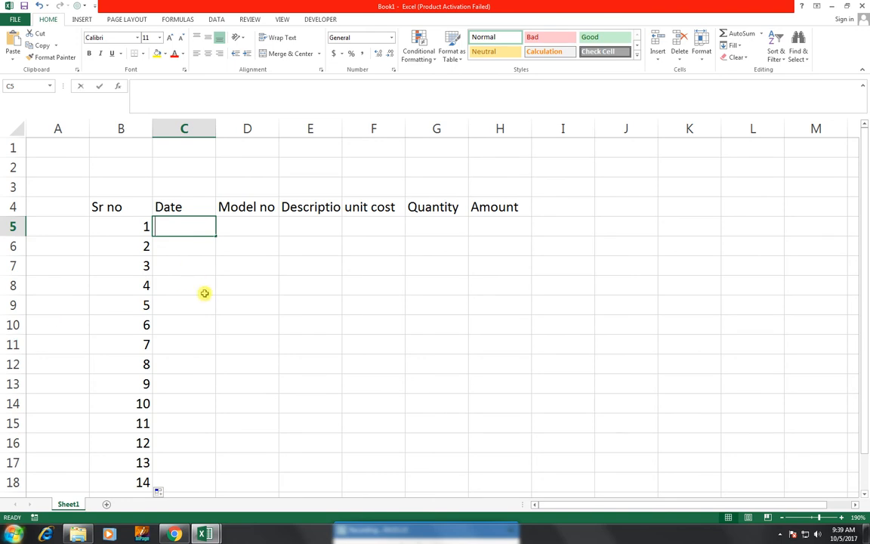
text(2-jun)
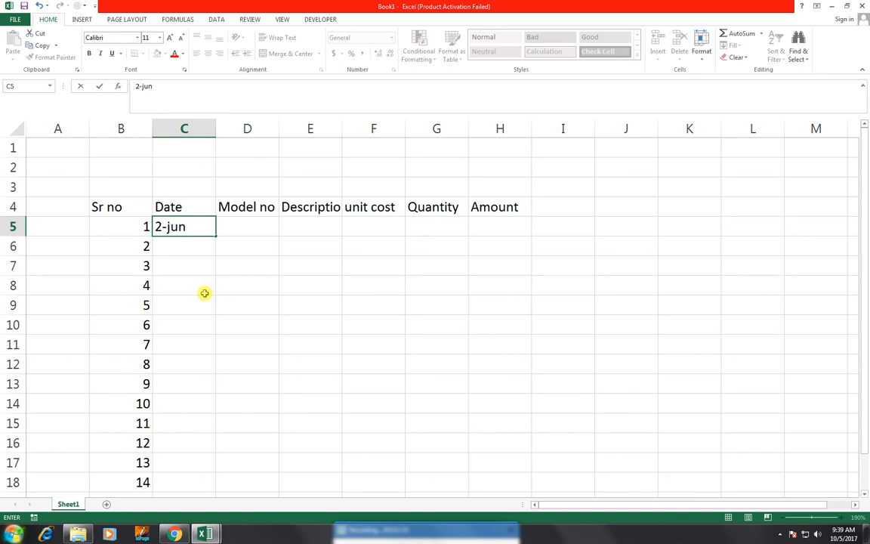
click(205, 293)
key(Up)
key(Up)
key(Up)
key(Right)
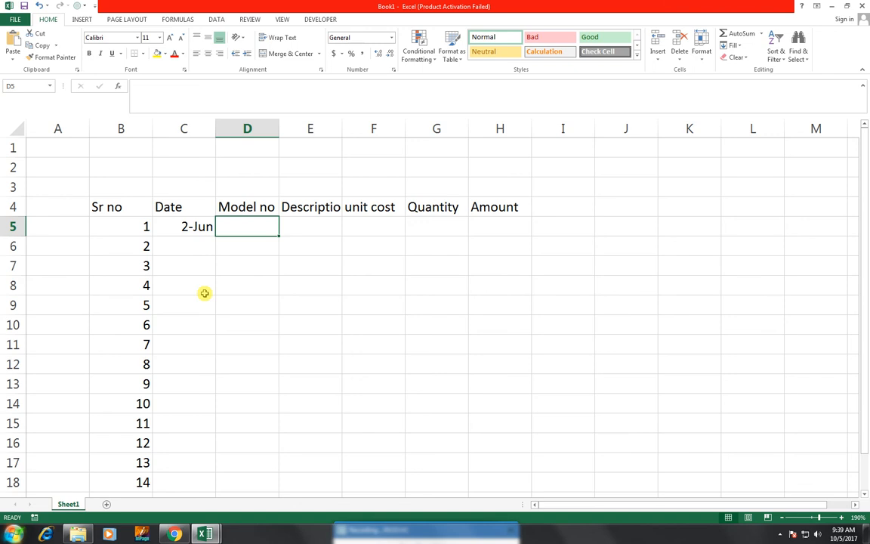
- Enter the model number "E-40" in cell D5
text(e)
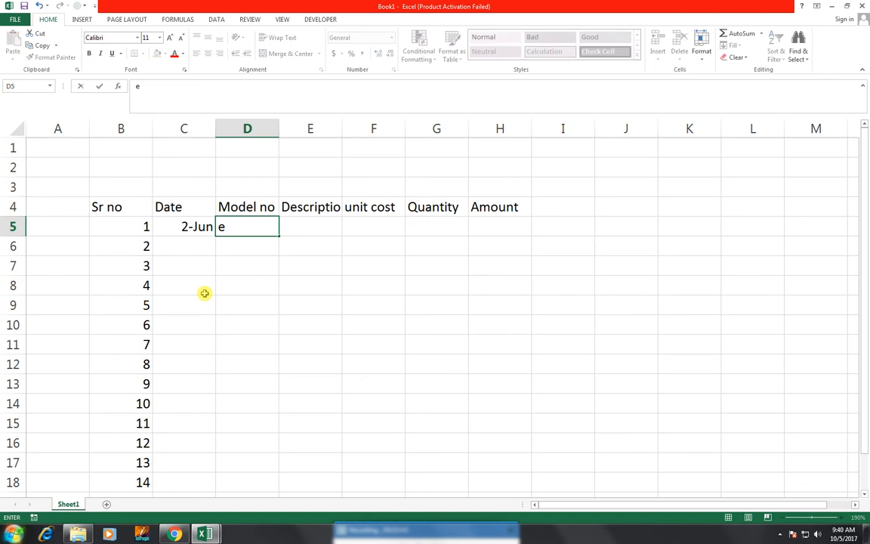
text(-40)
key(BackSpace)
key(BackSpace)
key(BackSpace)
key(BackSpace)
text(E-40)
key(Return)
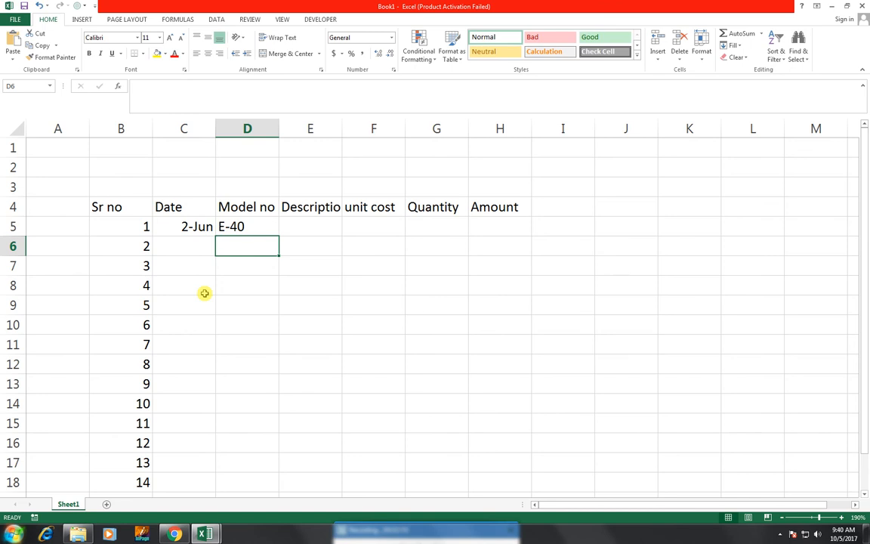
- Enter the model numbers "SF-1000va" in cell D6 and "Power Plus" in cell D7
text(SF_)
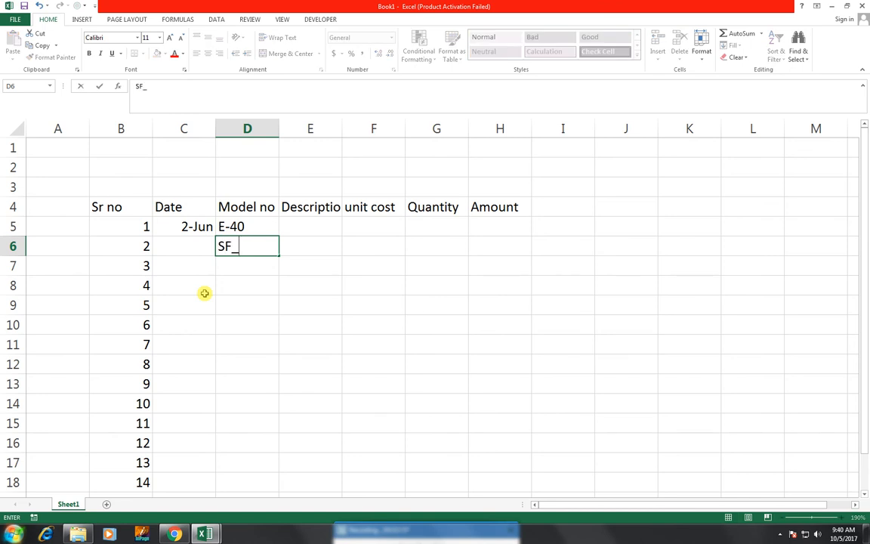
key(BackSpace)
text(-1000va)
key(Return)
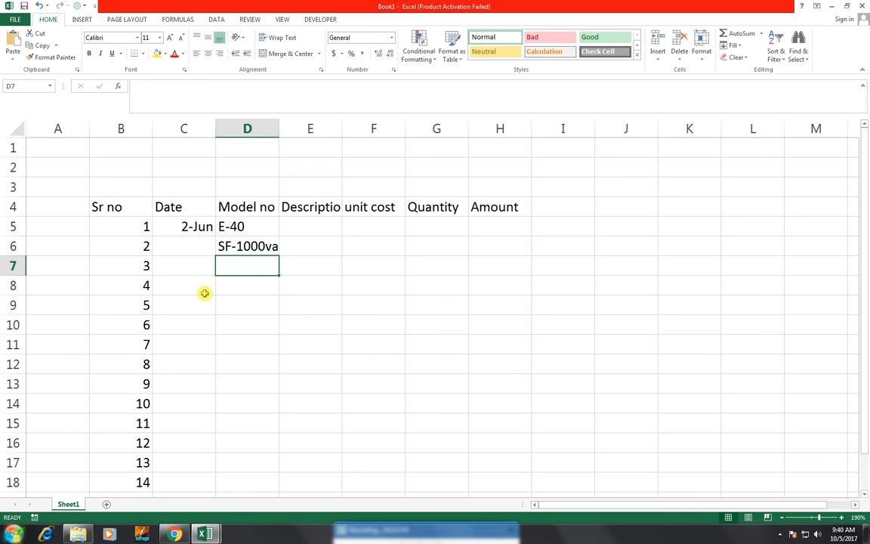
text(Power )
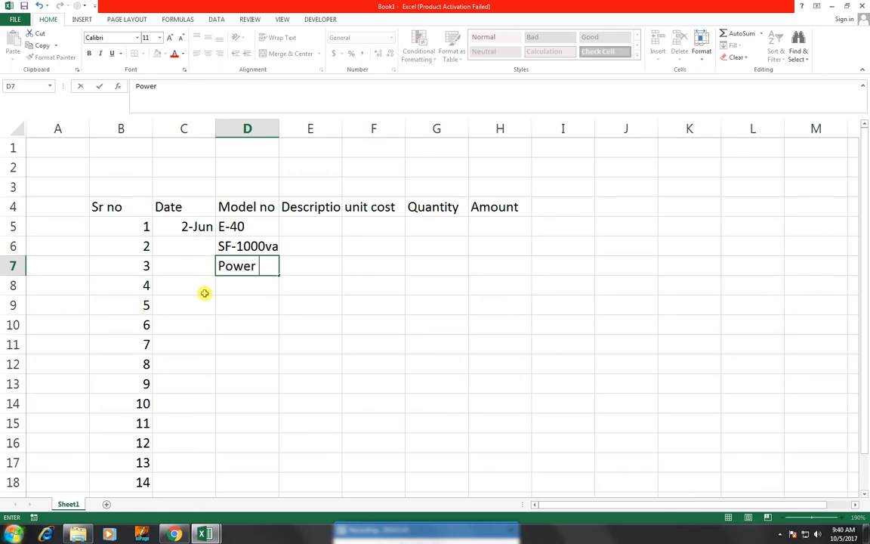
text(Plus)
key(Return)
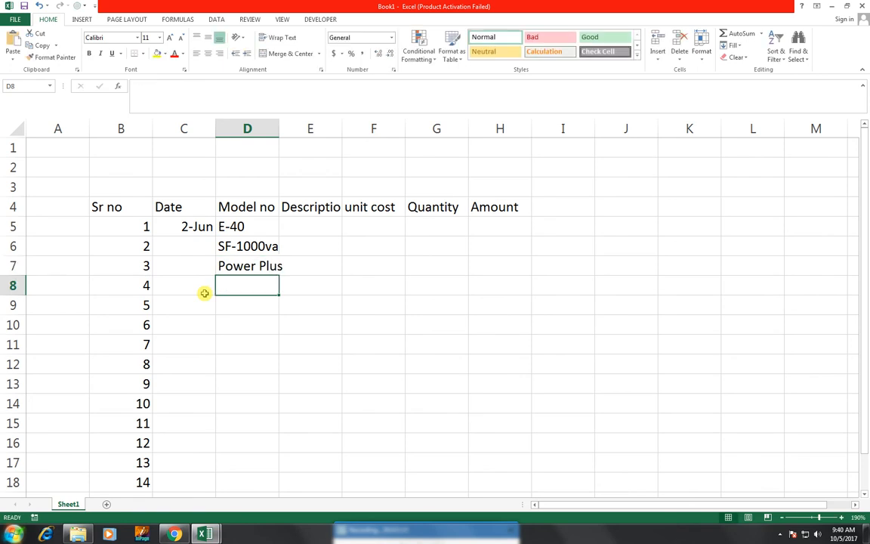
- Fill the three model entries in D5:D7 down the Model no column to D19
drag(238, 225, 250, 257)
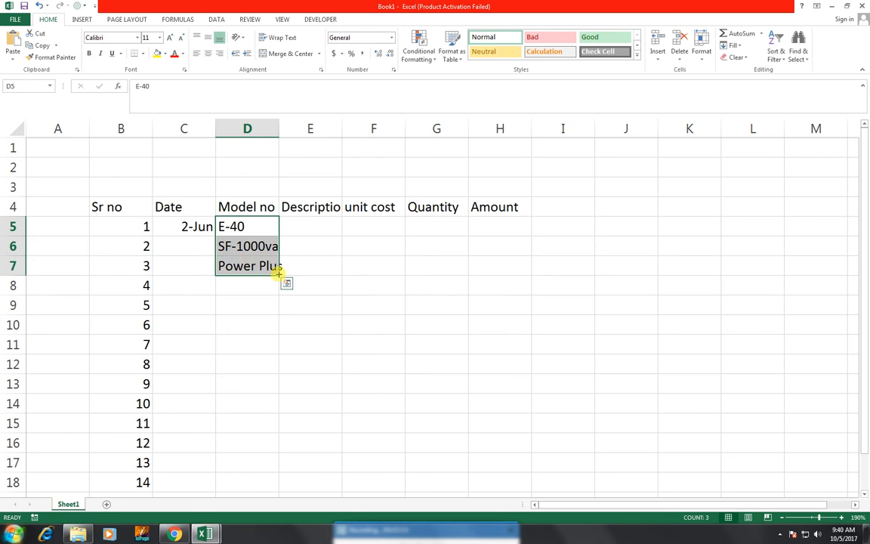
drag(278, 278, 280, 466)
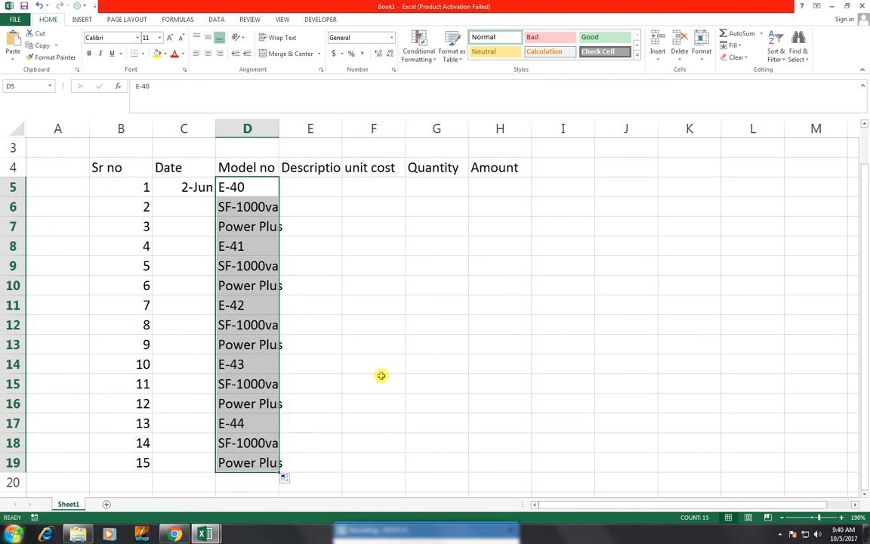
scroll(363, 338, up, 1)
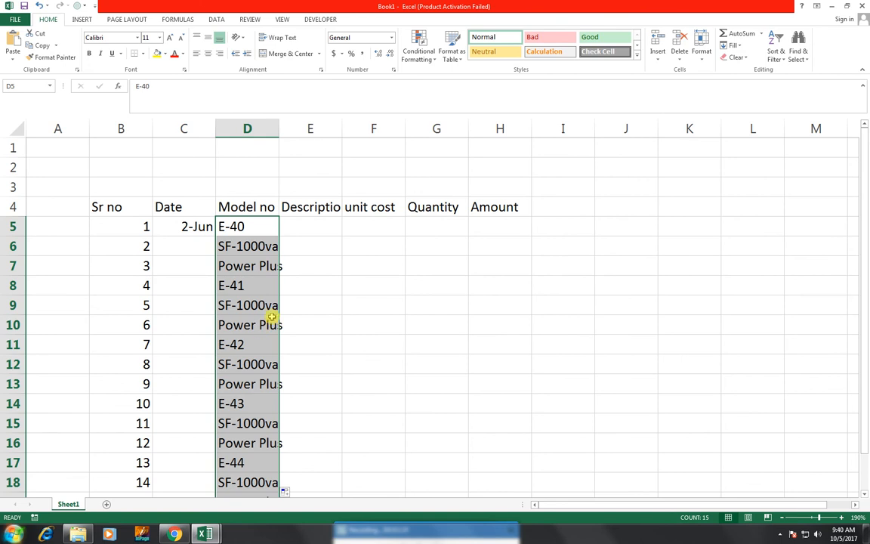
- Autofit the widths of the Model no and Description columns to their contents
double_click(278, 127)
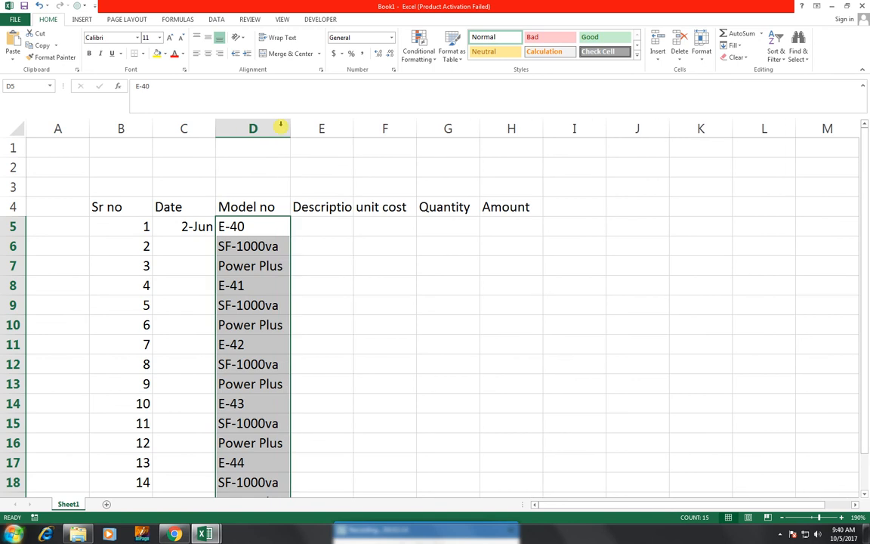
double_click(352, 130)
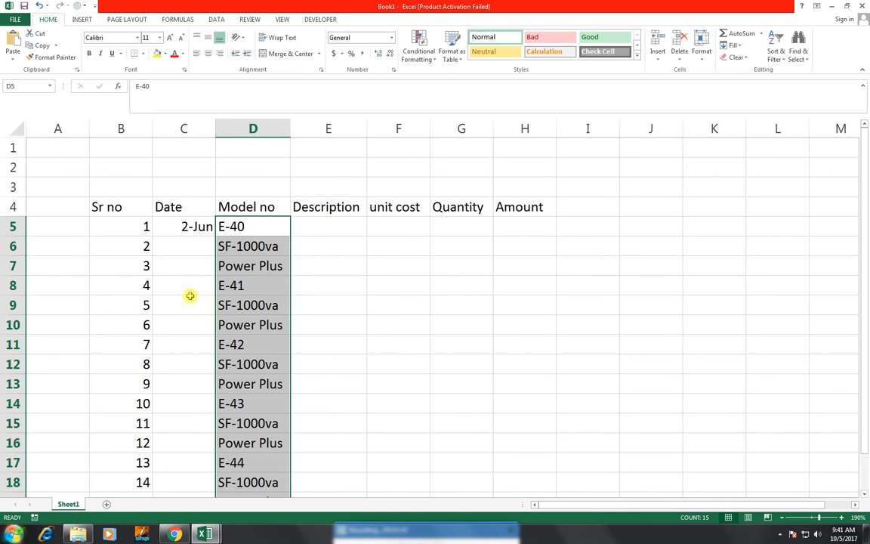
key(ctrl+q)
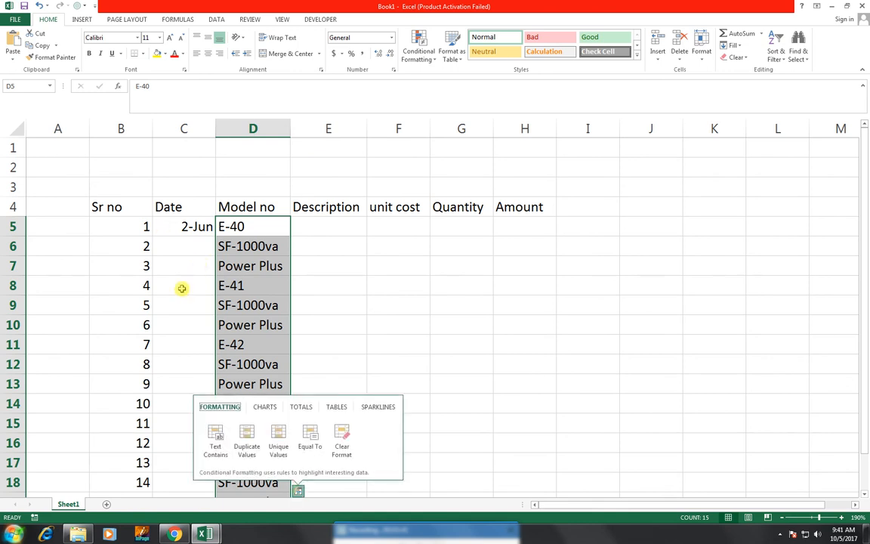
- Enter the dates 1-jul in cell C7 and 5-aug in cell C10
click(196, 270)
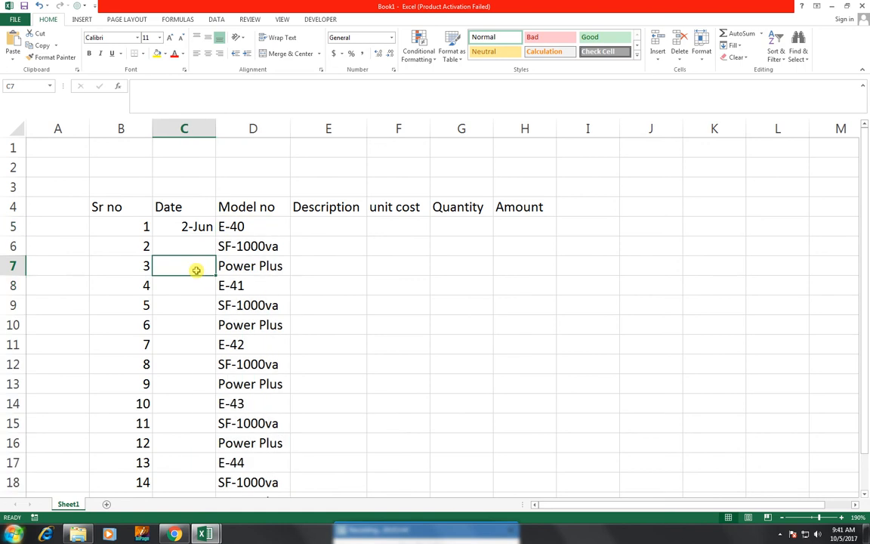
text(1-)
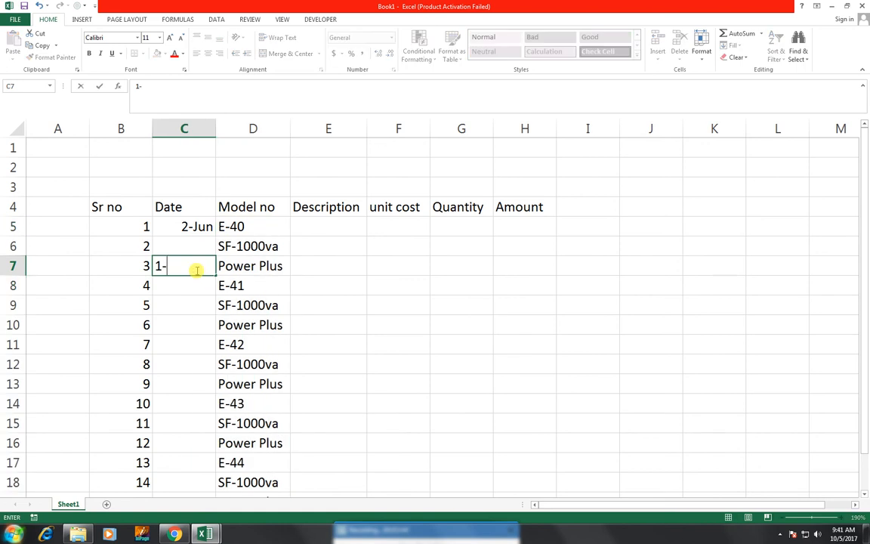
text(jul)
key(Return)
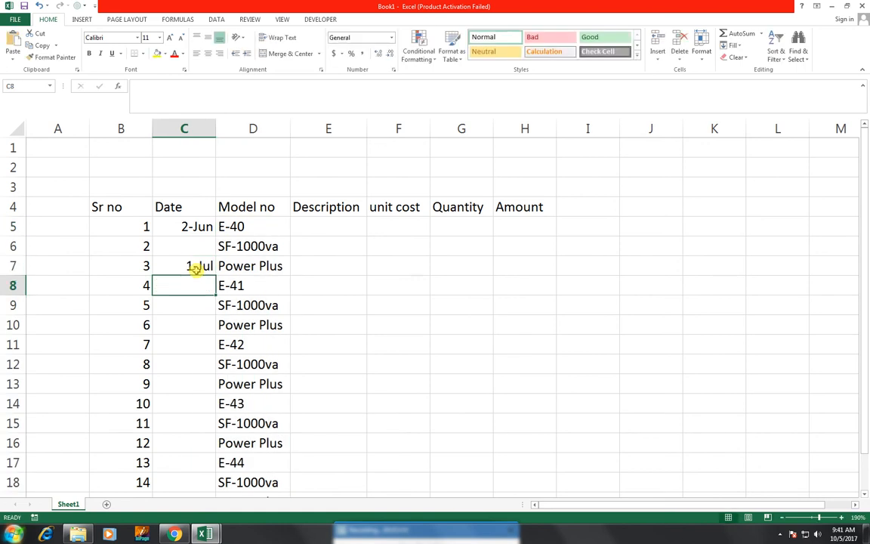
key(Down)
key(Down)
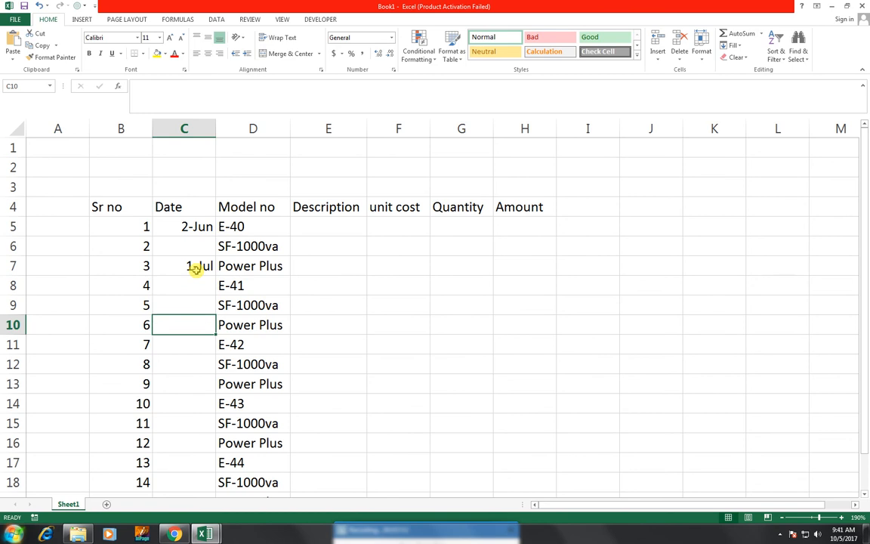
text(5-aug)
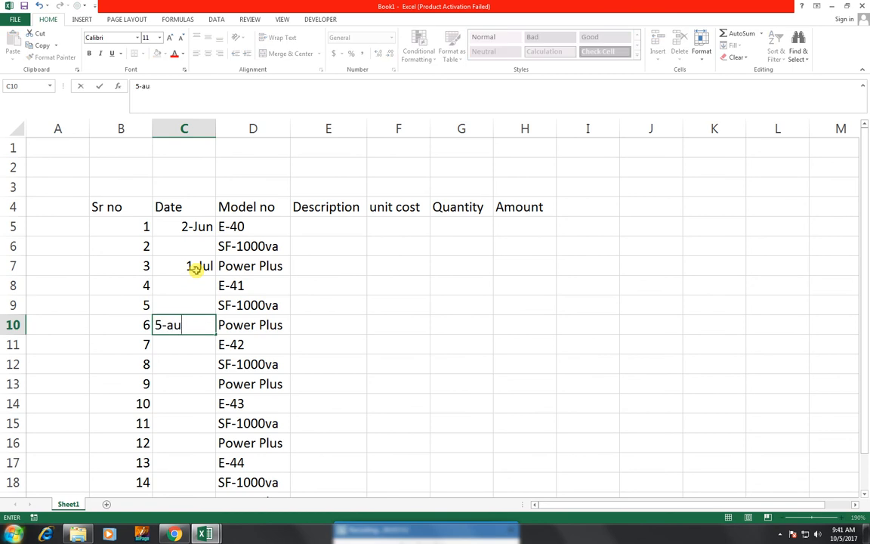
key(Return)
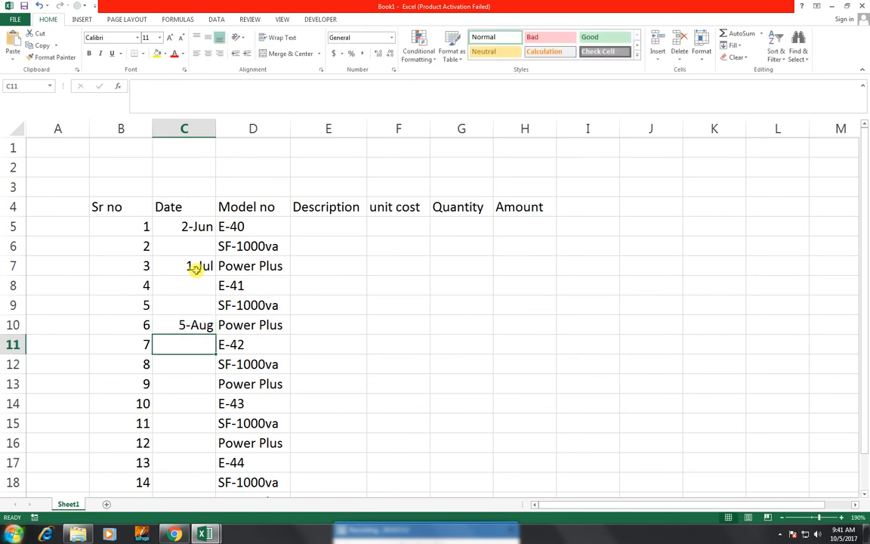
- Enter the dates 10-sep in cell C13 and 1-jan in cell C16
key(Down)
key(Down)
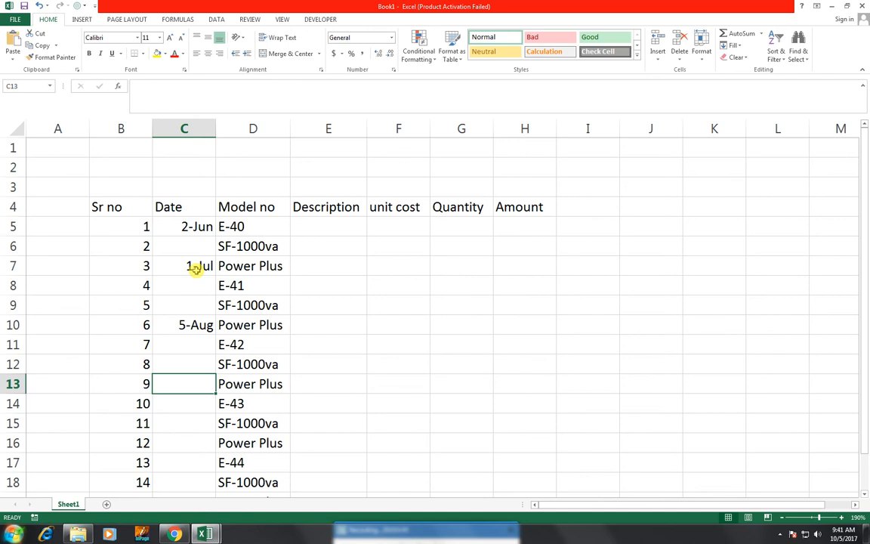
text(10-sep)
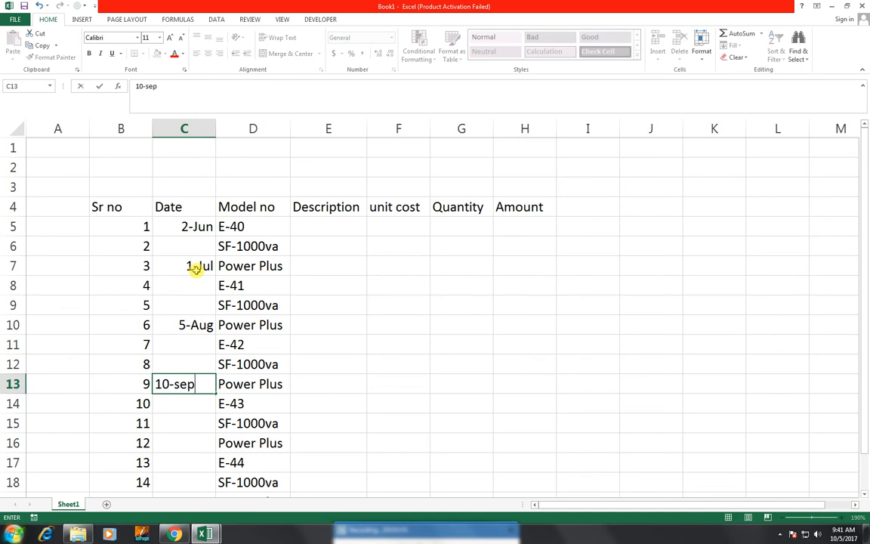
key(Return)
key(Down)
key(Down)
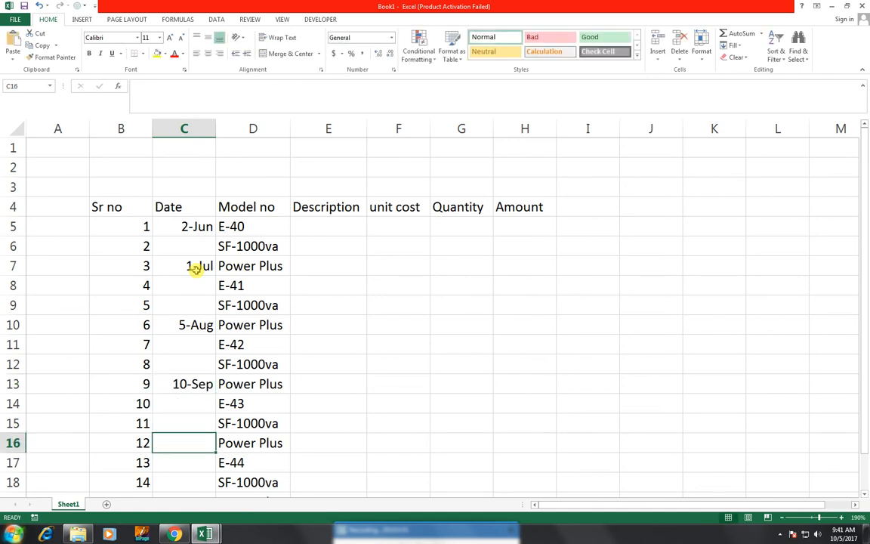
text(1-jan)
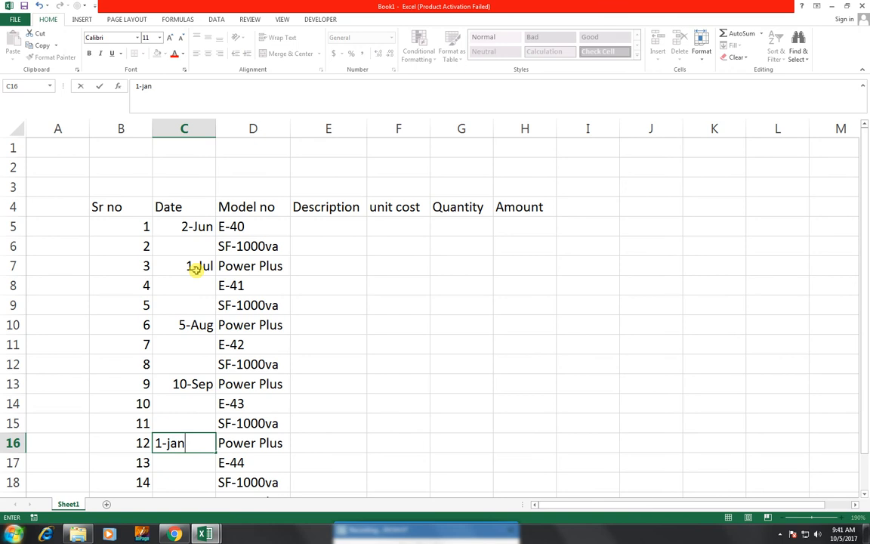
key(Return)
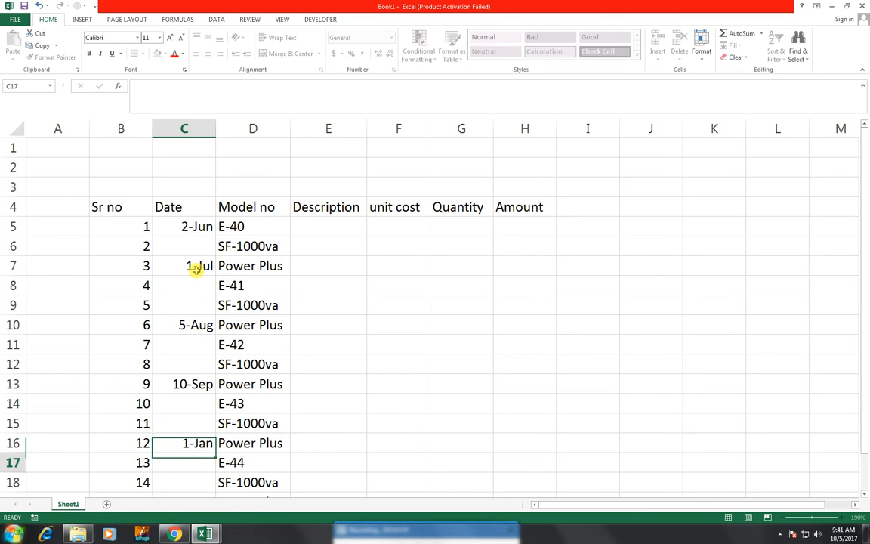
key(Up)
key(Right)
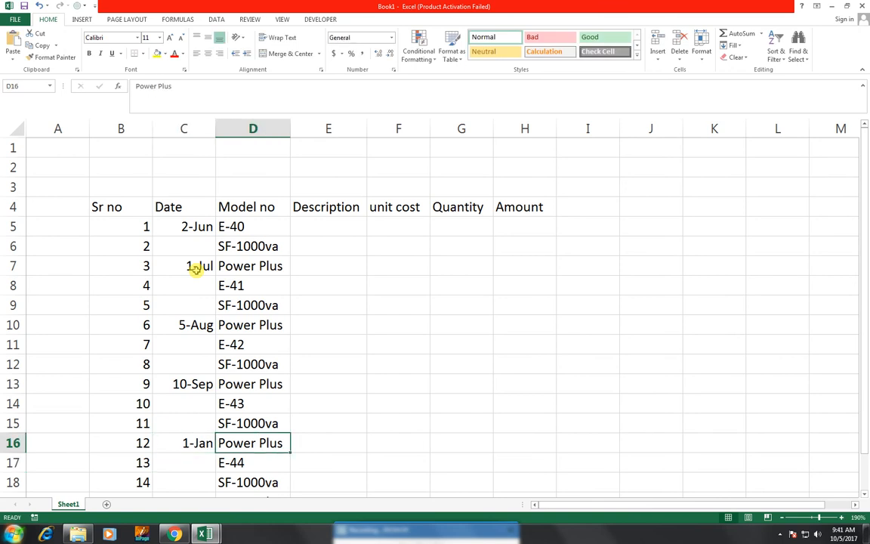
- Enter the descriptions "Sonic", "Stabimatic" and "Baskeet Ball" in cells E5 to E7
click(337, 232)
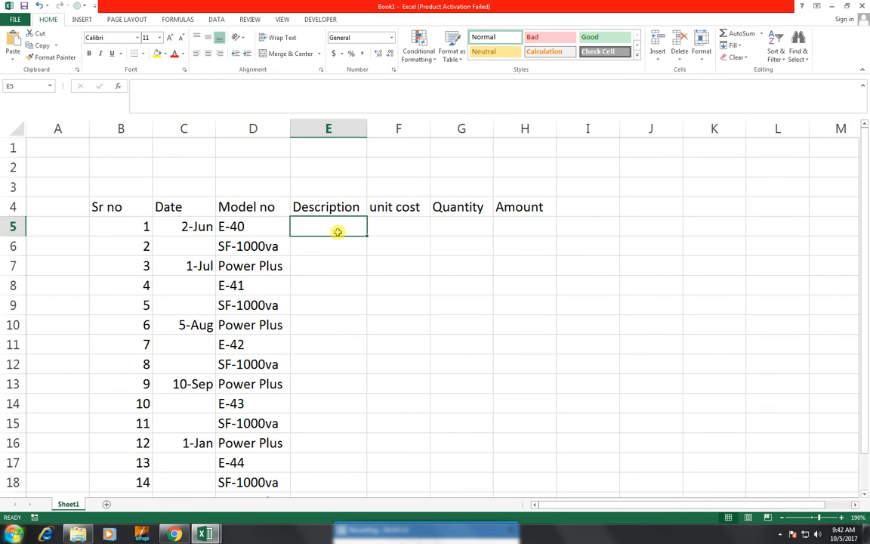
text(Sonic)
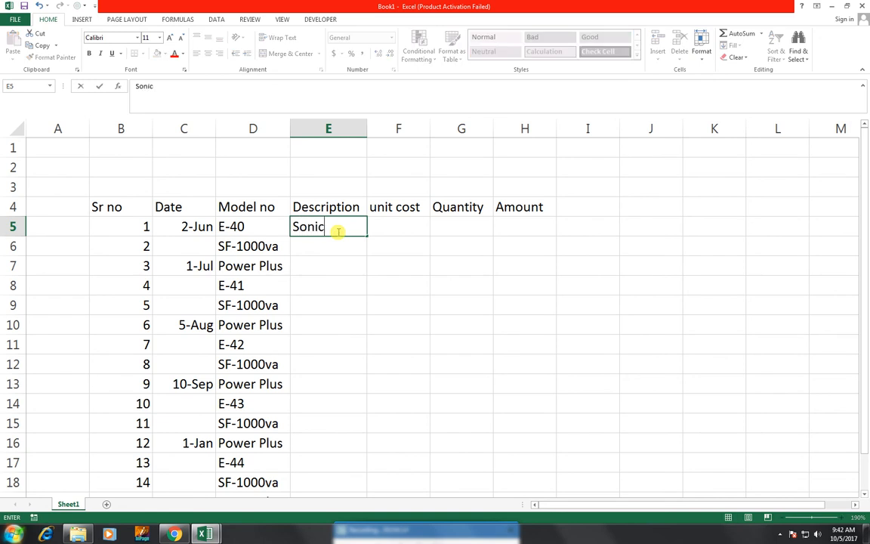
key(Return)
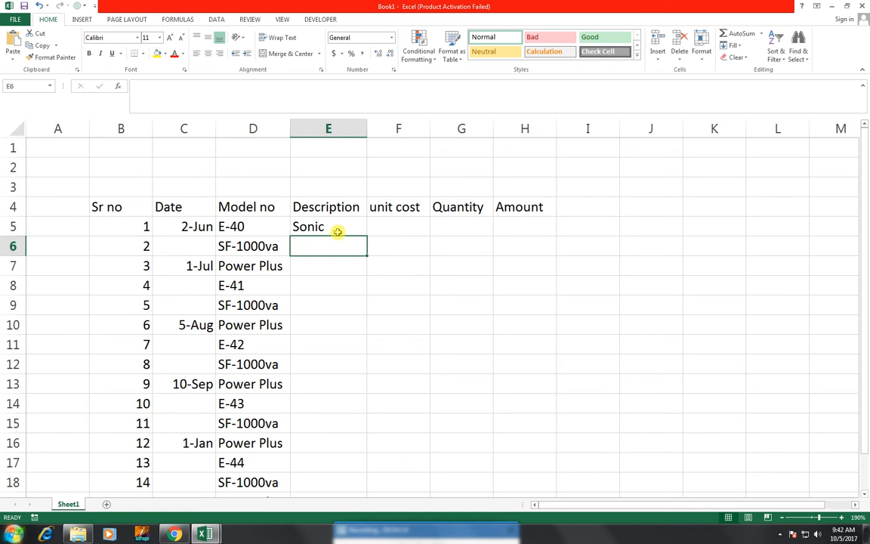
text(Stabimatic)
key(Return)
text(Baskeet Ball)
key(Return)
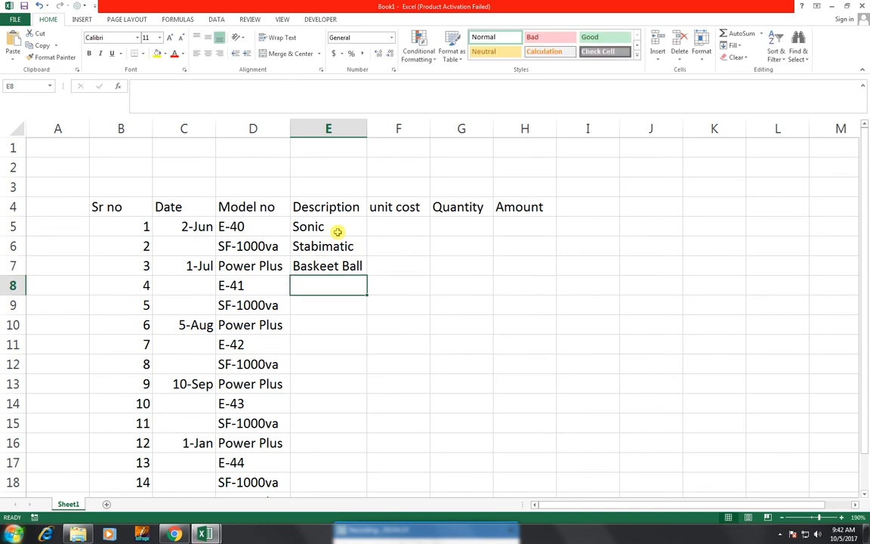
key(Up)
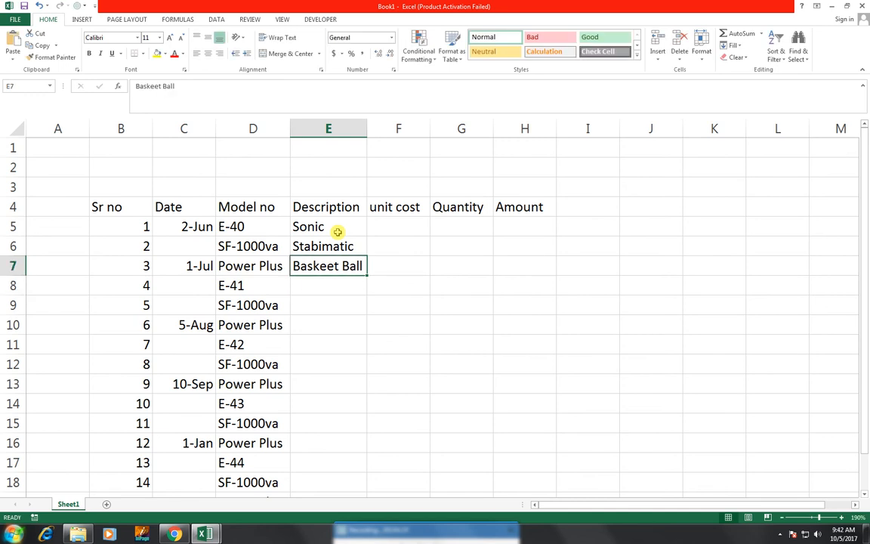
double_click(331, 266)
key(BackSpace)
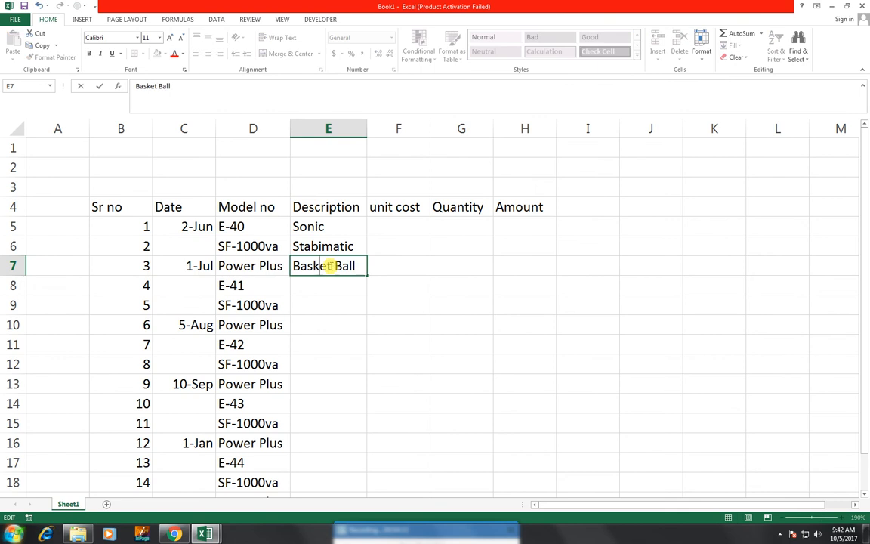
text(e)
key(Return)
- Correct the description in cell E7 to "Basket Ball" by removing the extra letter e
click(331, 266)
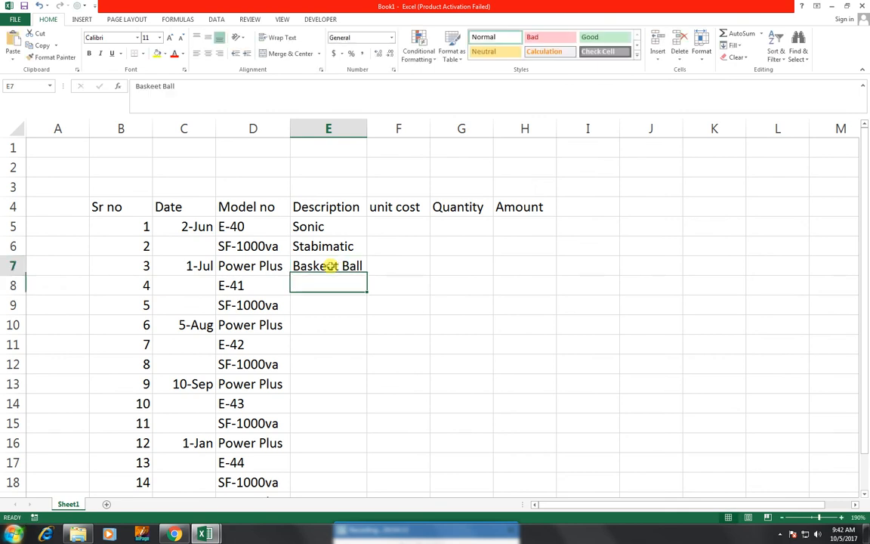
key(F2)
key(Left)
key(Left)
key(Left)
key(Left)
key(Left)
key(Left)
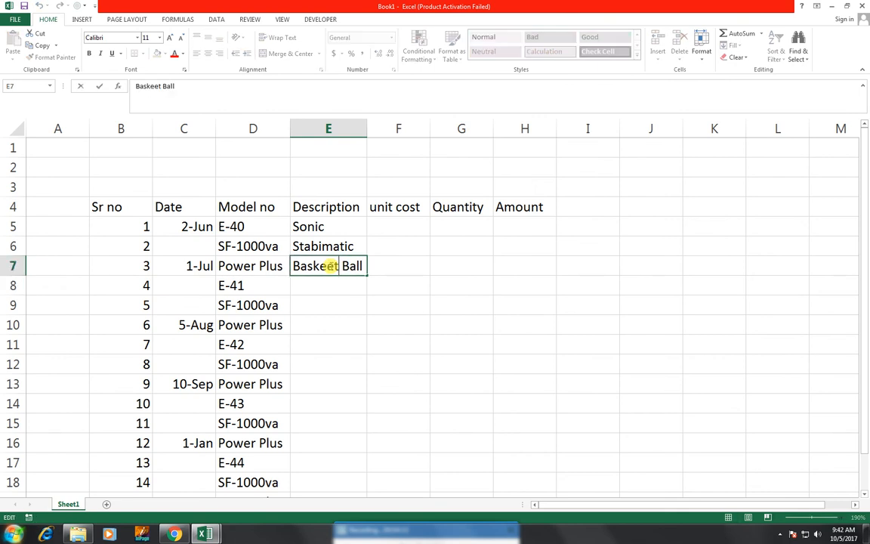
key(BackSpace)
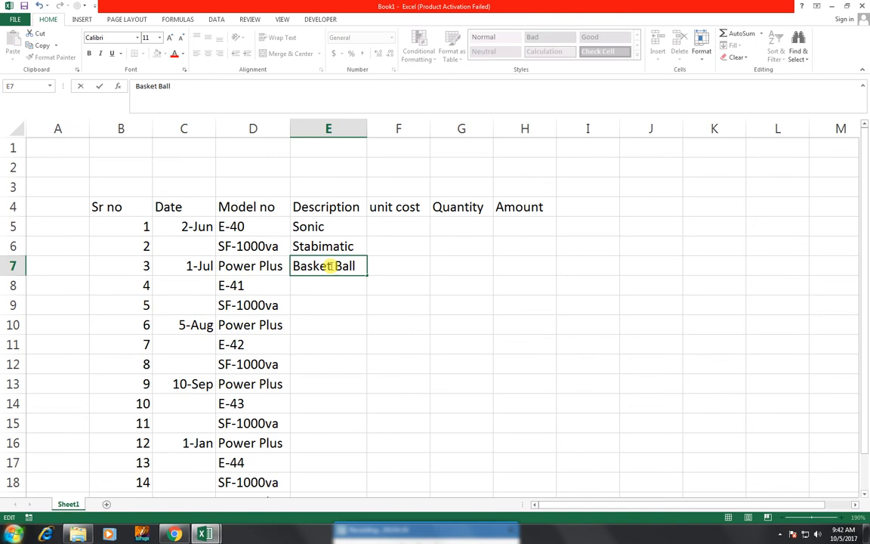
key(Return)
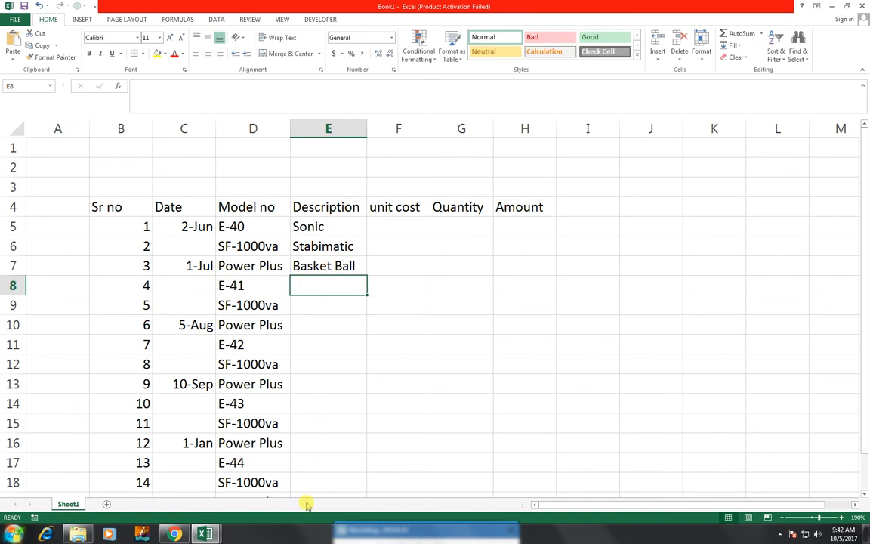
- Fill the three descriptions in E5:E7 down the Description column to E19
drag(311, 226, 317, 266)
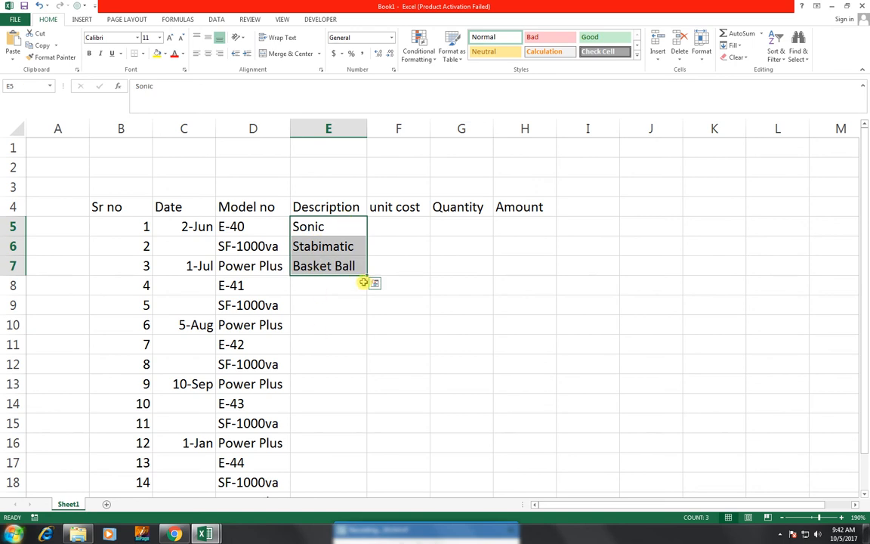
drag(368, 279, 361, 460)
scroll(431, 304, up, 1)
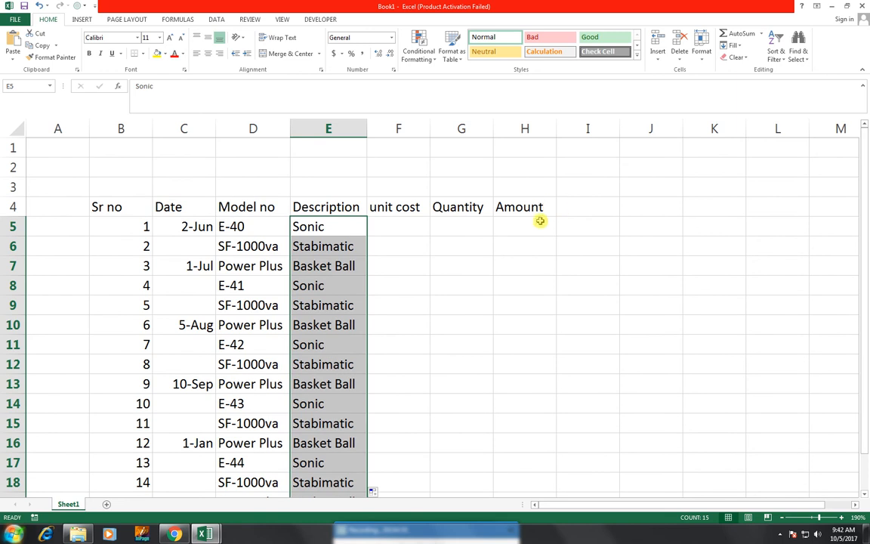
- Enter the unit costs 6000, 35000 and 15000 in cells F5 to F7
click(405, 225)
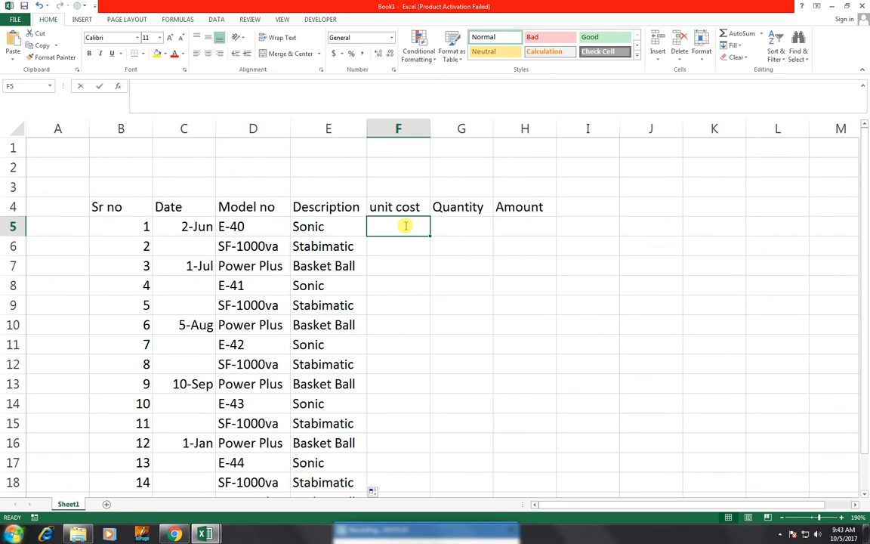
text(6000)
key(Return)
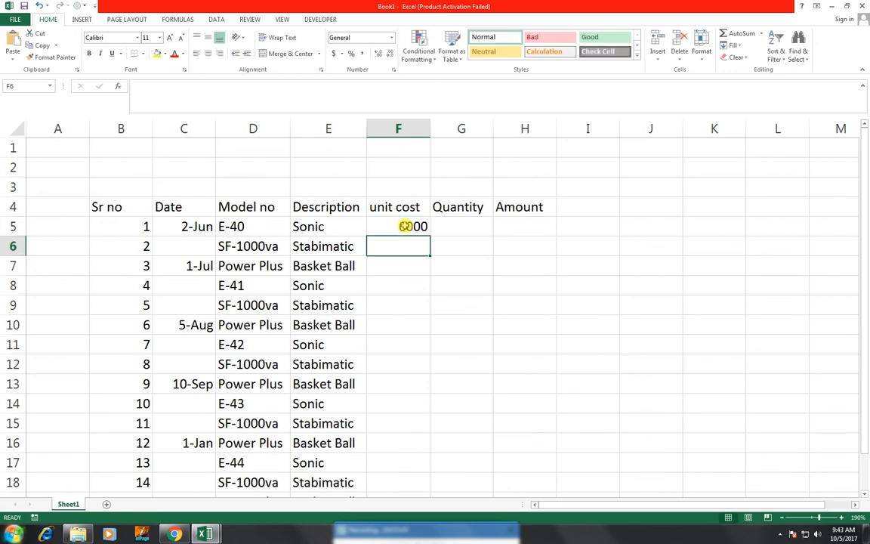
text(35000)
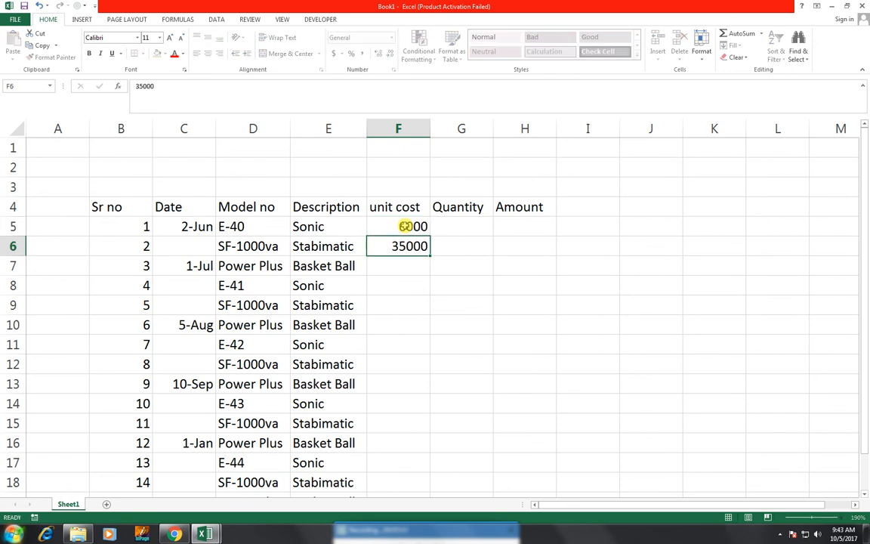
key(Return)
text(15000)
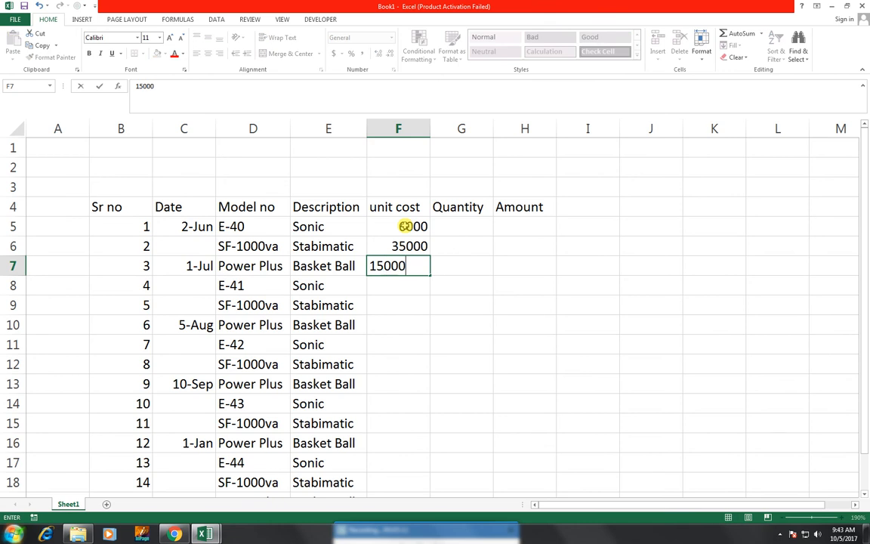
key(Return)
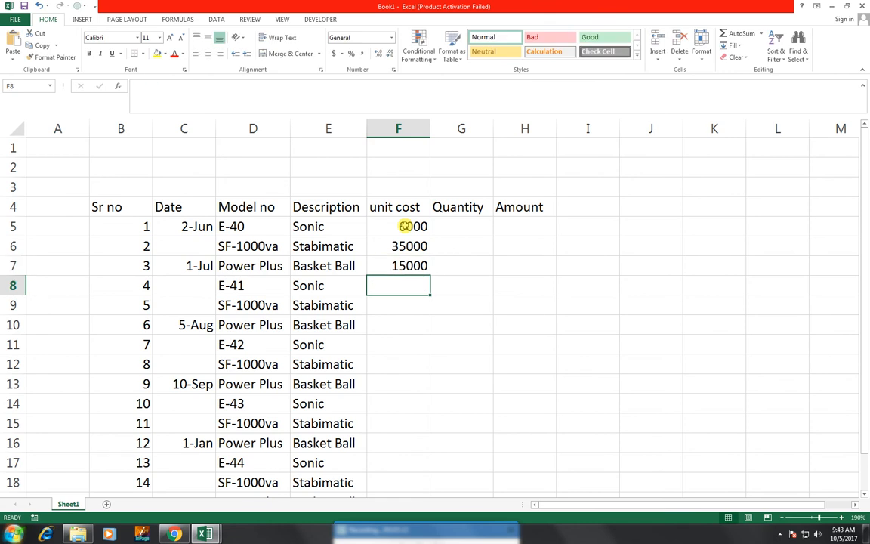
- Enter the unit costs 7000, 23000 and 15000 in cells F8 to F10
text(7000)
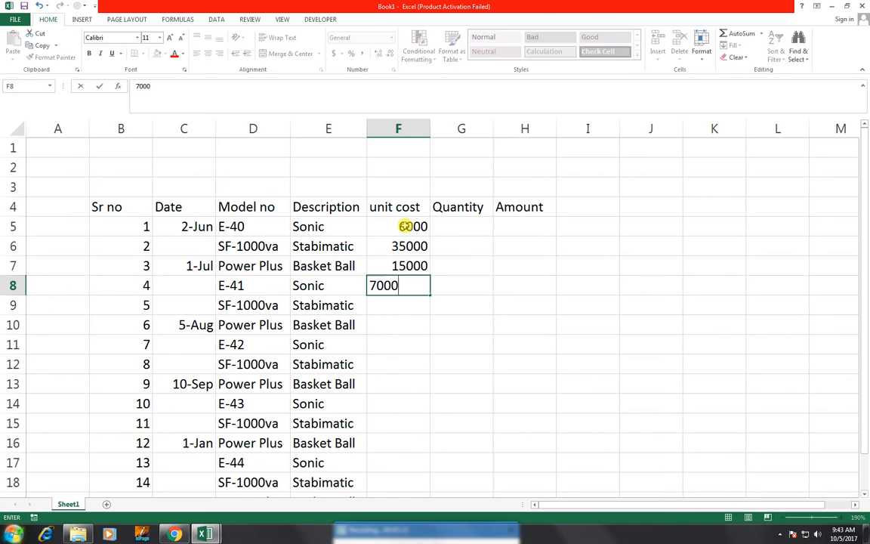
key(Return)
text(23000)
key(Return)
text(15000)
key(Return)
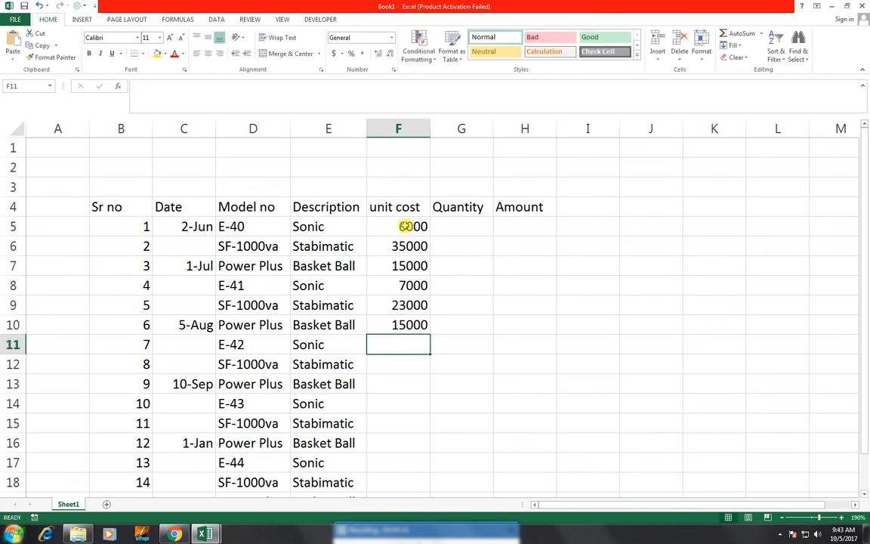
- Enter the unit costs 8000, 25000 and 23000 in cells F11 to F13
text(8000)
key(Return)
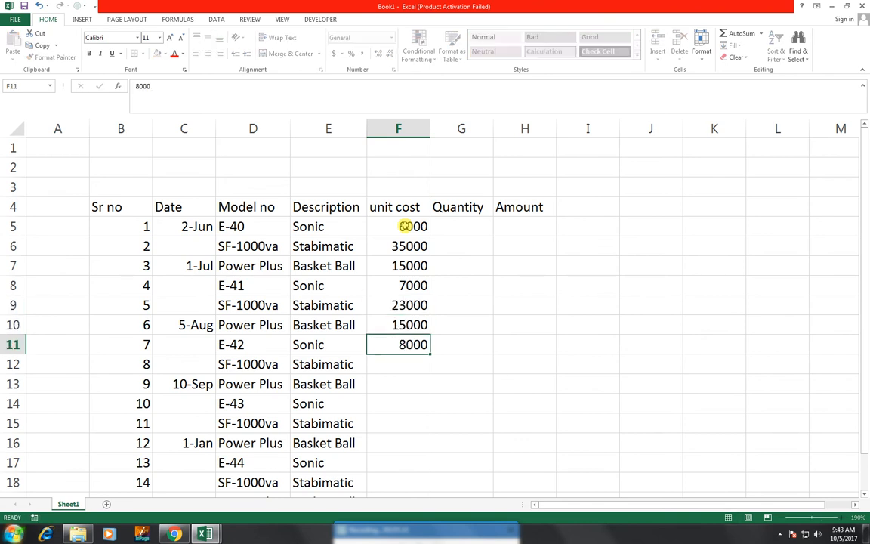
text(2500)
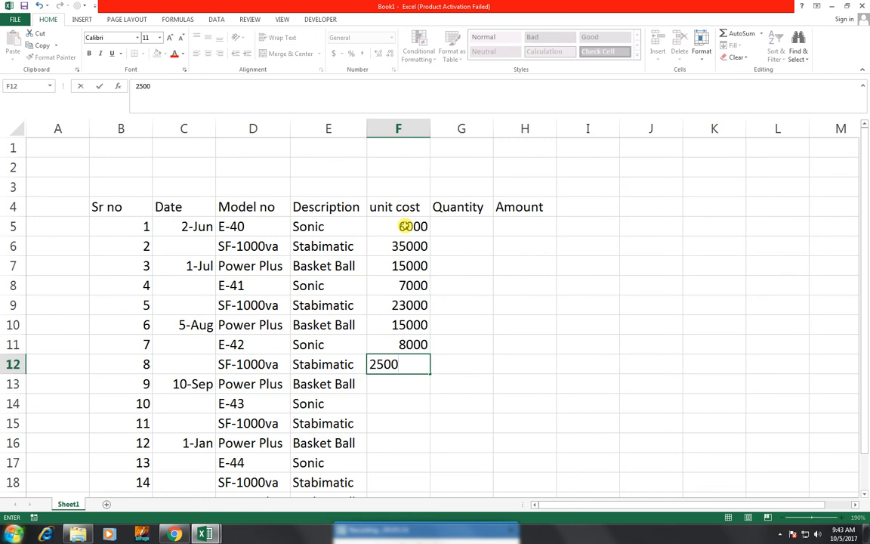
text(0)
key(Return)
text(23000)
key(ctrl+Return)
key(Return)
- Enter the unit costs 9800, 6500 and 7800 in cells F14 to F16
text(9800)
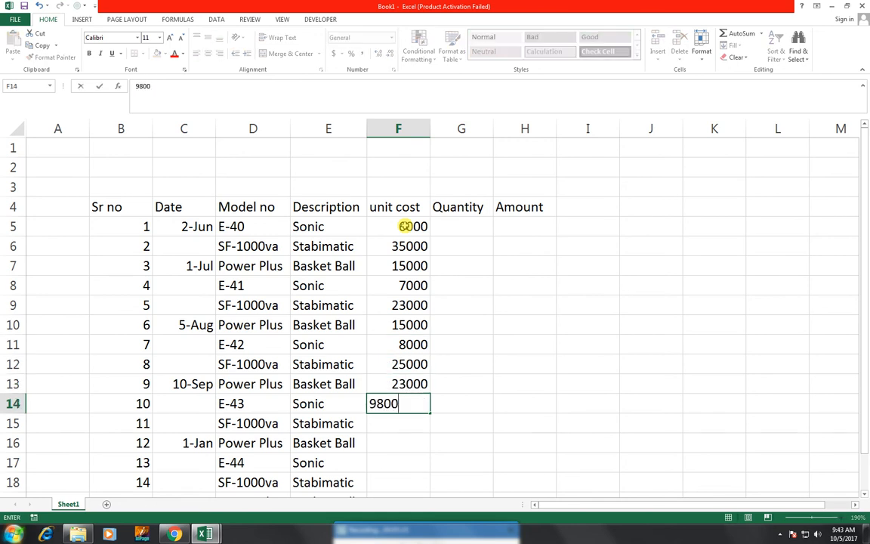
key(Return)
text(6500)
key(ctrl+Return)
key(Return)
text(7800)
key(Return)
- Enter the unit costs 12350, 4560 and 5000 in cells F17 to F19
text(12)
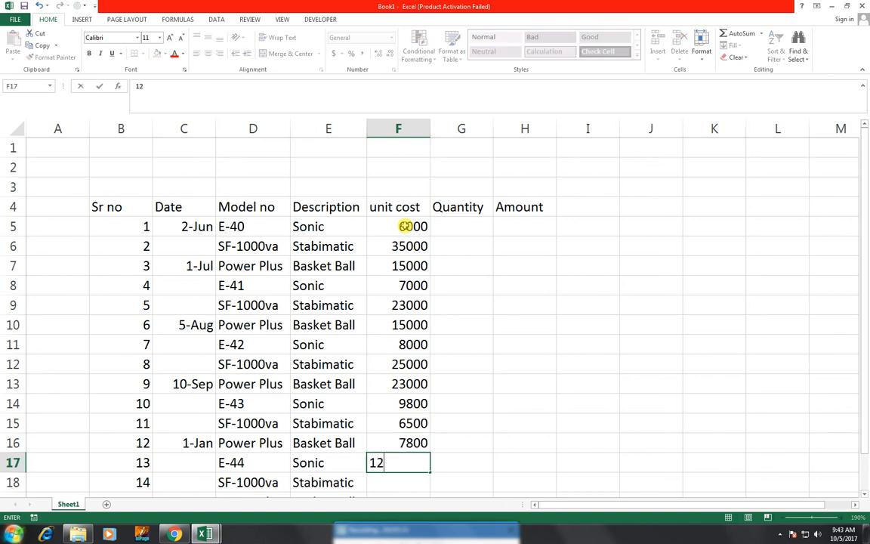
text(350)
key(ctrl+Return)
key(Return)
text(4560)
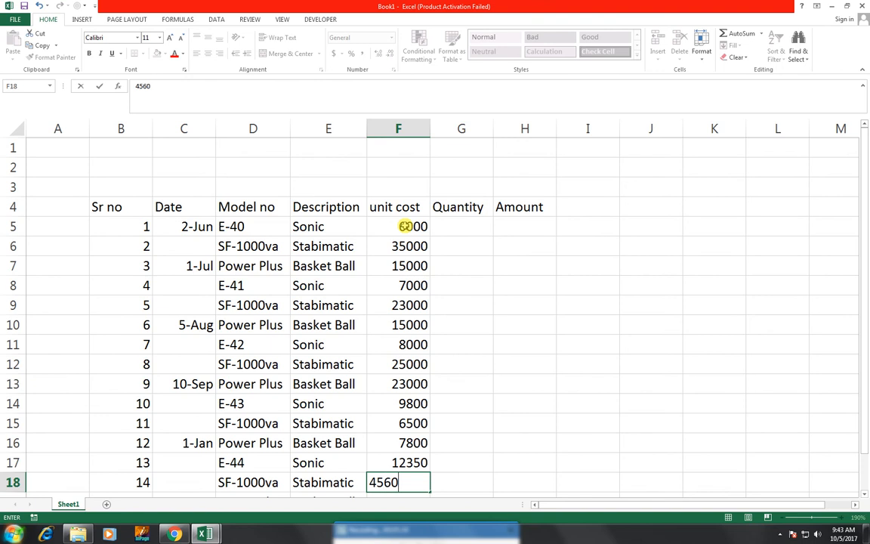
key(Return)
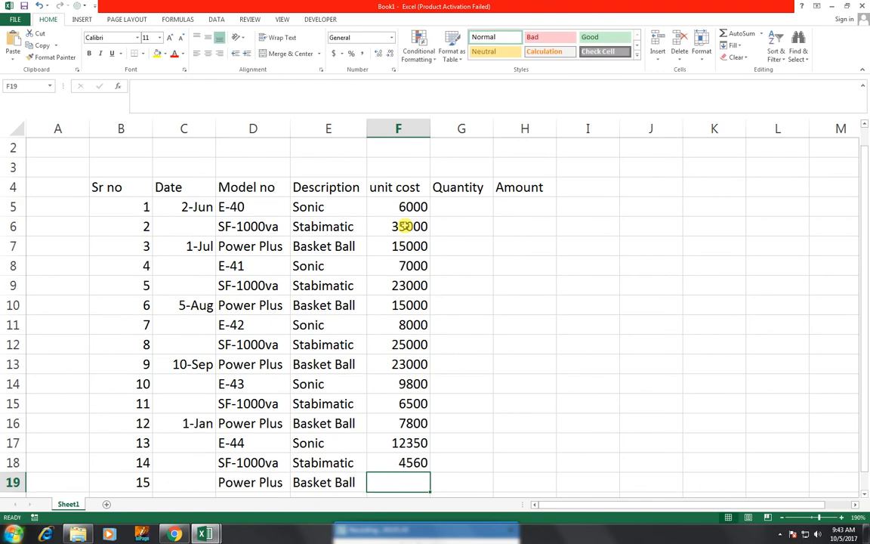
text(5000)
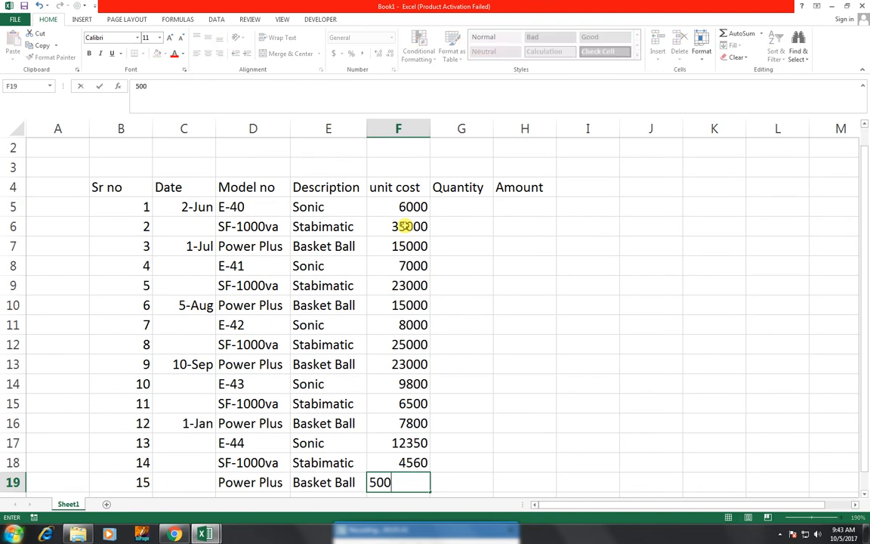
key(Tab)
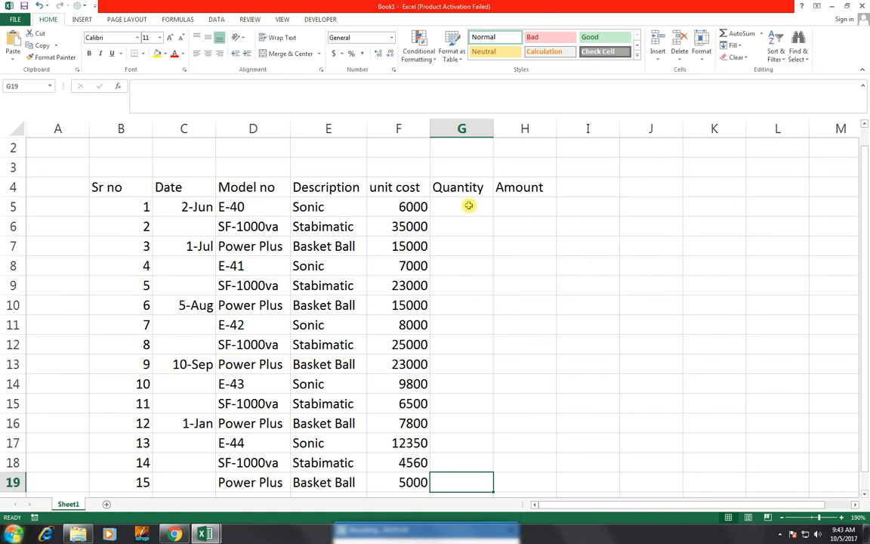
- Enter quantity 1 in G5, fill it down to G19 and centre the Quantity values horizontally
click(469, 207)
text(1)
key(Return)
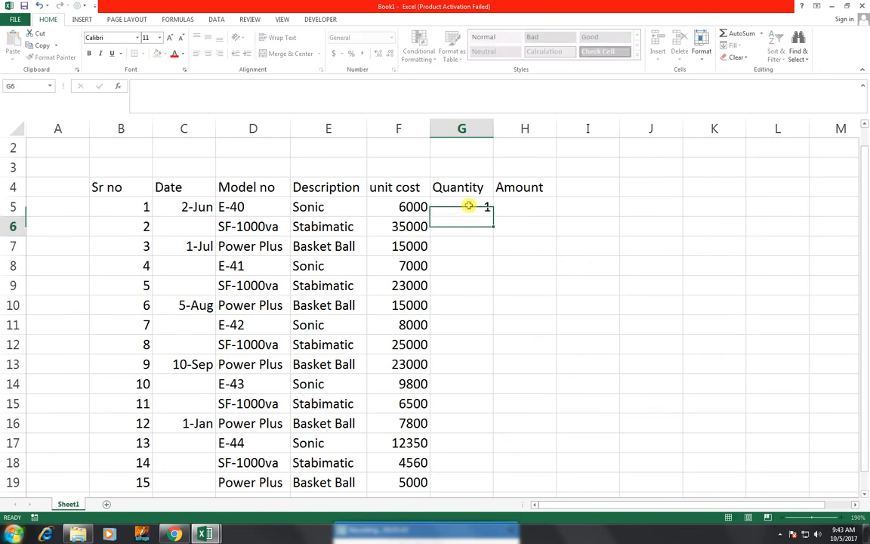
drag(476, 204, 461, 472)
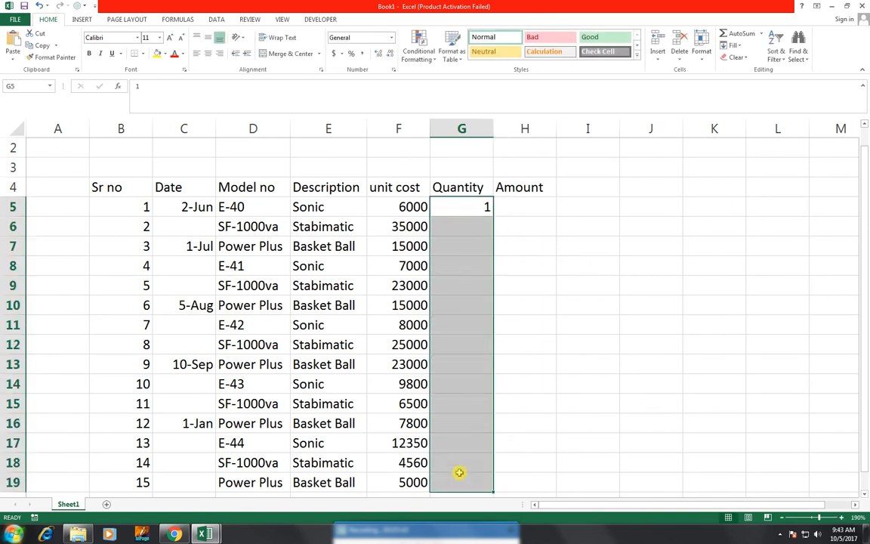
key(ctrl+d)
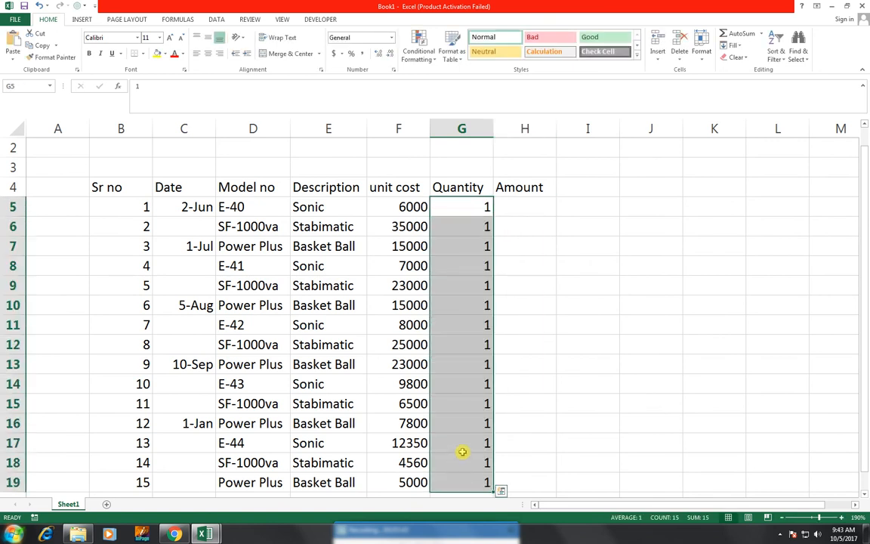
click(208, 53)
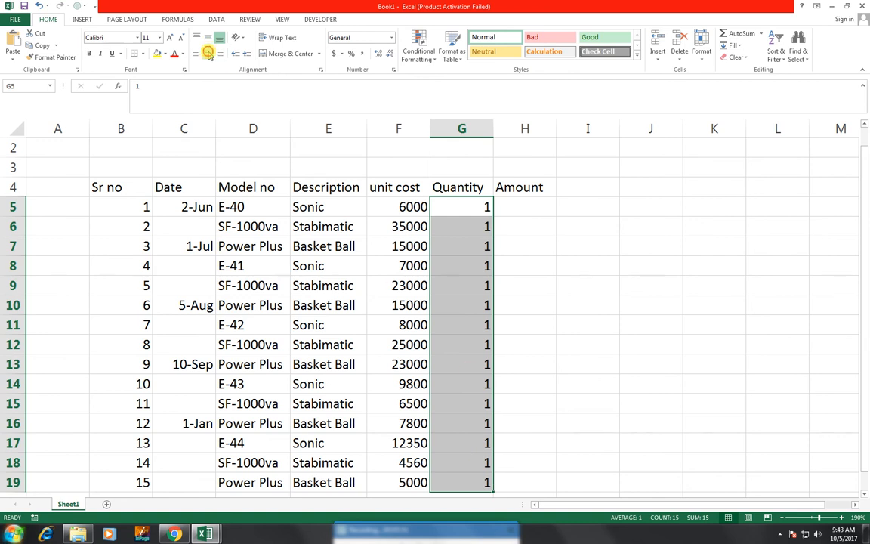
- Enter the formula =F5*G5 in cell H5 to multiply unit cost by quantity
click(511, 210)
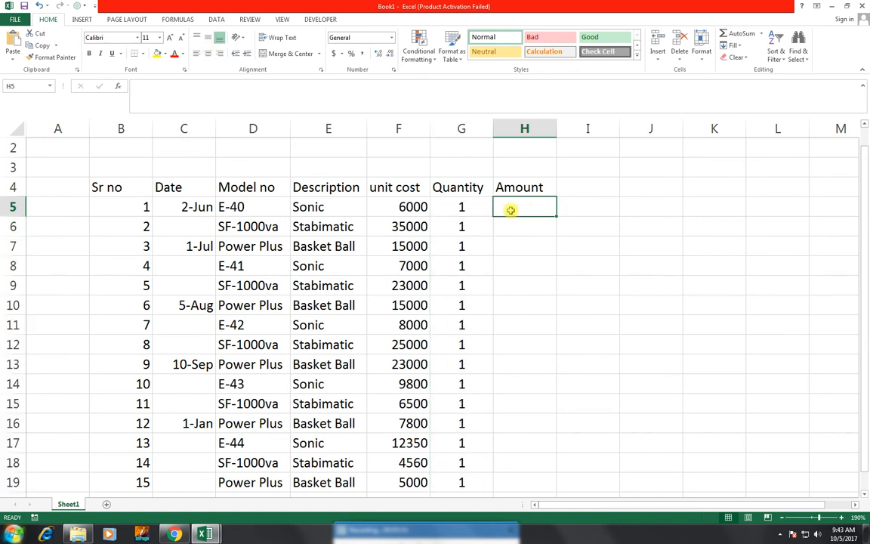
key(Up)
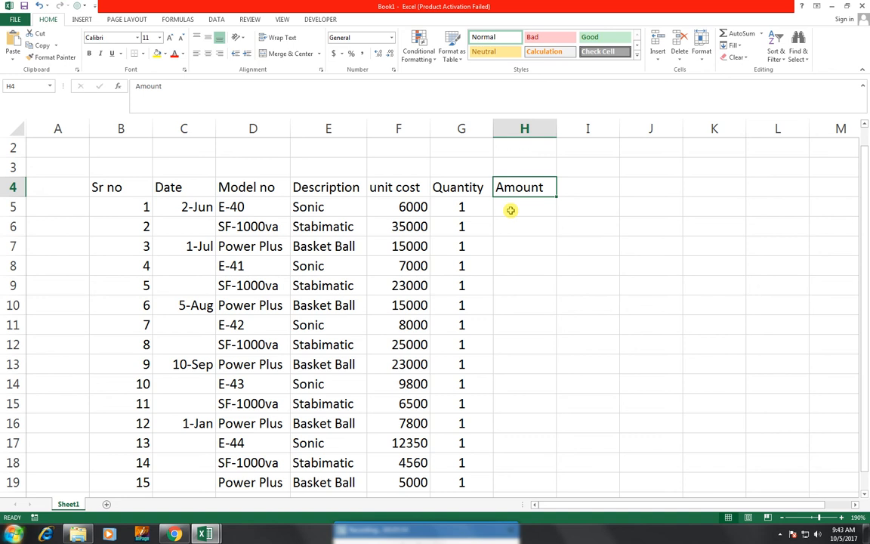
click(510, 211)
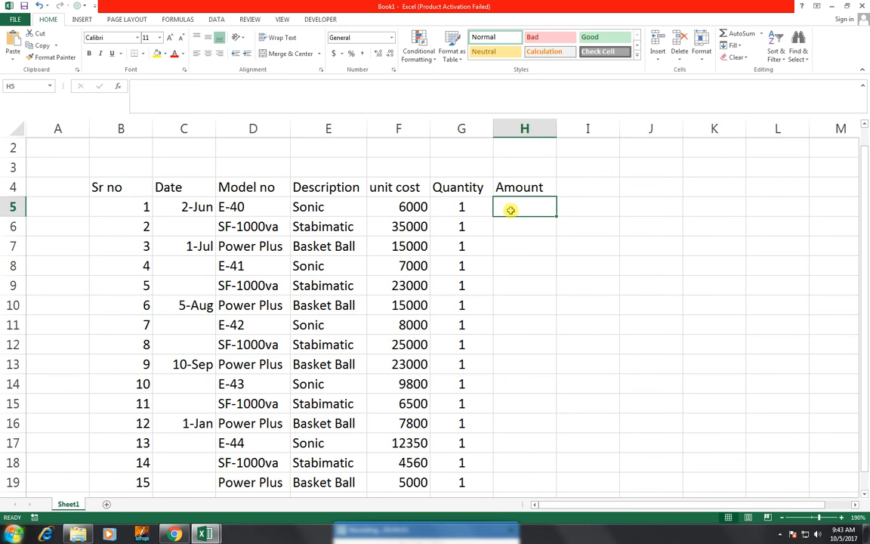
text(=)
key(Left)
key(Left)
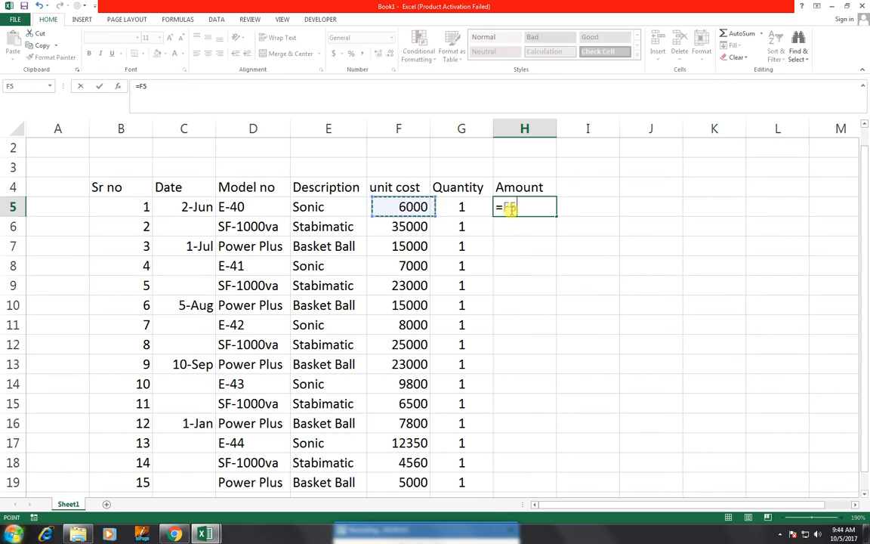
text(*)
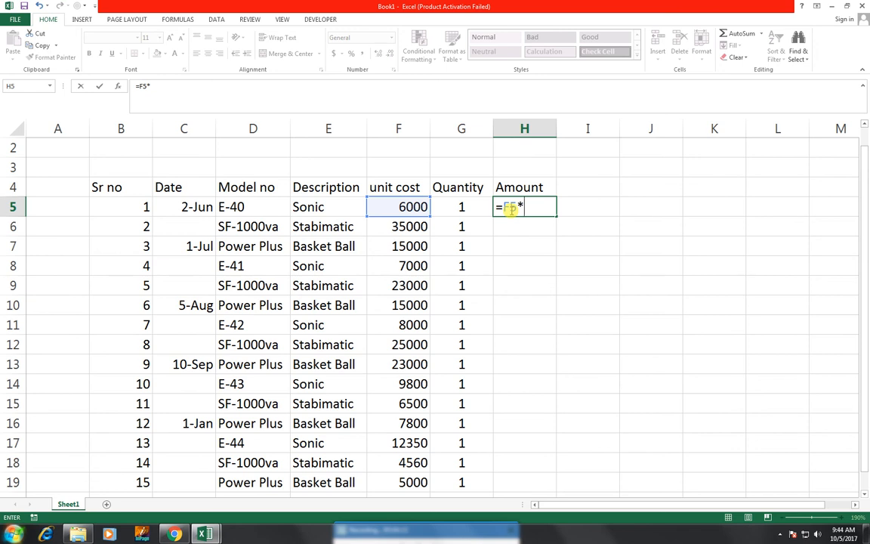
key(Left)
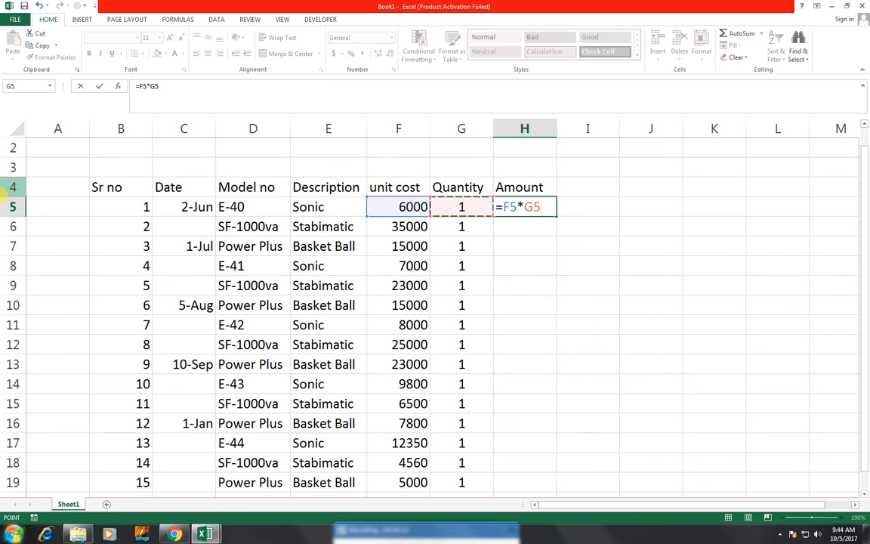
key(Return)
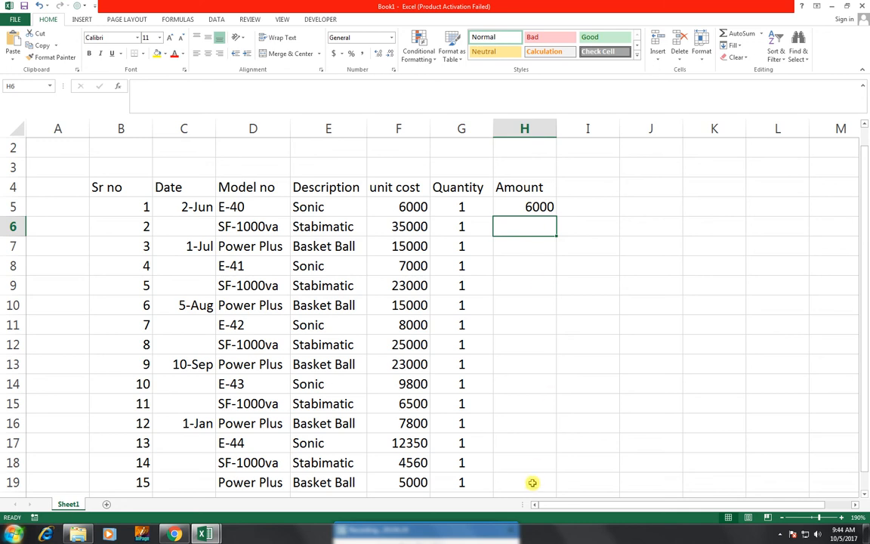
- Fill the Amount formula from H5 down to H19
click(533, 206)
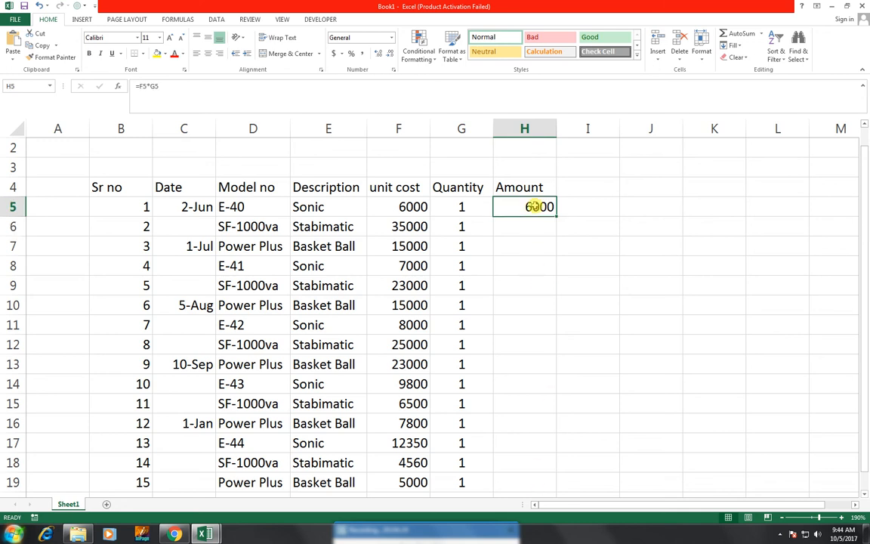
drag(557, 218, 536, 412)
scroll(594, 404, up, 1)
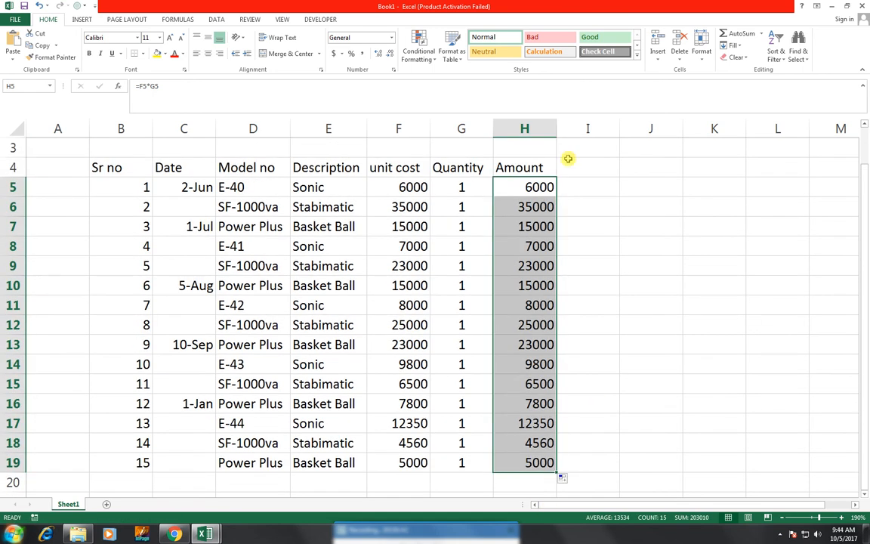
scroll(745, 222, up, 1)
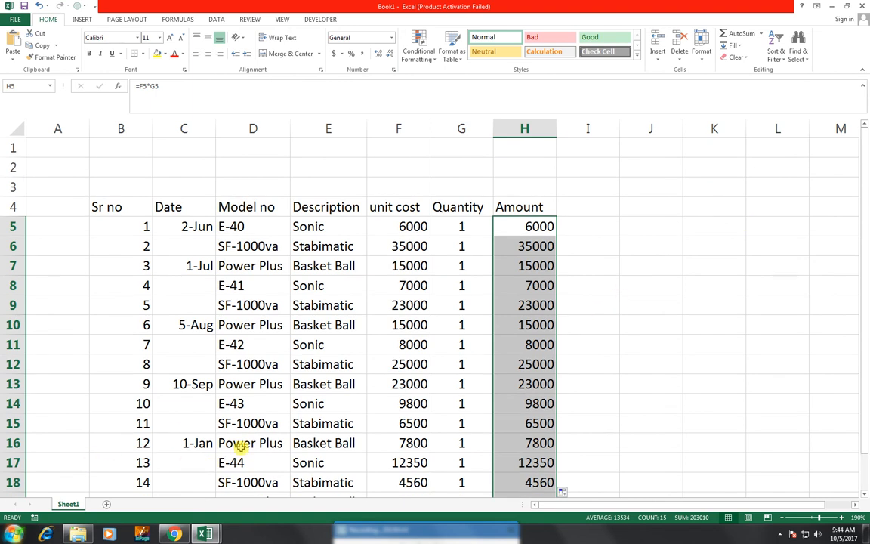
scroll(238, 445, down, 1)
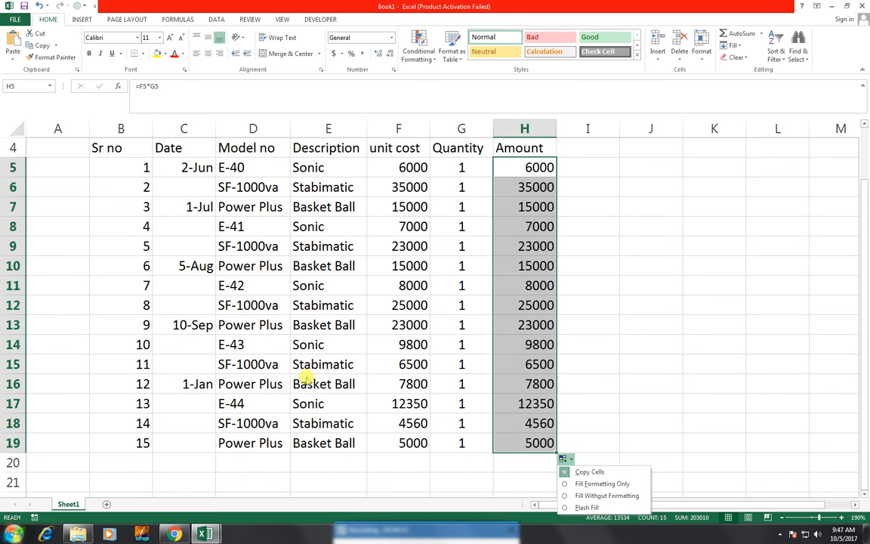
- Merge and centre cells F20:G20 and enter the label Grand Total
click(463, 475)
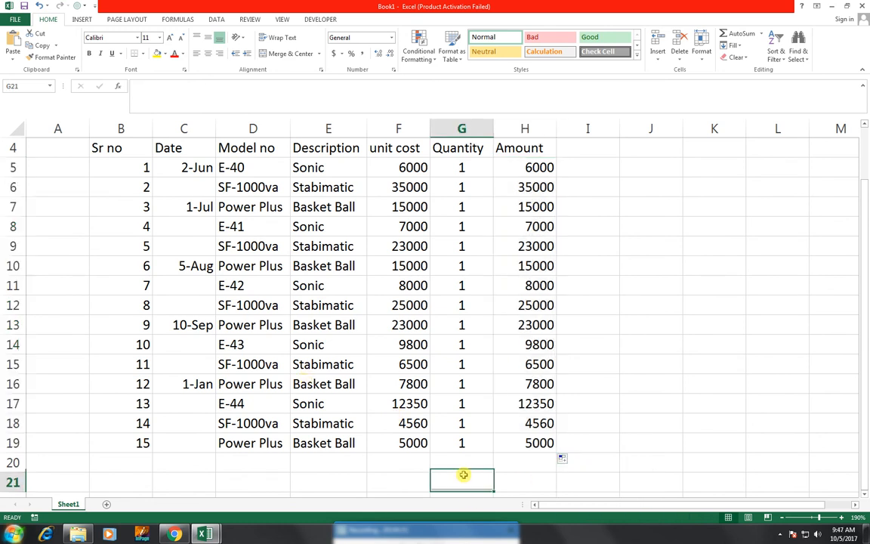
drag(412, 459, 453, 461)
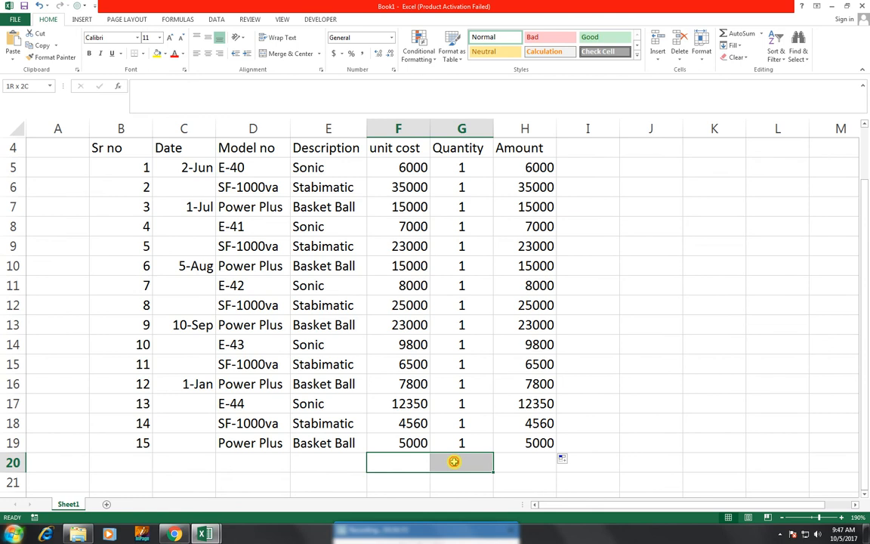
click(286, 57)
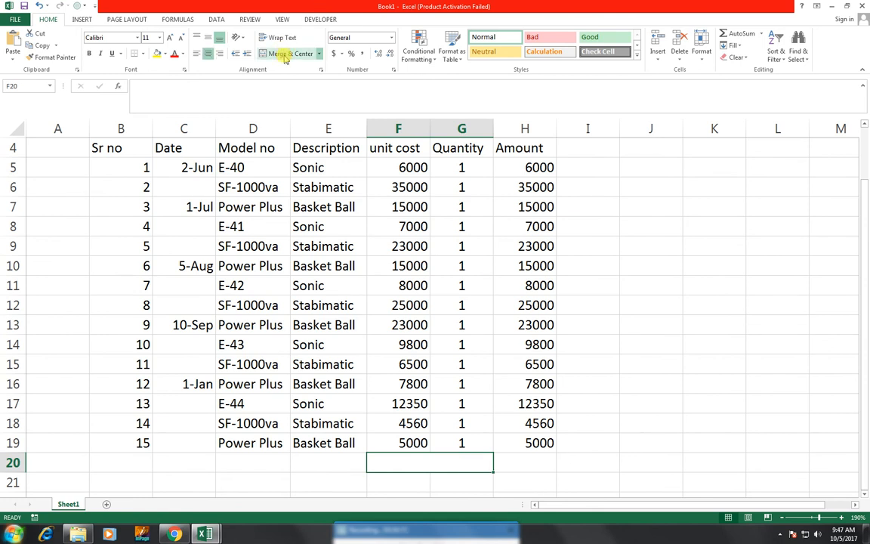
text(Gr)
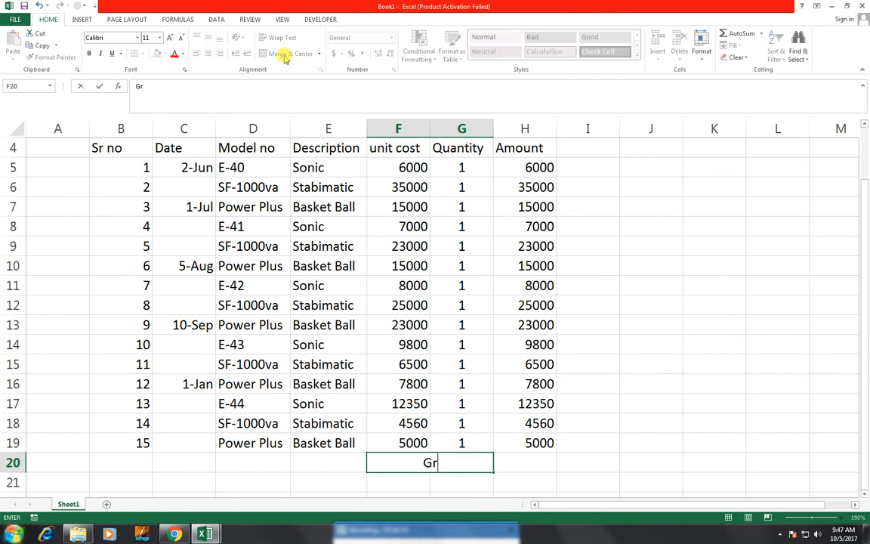
text(and Total)
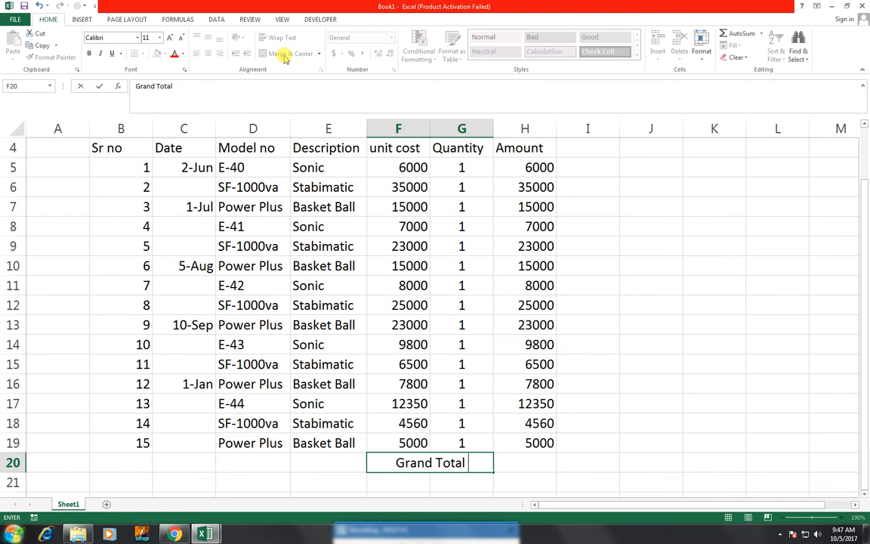
key(Tab)
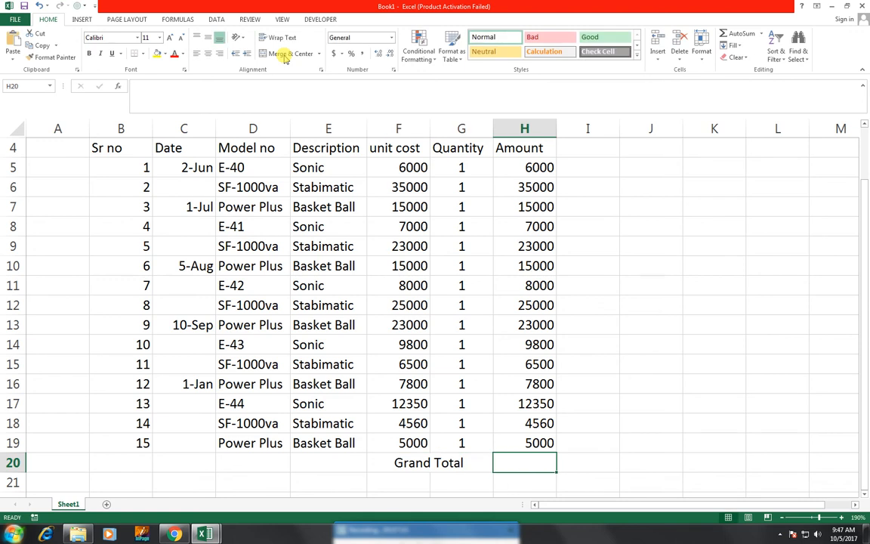
- Enter the formula =sum(H5:H19) in cell H20 to total the Amount column
text(=)
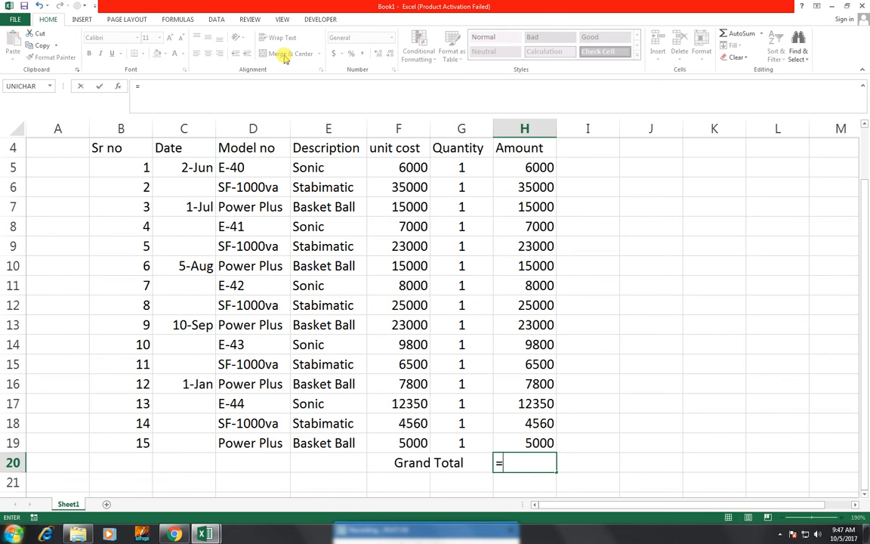
text(sum)
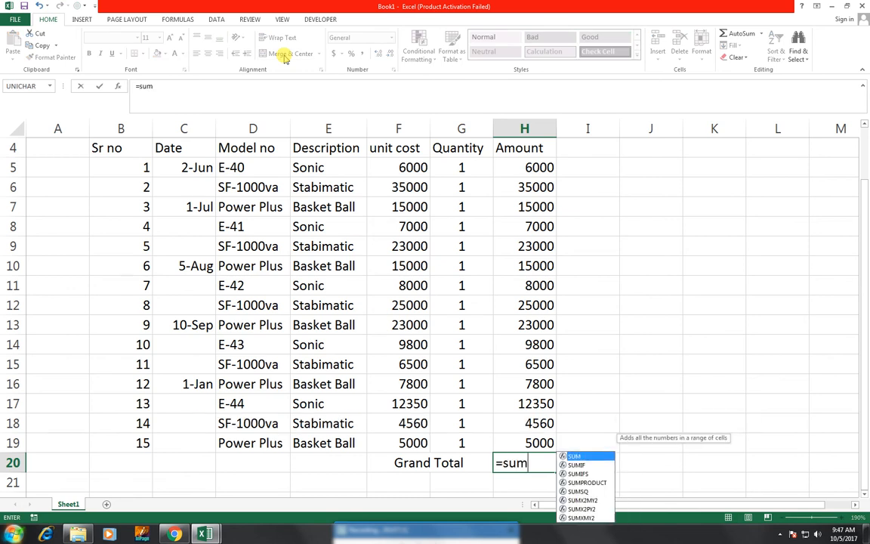
text(()
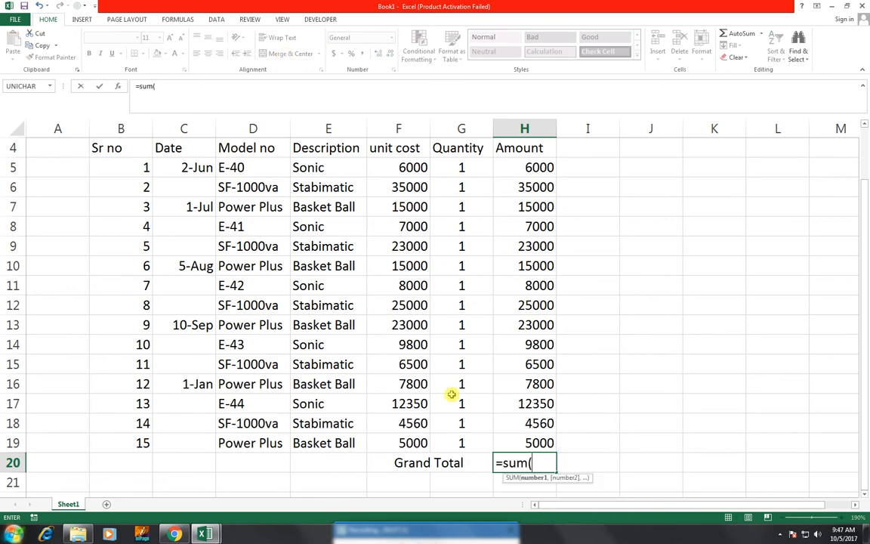
drag(525, 443, 531, 169)
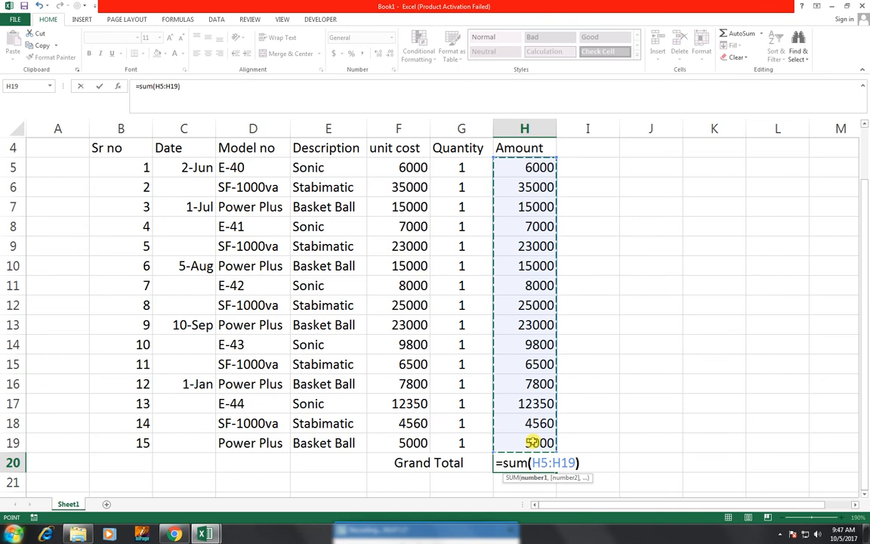
text())
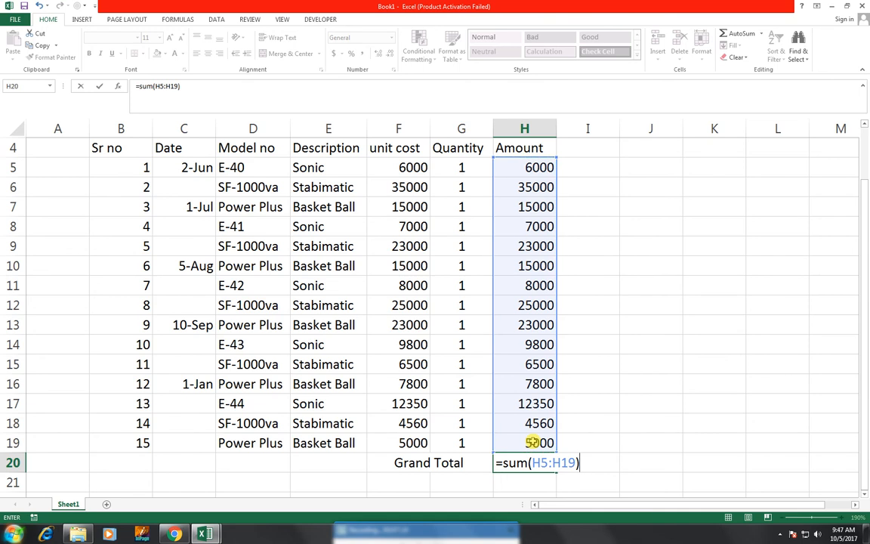
key(Return)
key(Left)
key(Left)
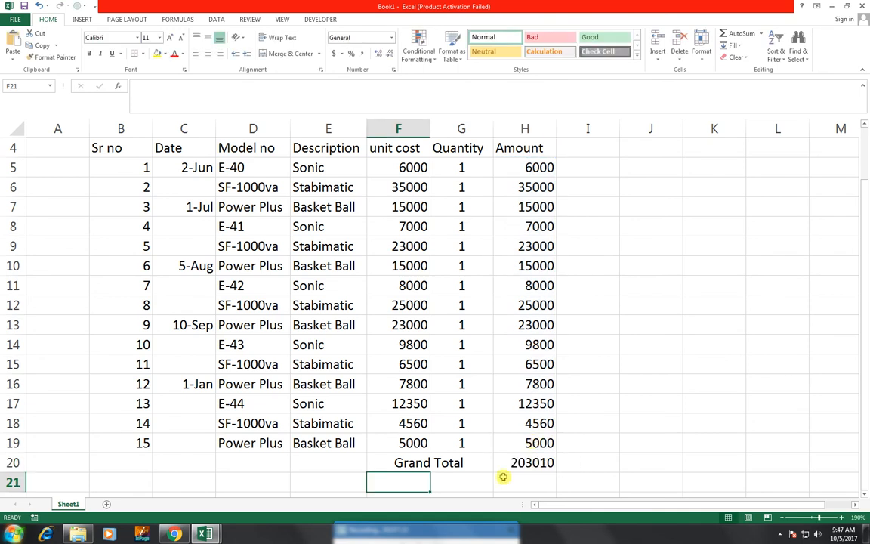
click(428, 463)
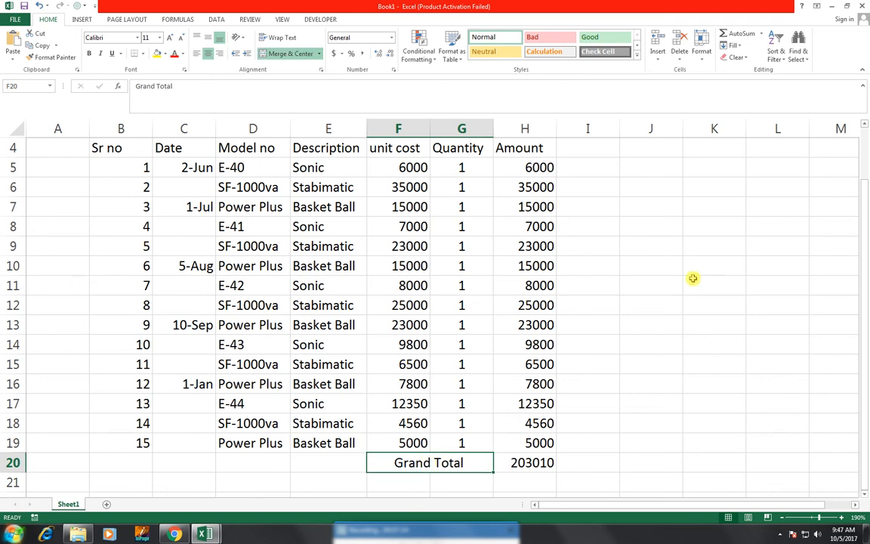
- Copy the first three model and description pairs, D5:E7, and paste them starting at cell J5
scroll(690, 281, up, 1)
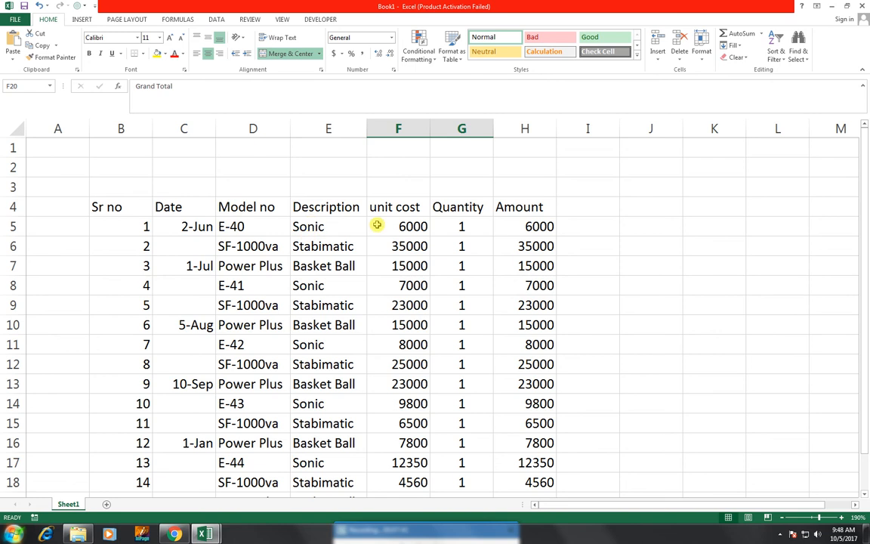
click(319, 225)
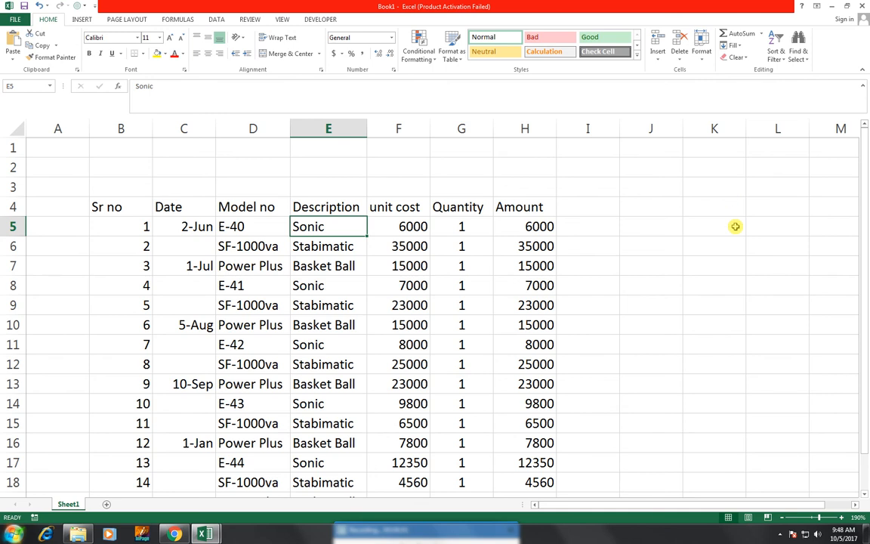
click(631, 204)
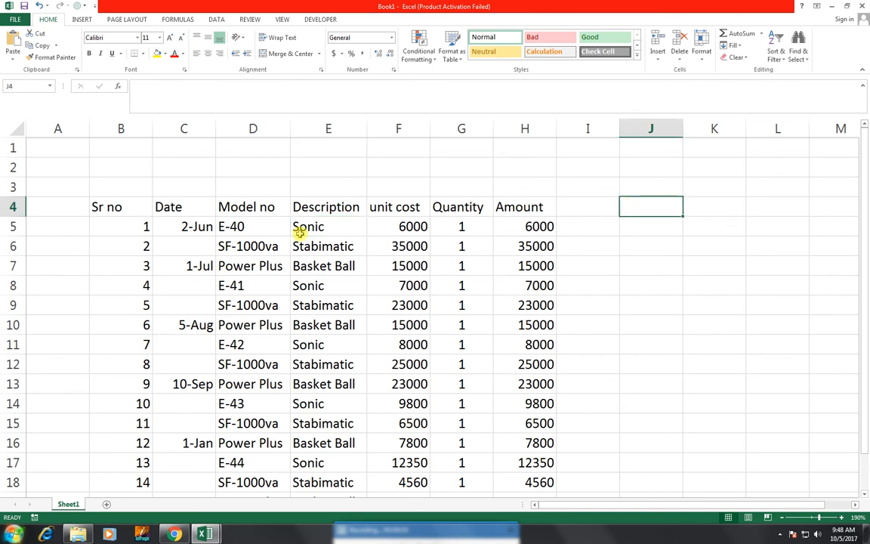
drag(237, 224, 292, 265)
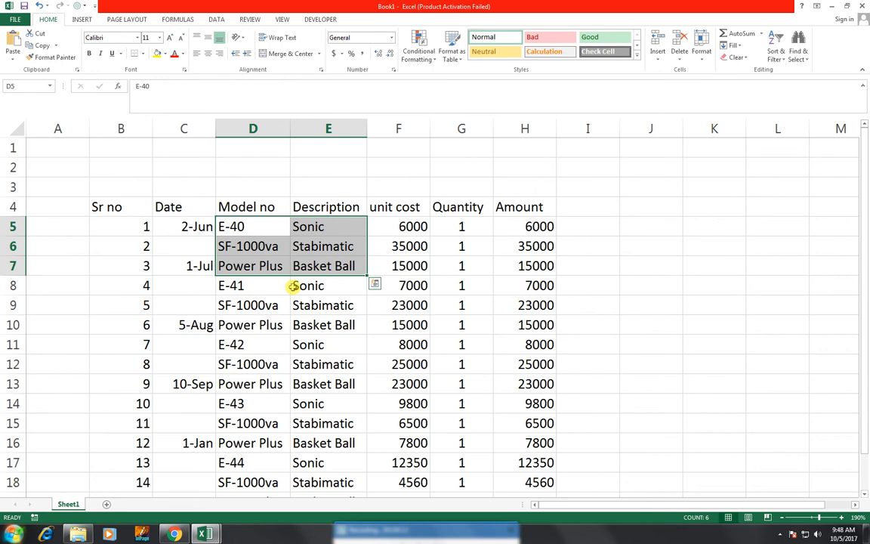
key(ctrl+c)
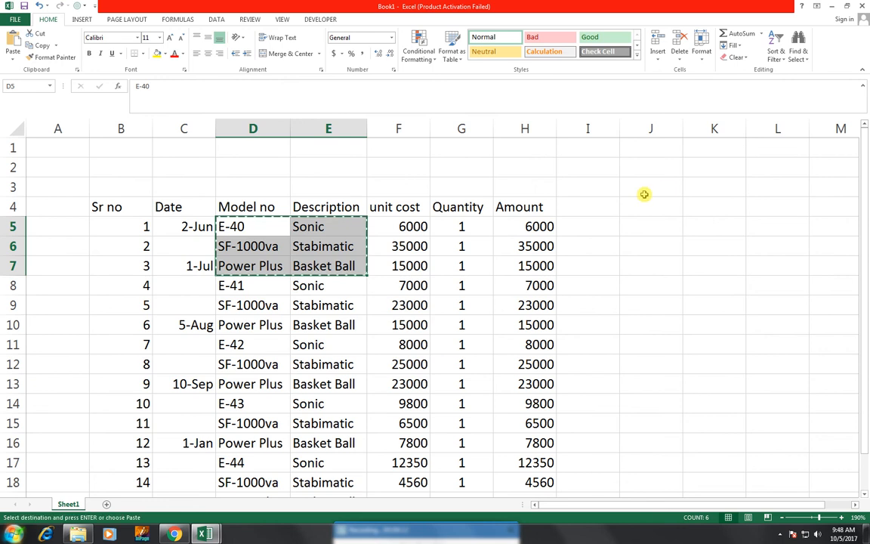
click(659, 206)
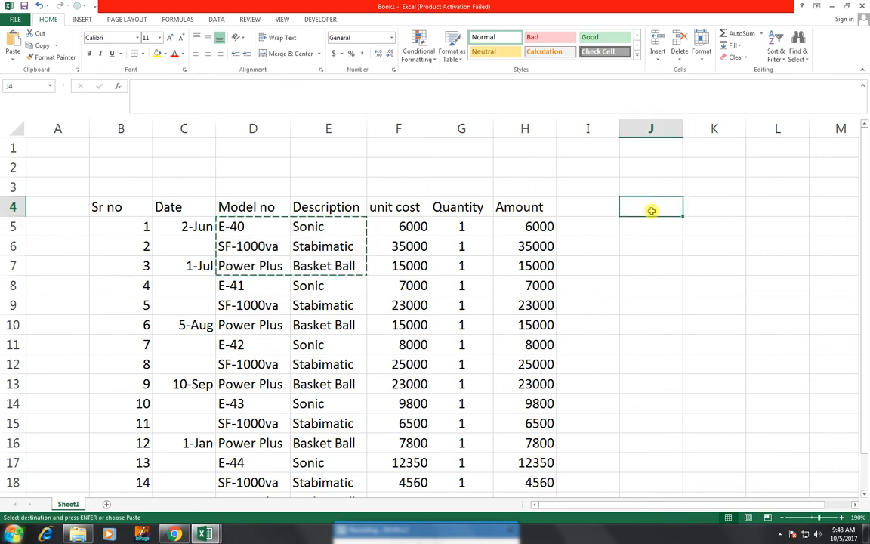
click(639, 227)
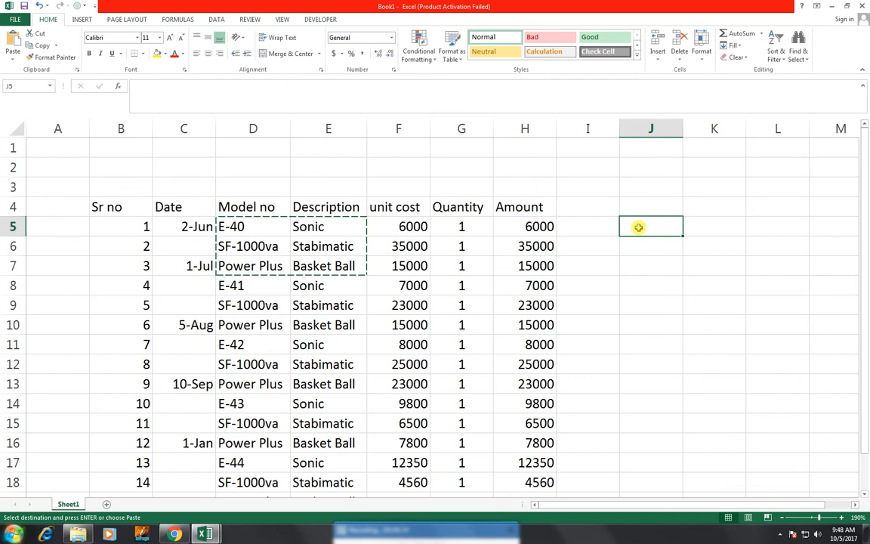
key(ctrl+v)
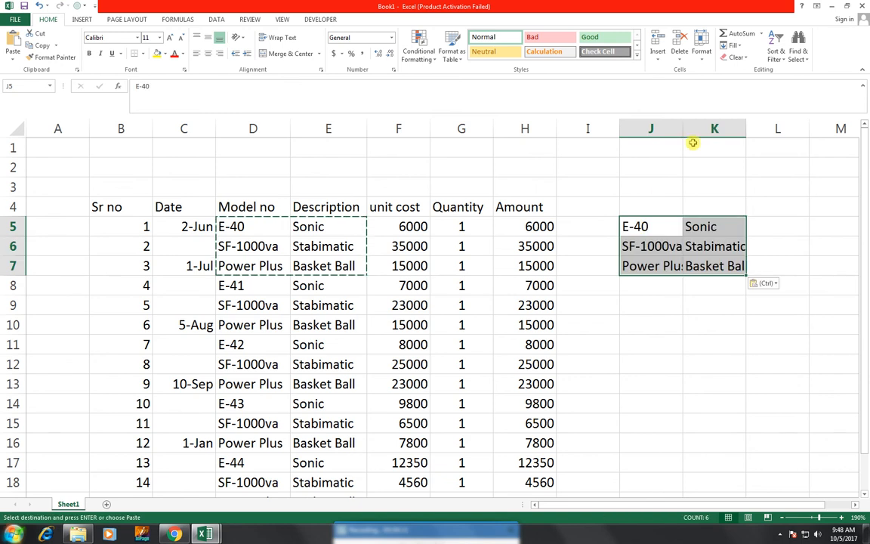
- Narrow column A and auto-fit the widths of columns J and K to their contents
drag(89, 133, 68, 132)
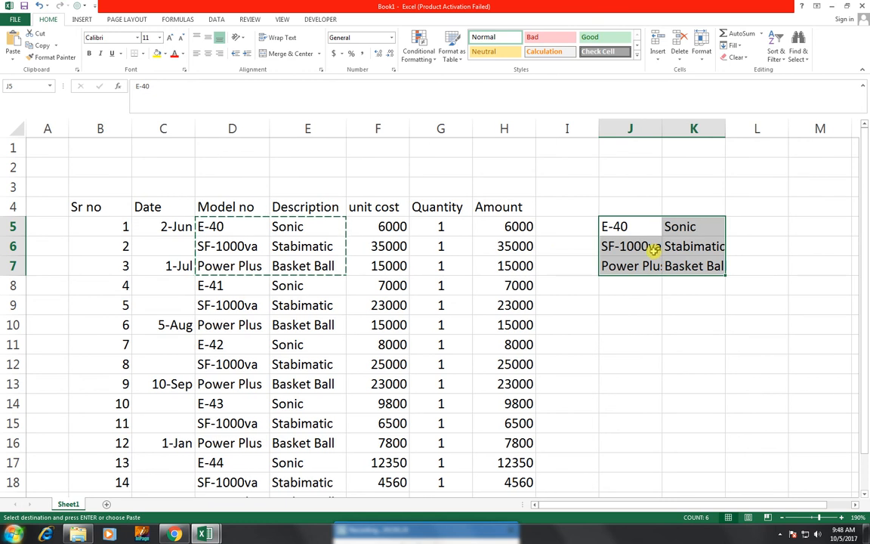
double_click(662, 129)
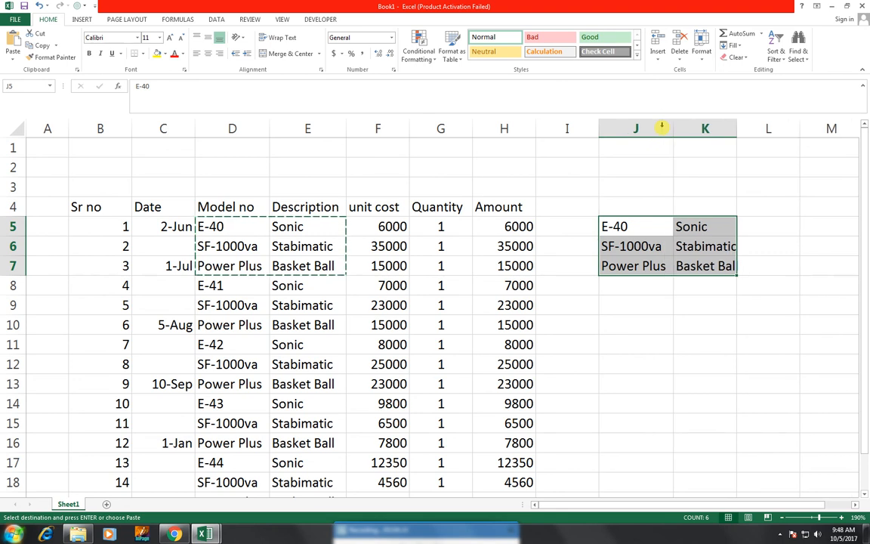
double_click(738, 129)
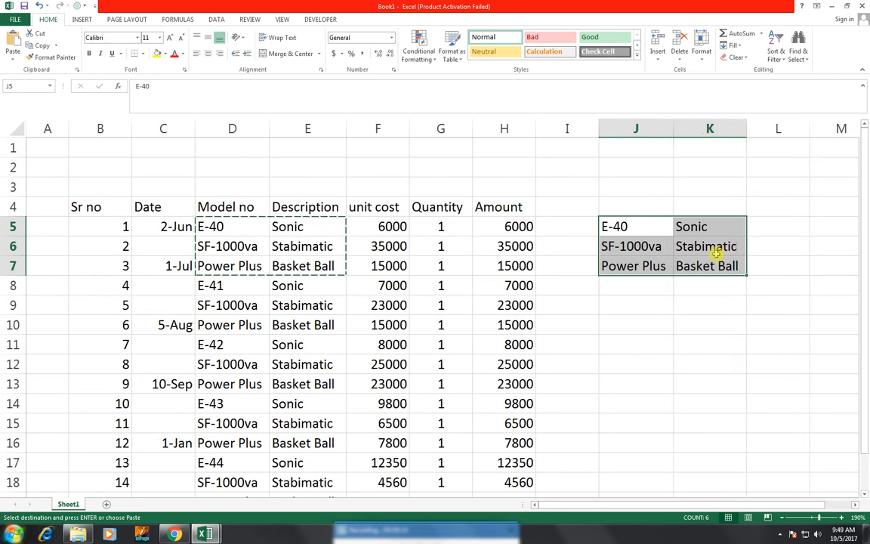
- Apply All Borders to the pasted block J5:K7 and to the empty cells L5:L7
click(142, 54)
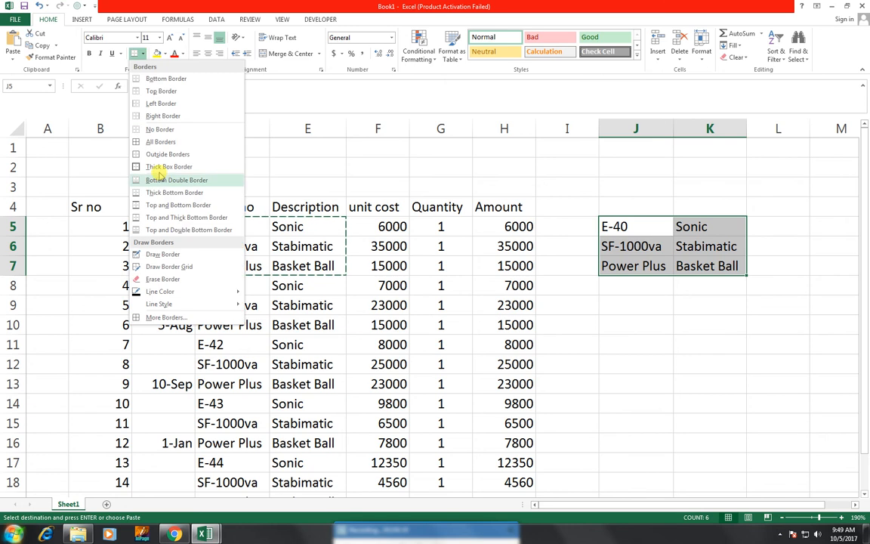
click(160, 141)
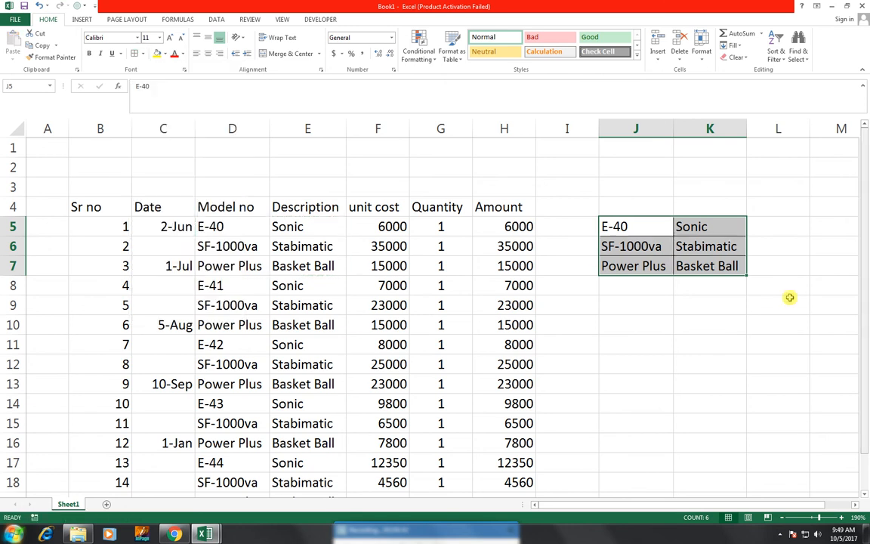
drag(752, 229, 753, 257)
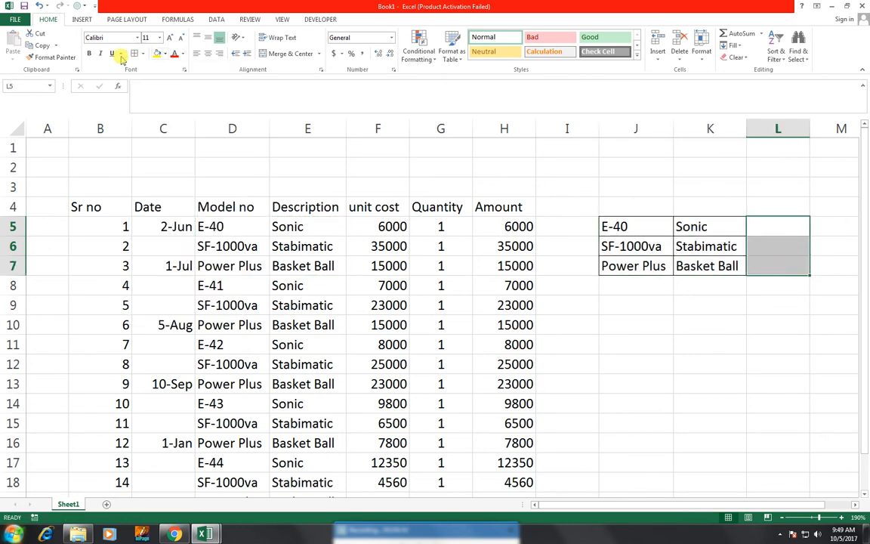
- Narrow column I, and merge and centre cells J4:L4 above the bordered block
drag(608, 208, 763, 209)
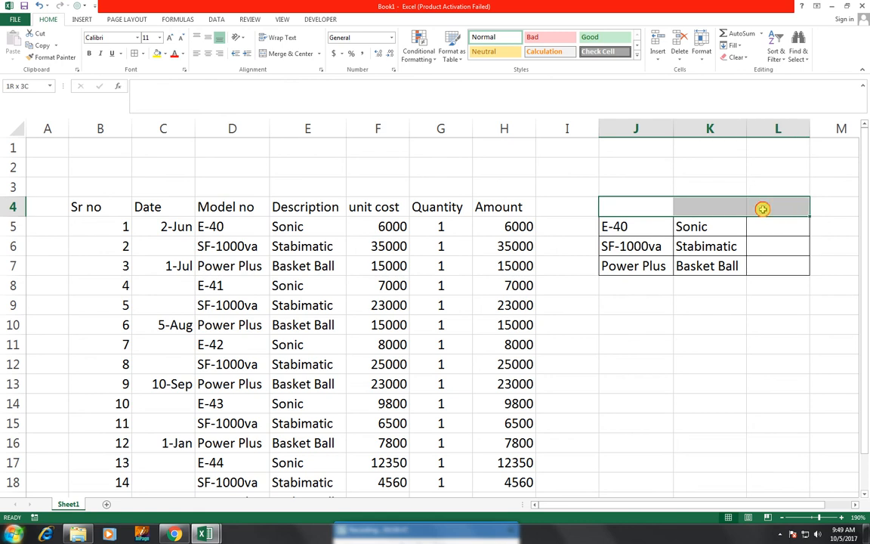
drag(604, 129, 574, 130)
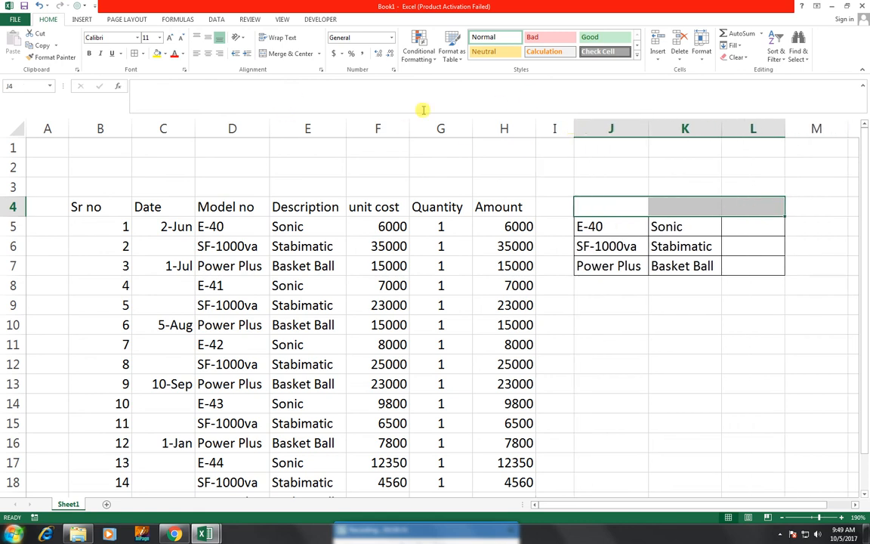
click(286, 57)
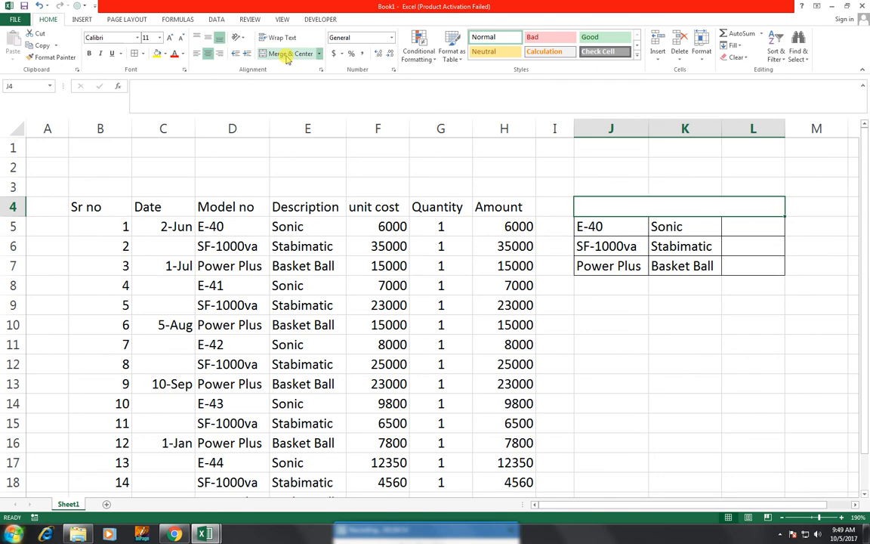
- Enter the heading "TOTAL INVESETMENT THIS PRODUCT" in the merged cell J4:L4
text(T)
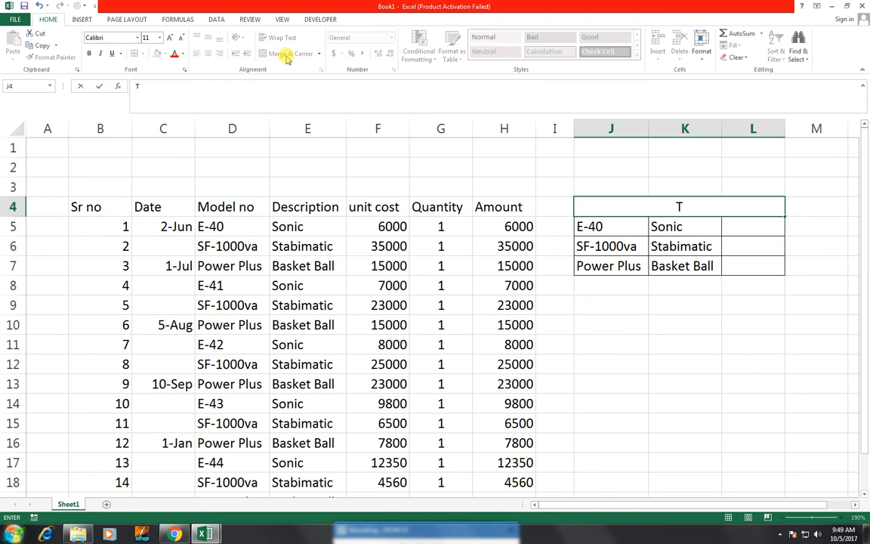
text(OTAL IN)
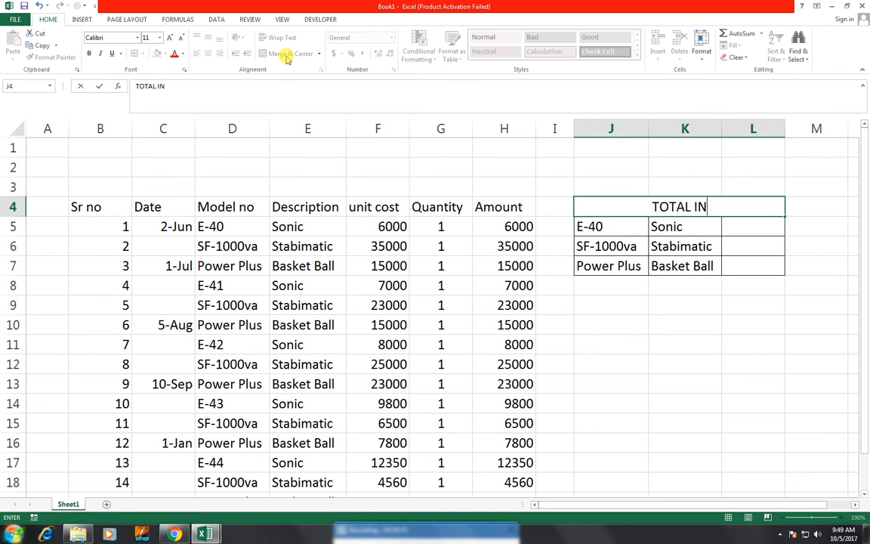
text(VESTME)
key(BackSpace)
key(BackSpace)
key(BackSpace)
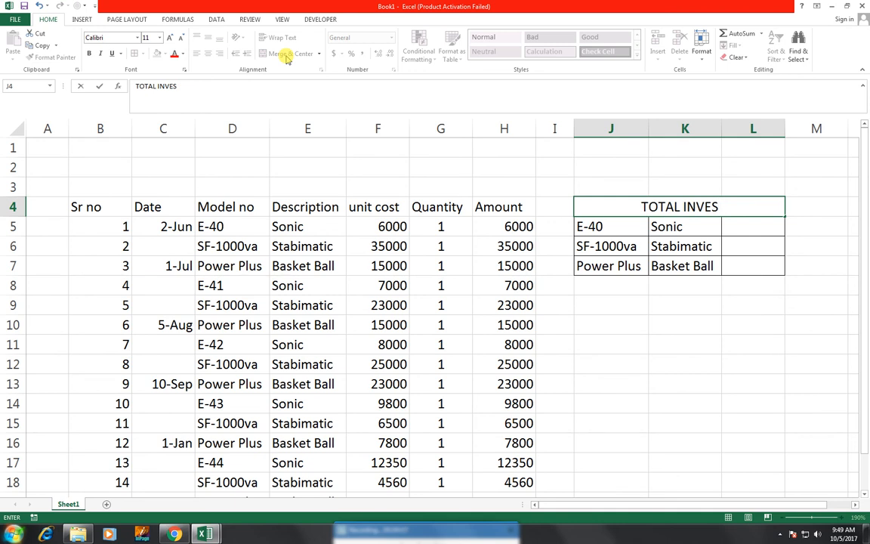
key(F2)
text(ETMENT)
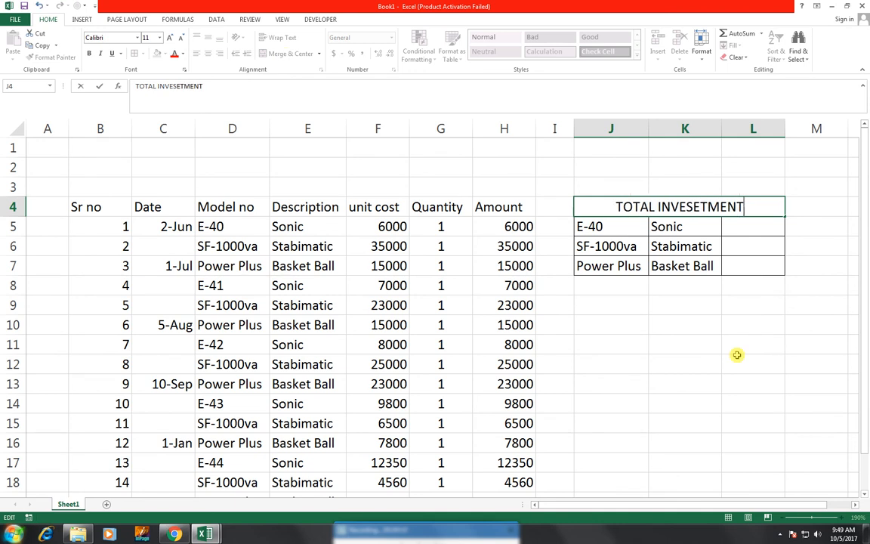
text( THIS )
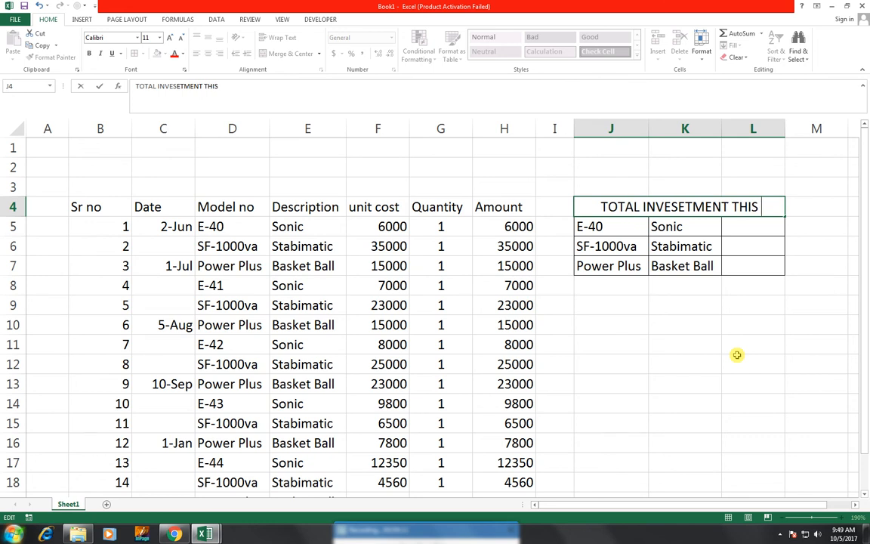
text(PRODUCT)
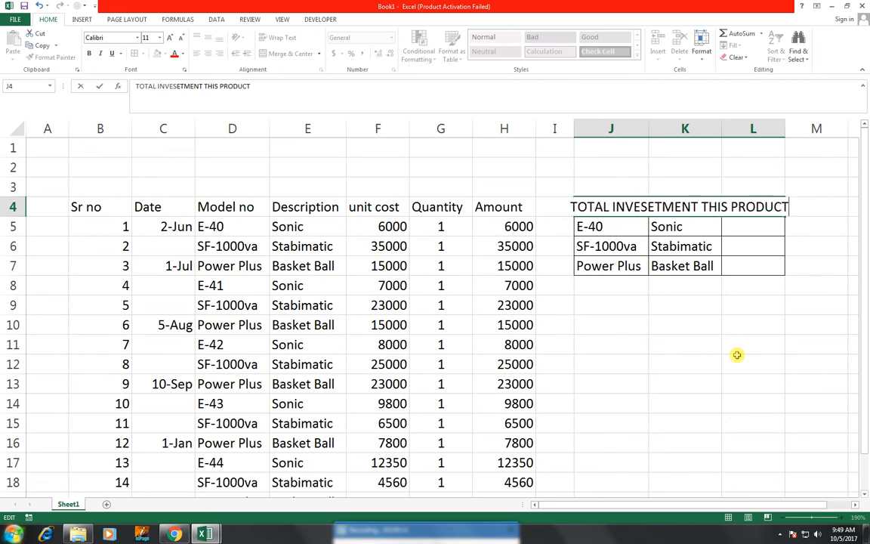
key(Return)
- Reduce the J4 heading's font size to 10 and make it bold
click(635, 205)
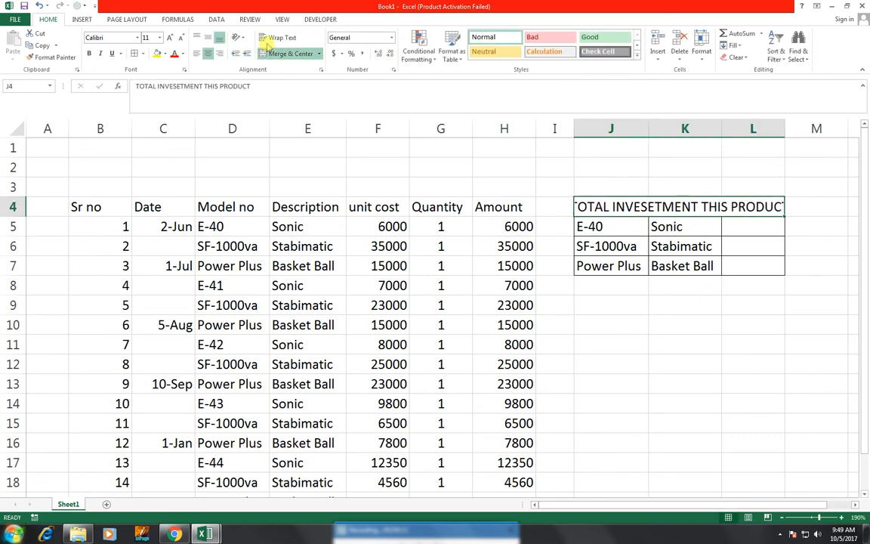
click(179, 38)
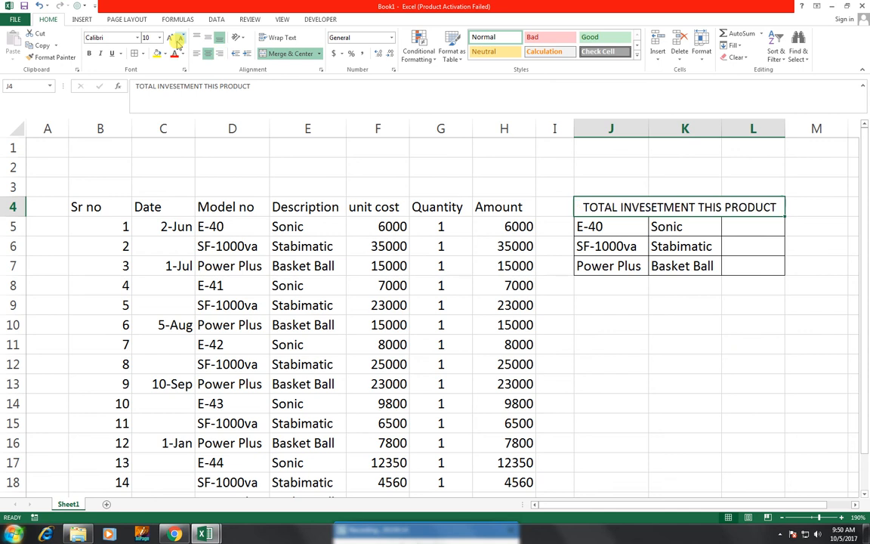
click(89, 53)
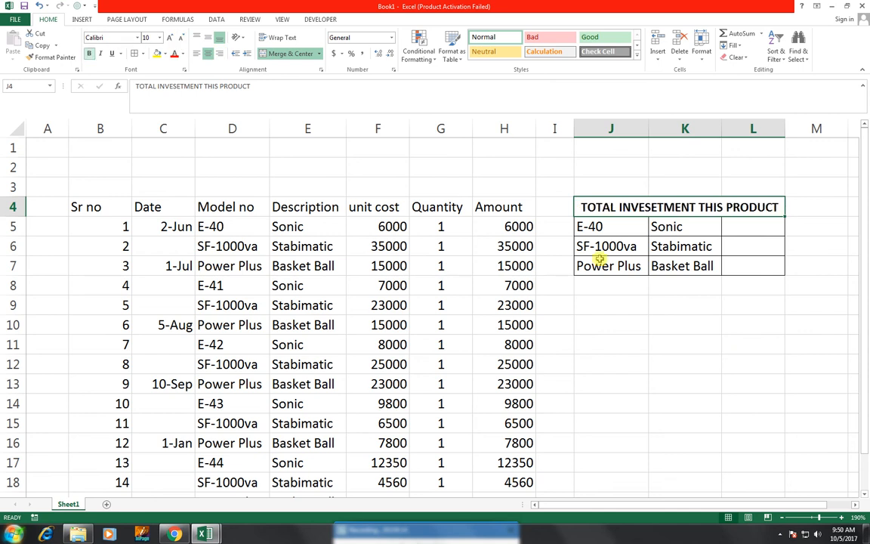
- In L5, total the Sonic amounts with the formula =SUMIF(E5:E19,"SONIC",H5:H19)
click(734, 228)
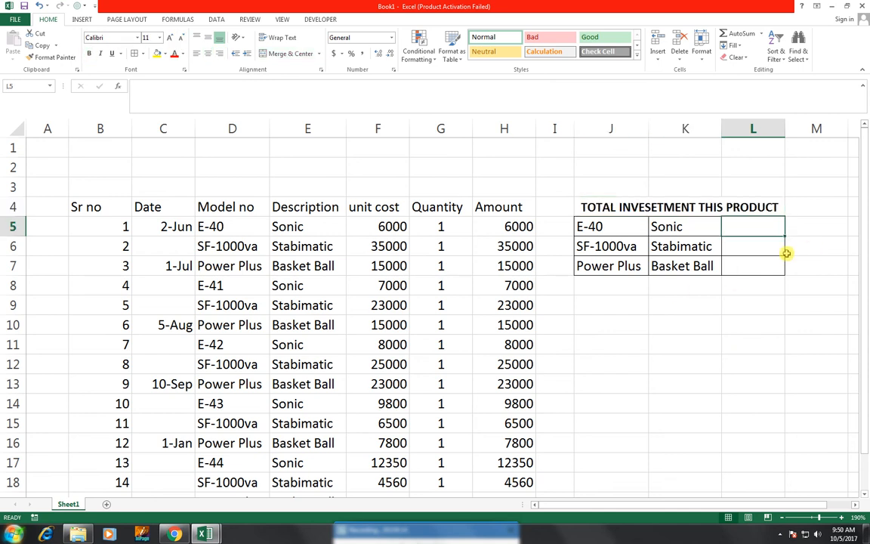
text(=SUMIF)
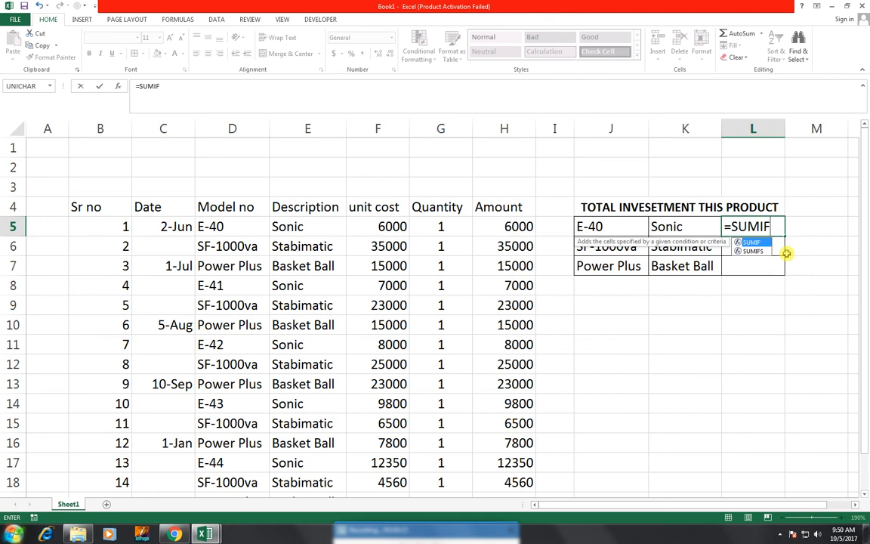
text(()
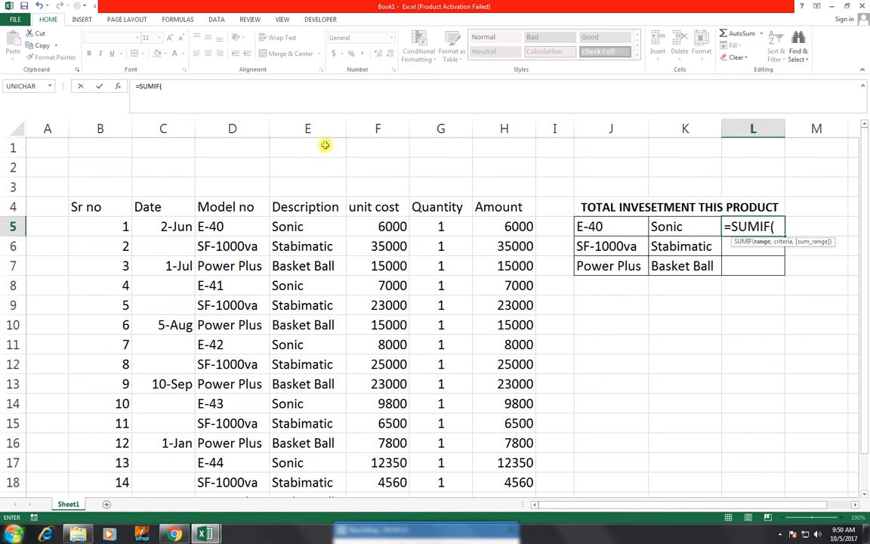
click(295, 220)
drag(299, 286, 311, 447)
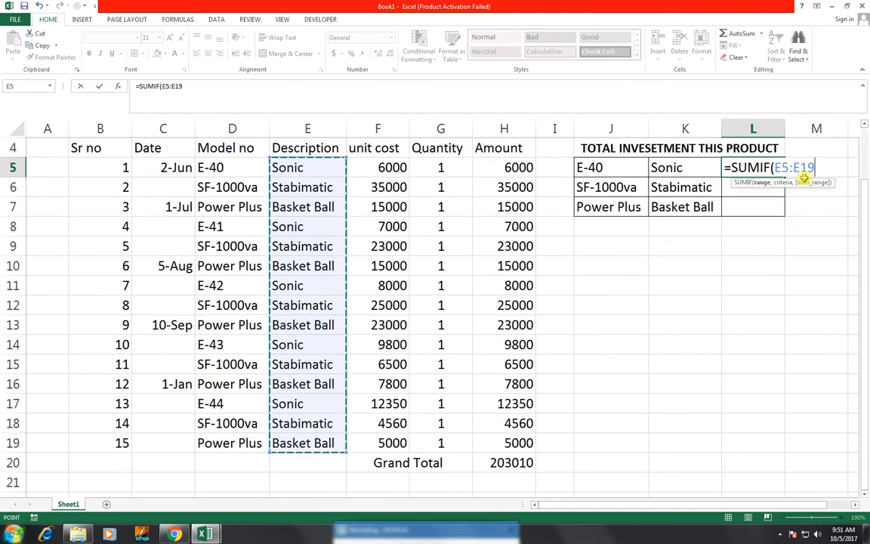
text(,")
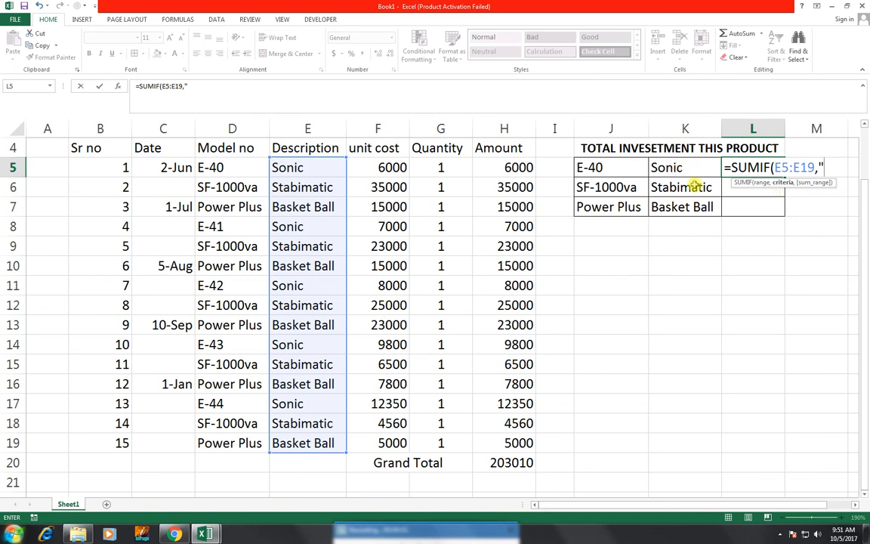
text(SONIC)
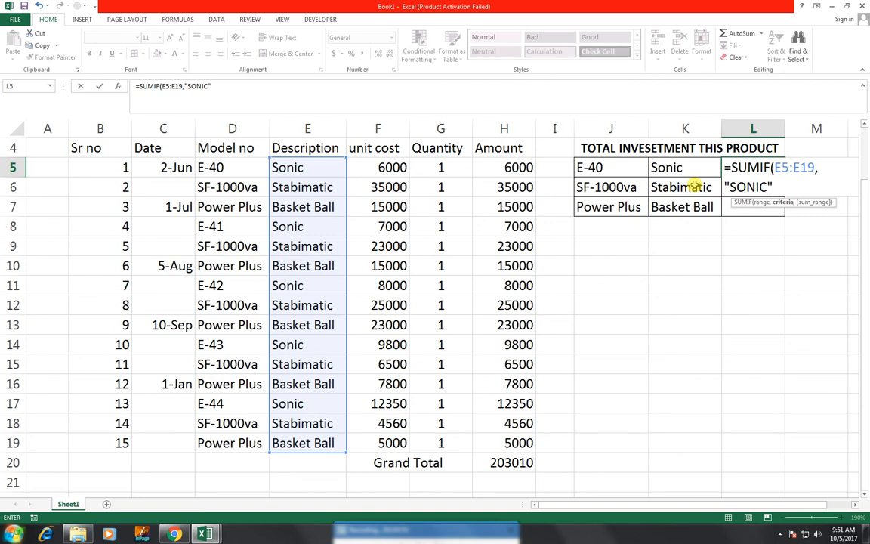
text(",)
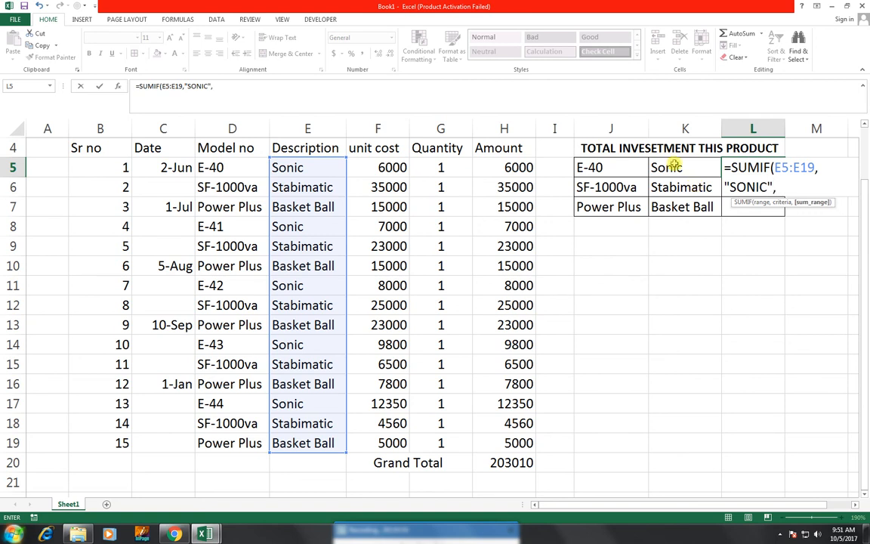
drag(514, 167, 510, 435)
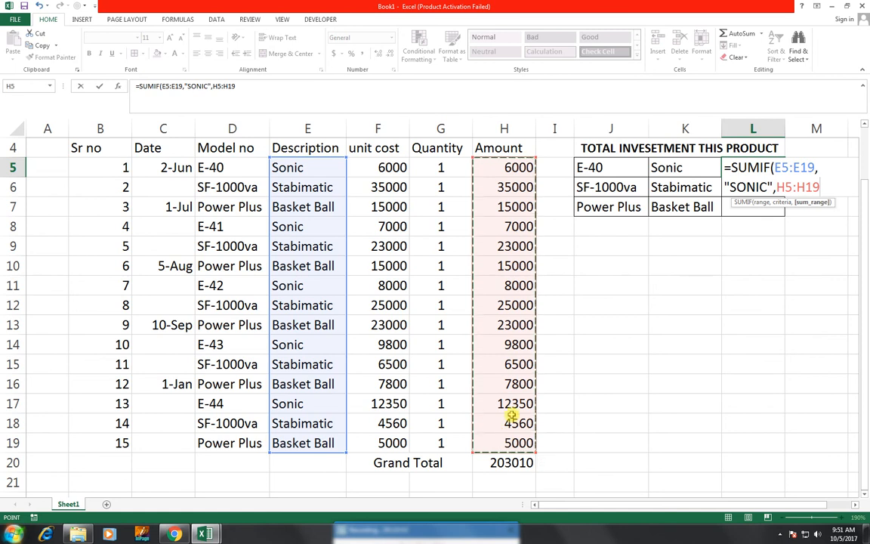
text())
key(Return)
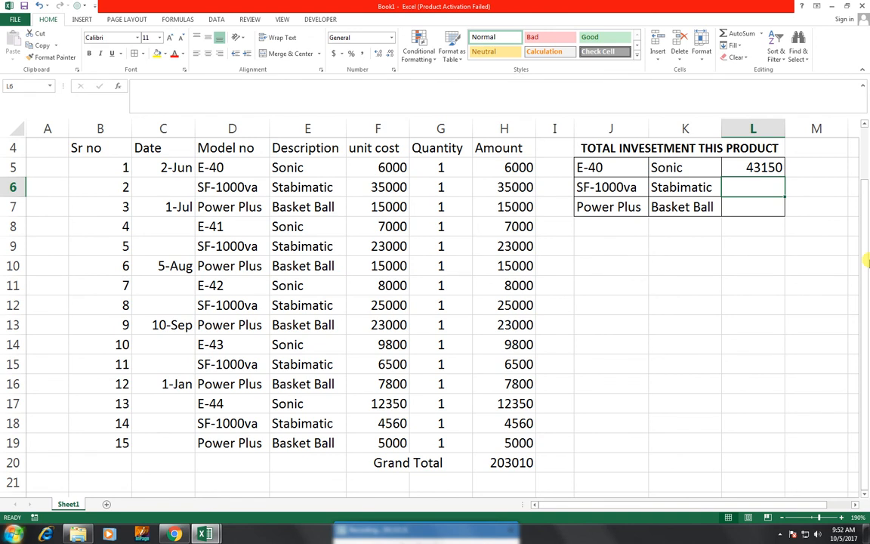
- In L6, total the Stabimatic amounts with the formula =SUMIF(E5:E19,"STABIMATIC",H5:H19)
text(=S)
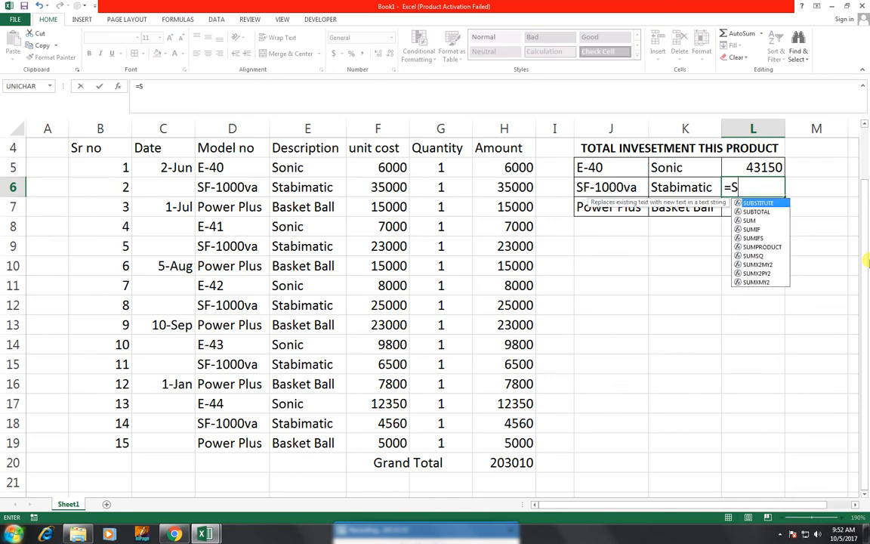
text(UMIF)
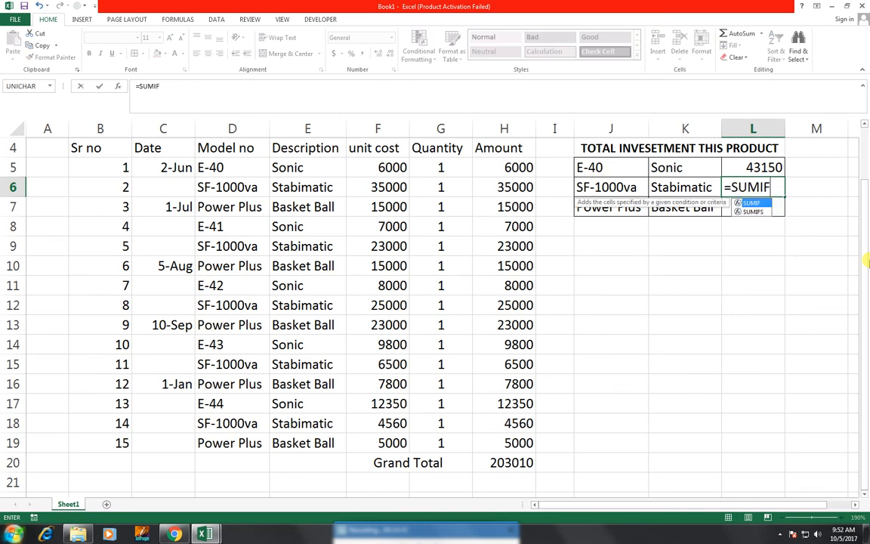
text(()
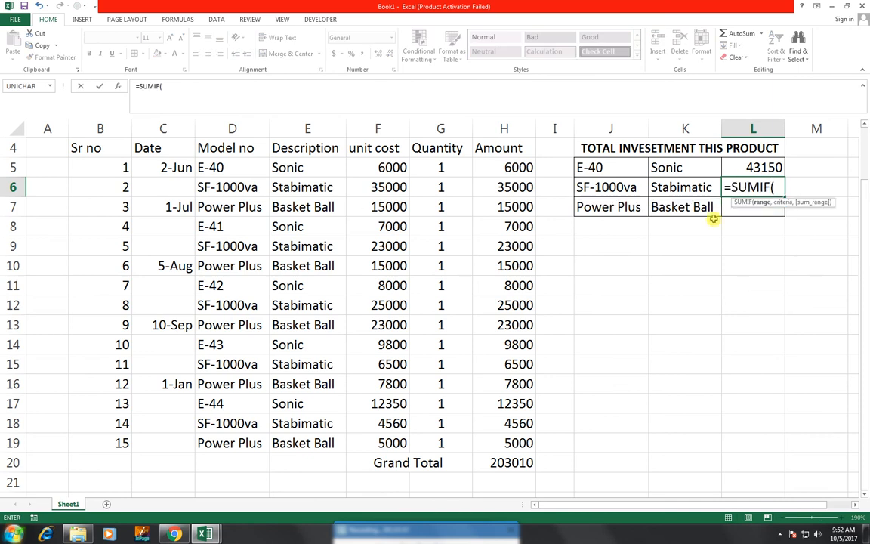
click(279, 167)
drag(290, 281, 287, 445)
text(,")
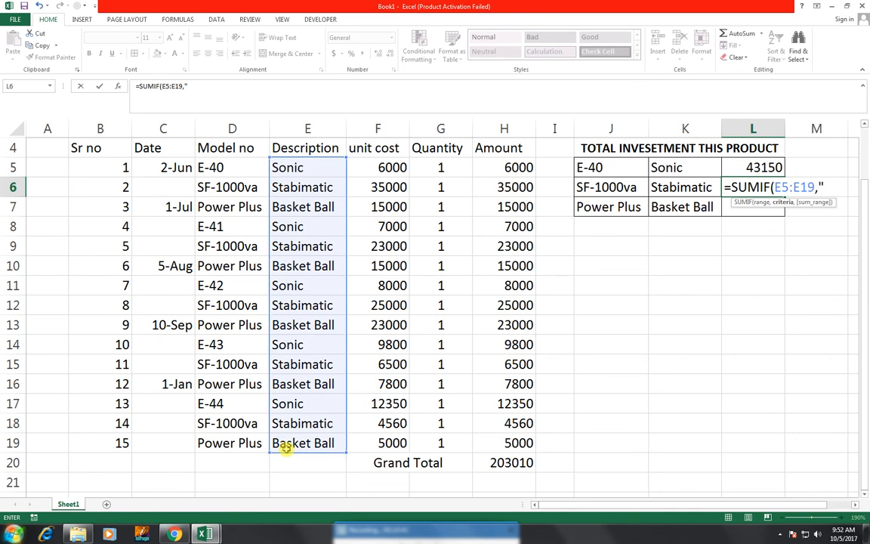
text(sTABIMAT)
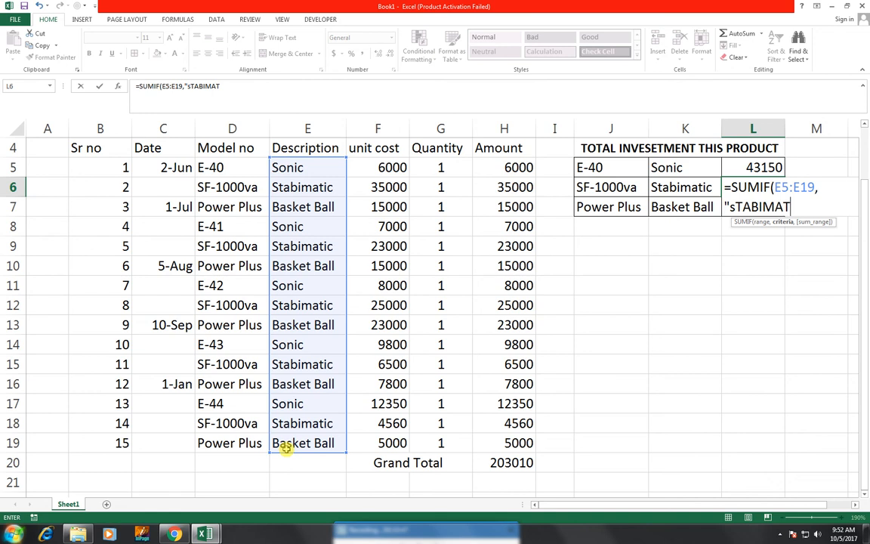
text(IC)
key(BackSpace)
key(BackSpace)
key(BackSpace)
key(BackSpace)
key(BackSpace)
key(BackSpace)
key(BackSpace)
key(BackSpace)
key(BackSpace)
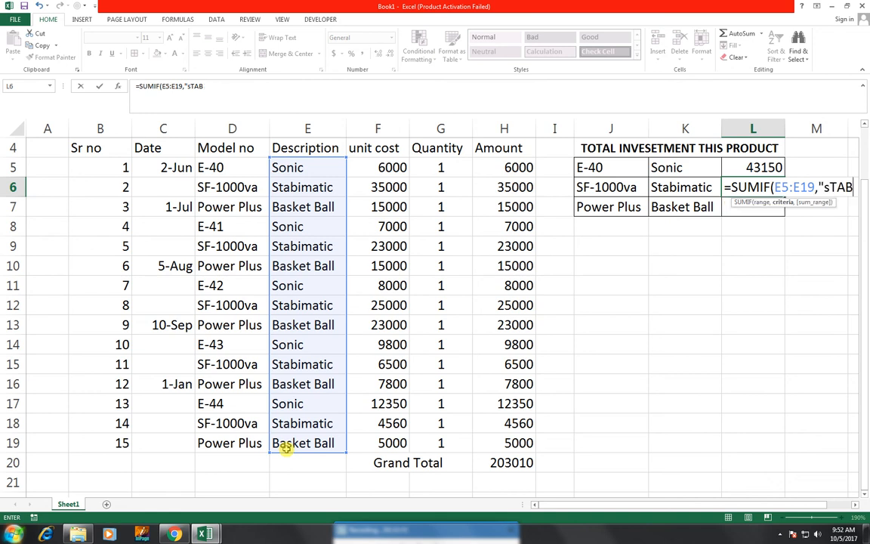
key(BackSpace)
text(STABIMAT)
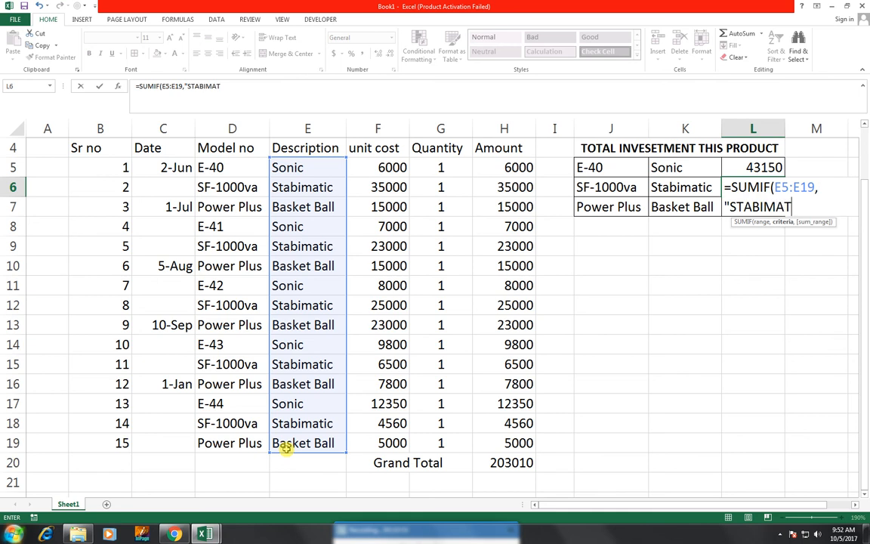
text(IC",)
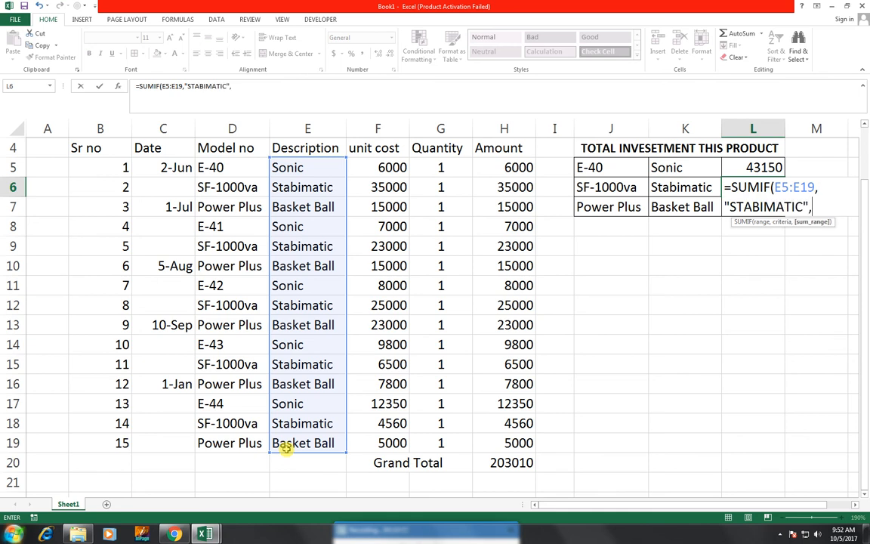
drag(504, 162, 486, 450)
text())
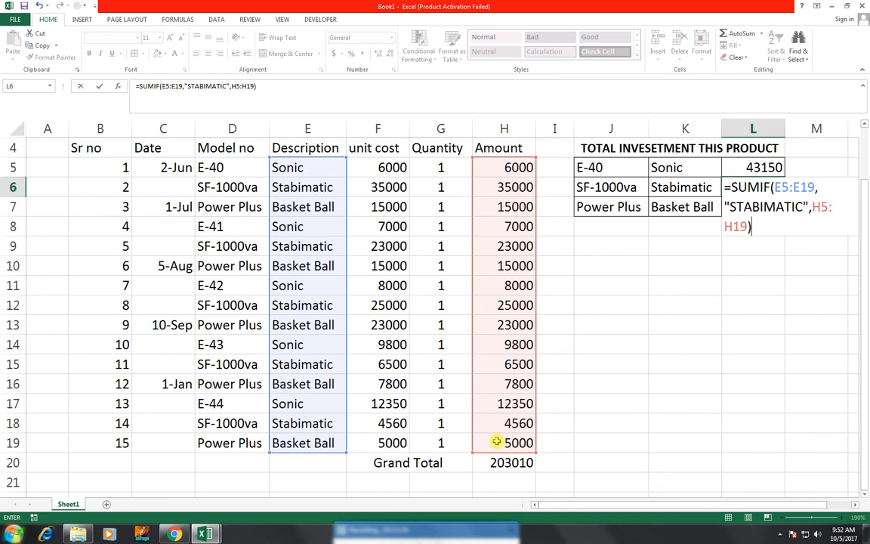
key(Return)
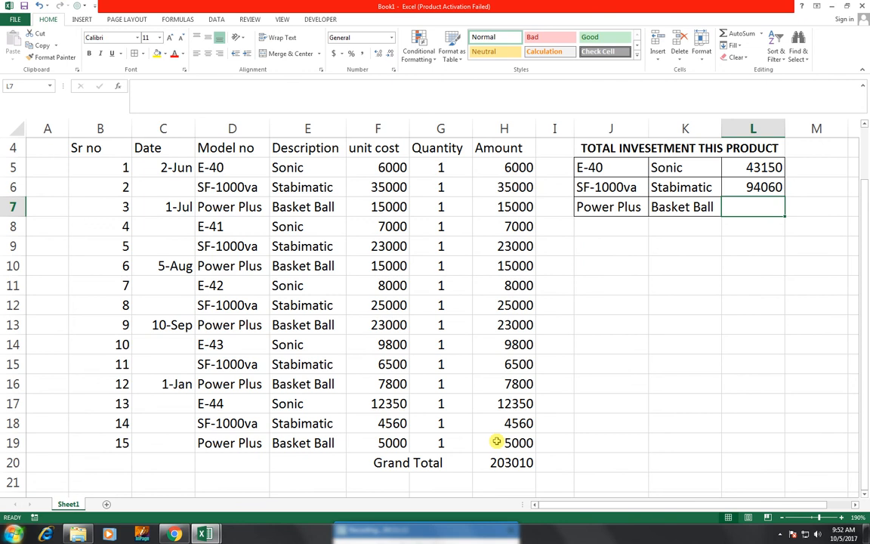
- In L7, total the Basket Ball amounts with the formula =SUMIF(E5:E19,"BASKET BALL",H5:H19)
text(=S)
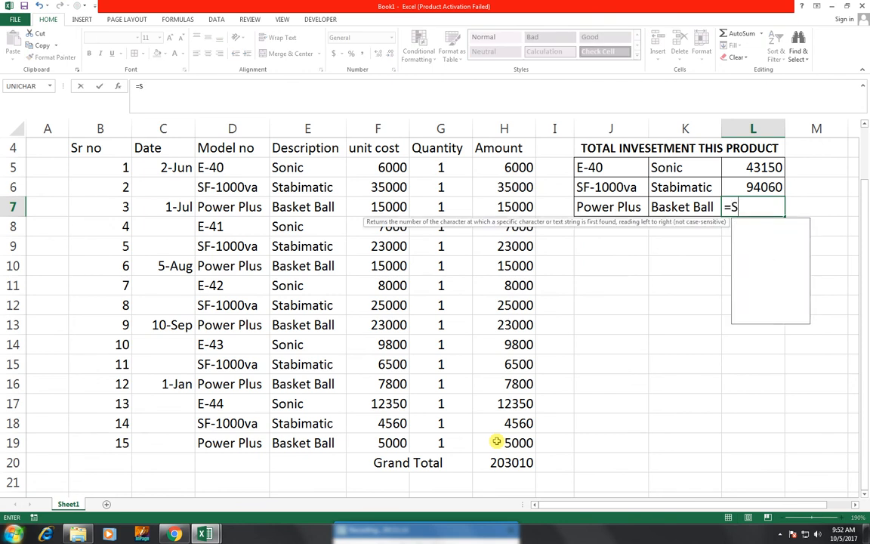
text(UMIF()
key(Up)
key(Left)
key(Left)
key(Left)
key(Left)
key(Left)
key(Up)
key(Left)
key(Left)
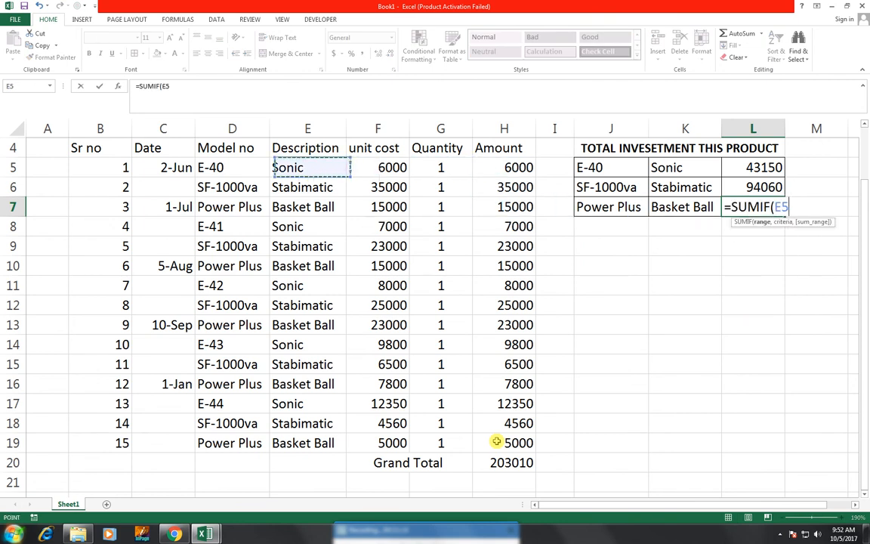
key(ctrl+shift+Down)
text(,")
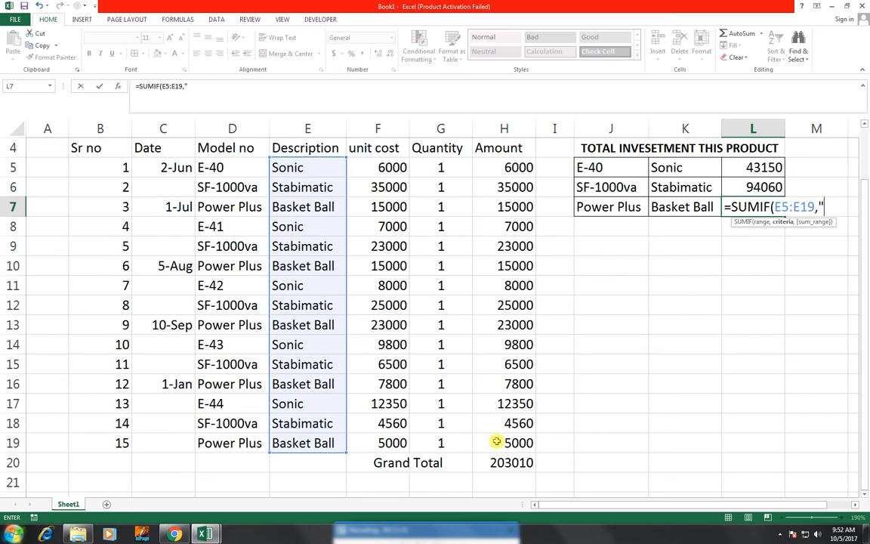
text(BASKET BALL)
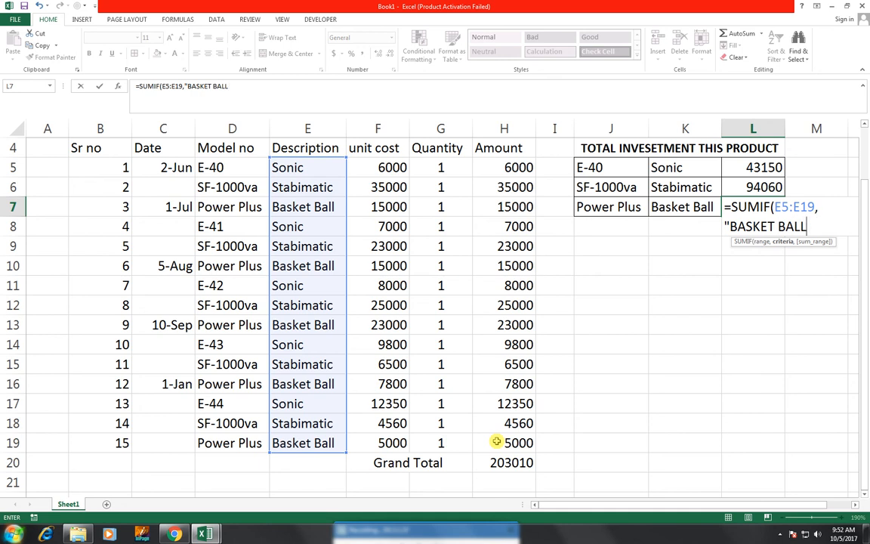
text(",)
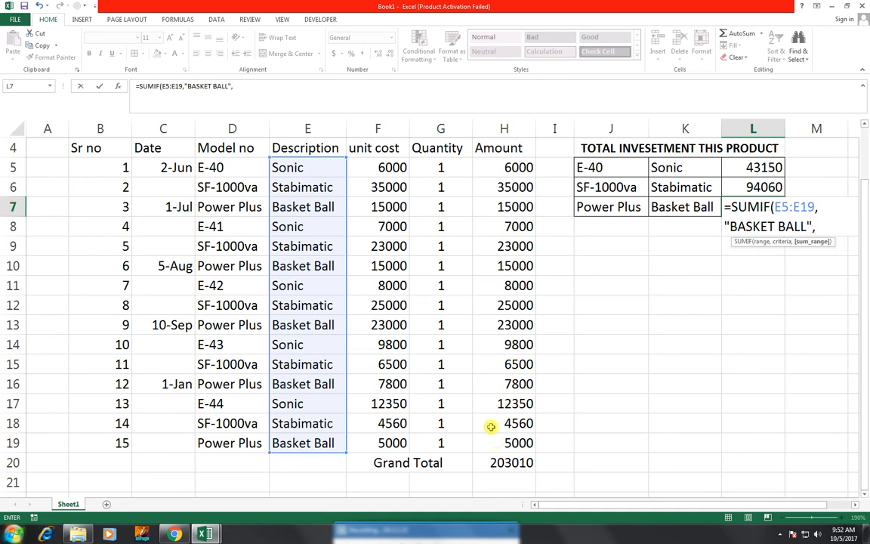
drag(490, 168, 490, 452)
text())
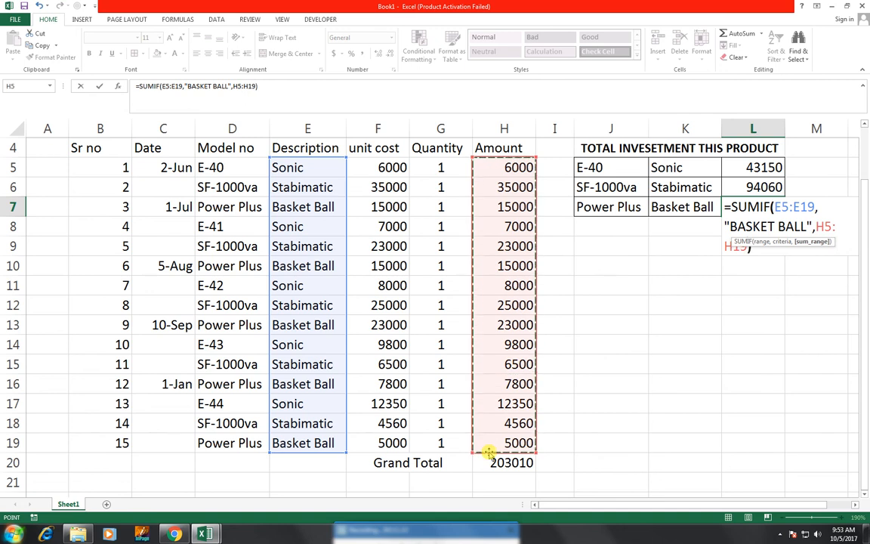
key(Return)
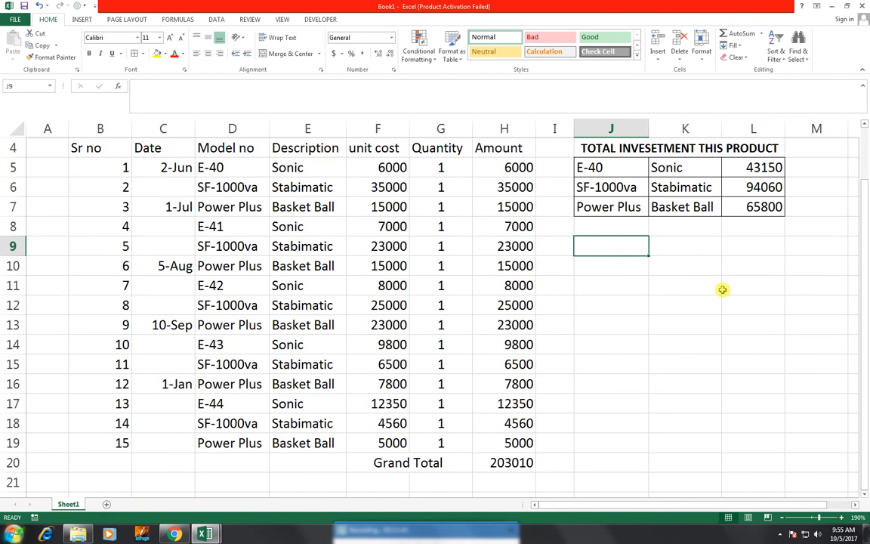
- Enter the label EQUAL BOTH AMOUNT in J9, below the product totals table
text(EQA)
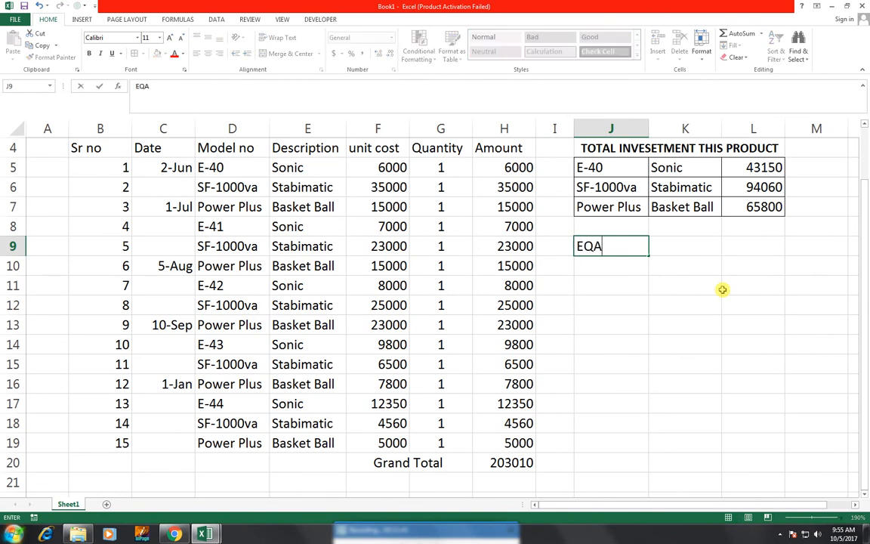
key(BackSpace)
key(BackSpace)
text(QUAL BOTH )
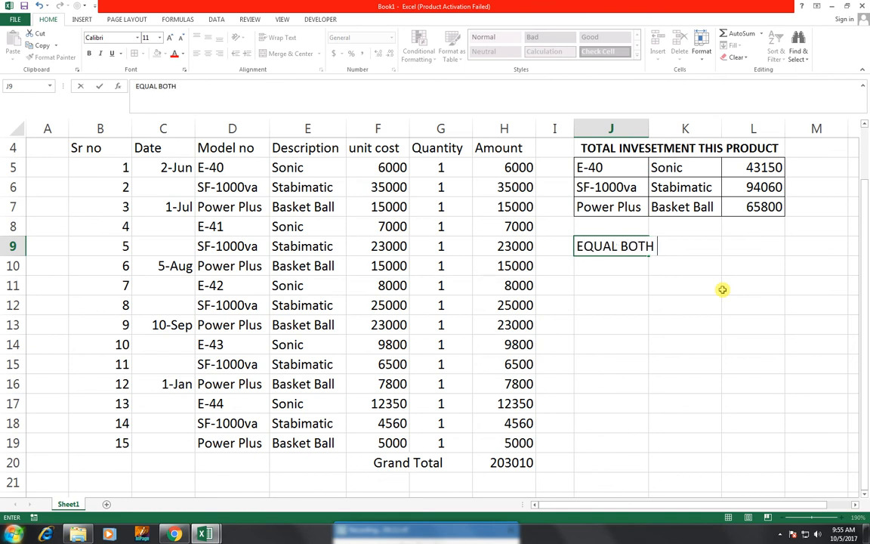
text(AMOUNT)
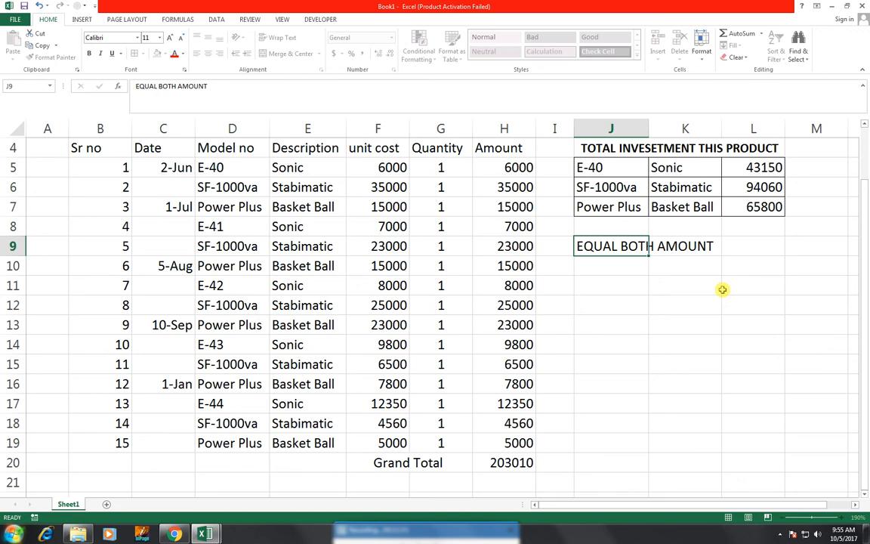
key(Return)
- In L9, add up the three product totals with the formula =L5+L6+L7
key(Right)
key(Up)
key(Right)
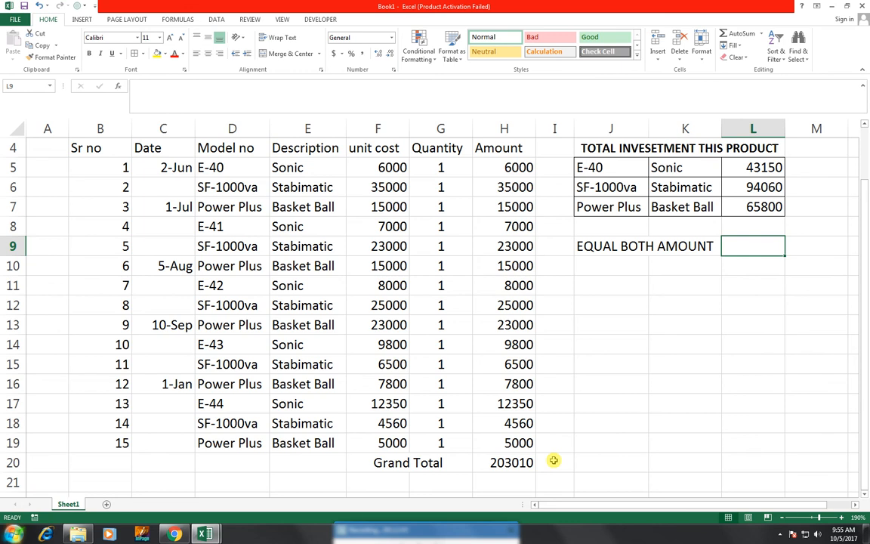
text(=)
key(Up)
key(Up)
key(Up)
key(Up)
key(Up)
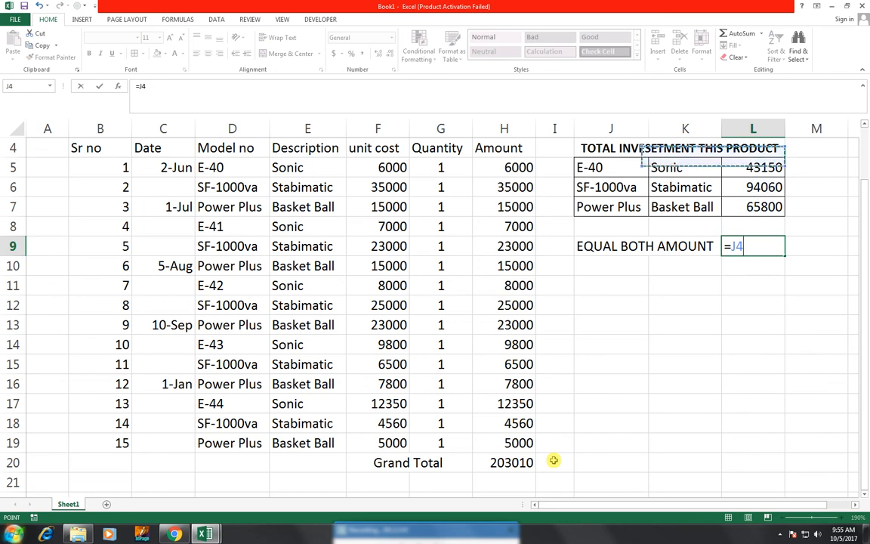
key(Down)
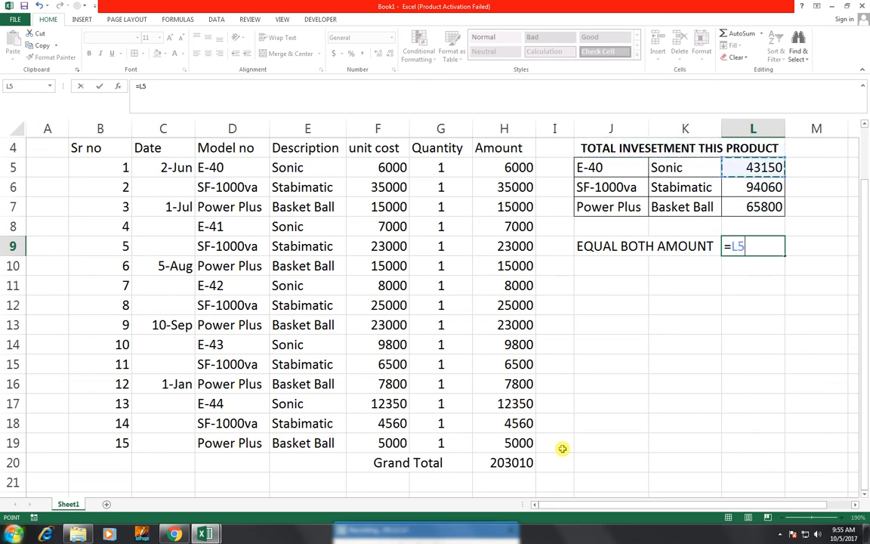
text(+)
key(Up)
key(Up)
key(Up)
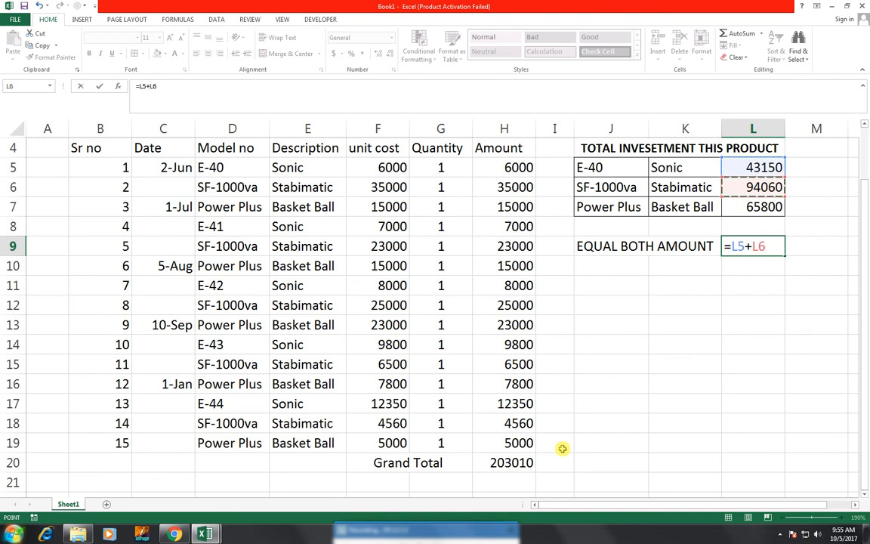
text(+)
key(Up)
key(Up)
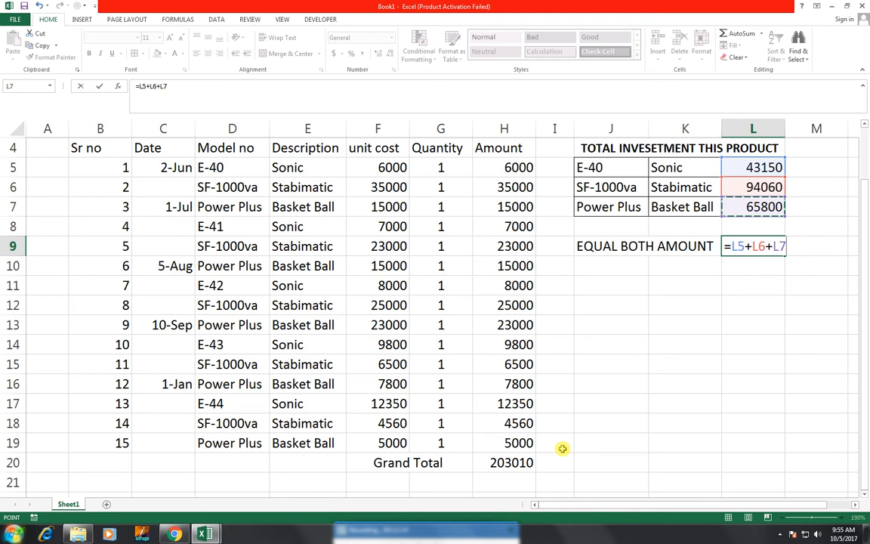
key(ctrl+Return)
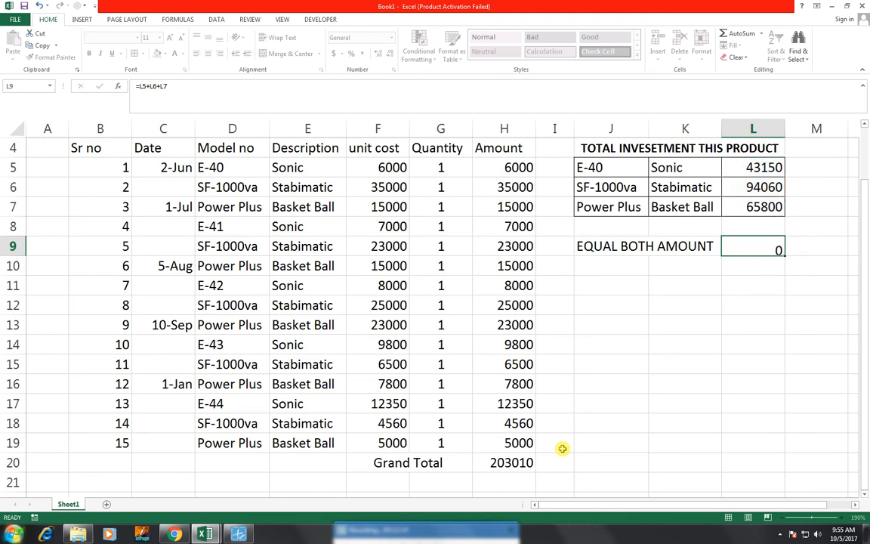
key(Return)
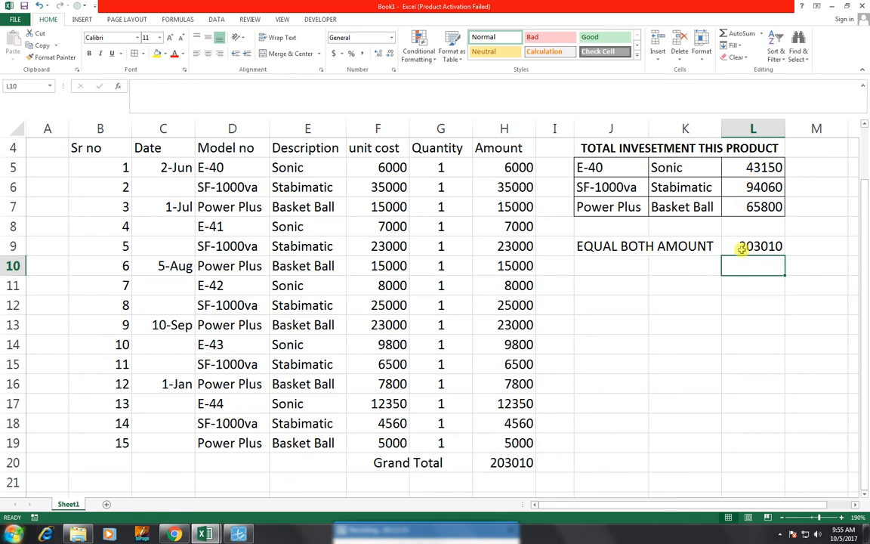
- Enter the criteria SONIC in J11 and >7000 in K11
scroll(626, 245, up, 1)
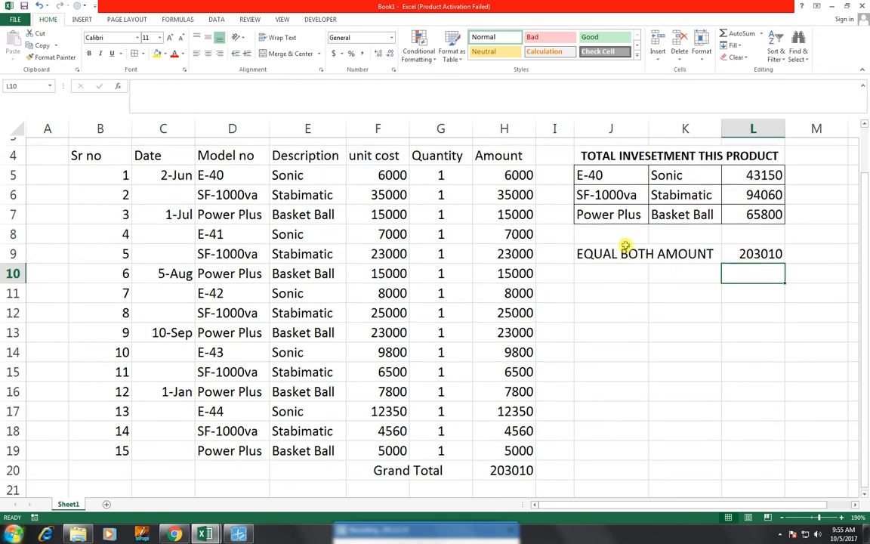
scroll(626, 246, up, 1)
scroll(627, 266, down, 1)
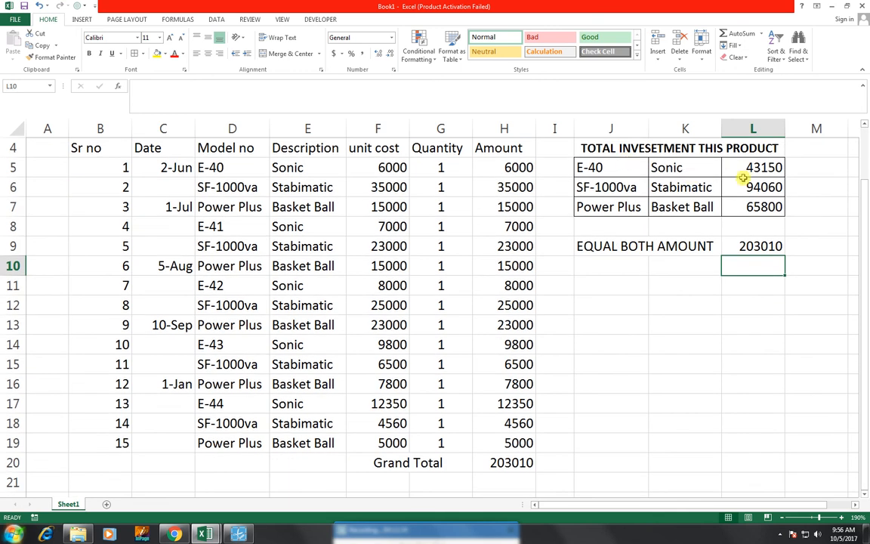
click(631, 285)
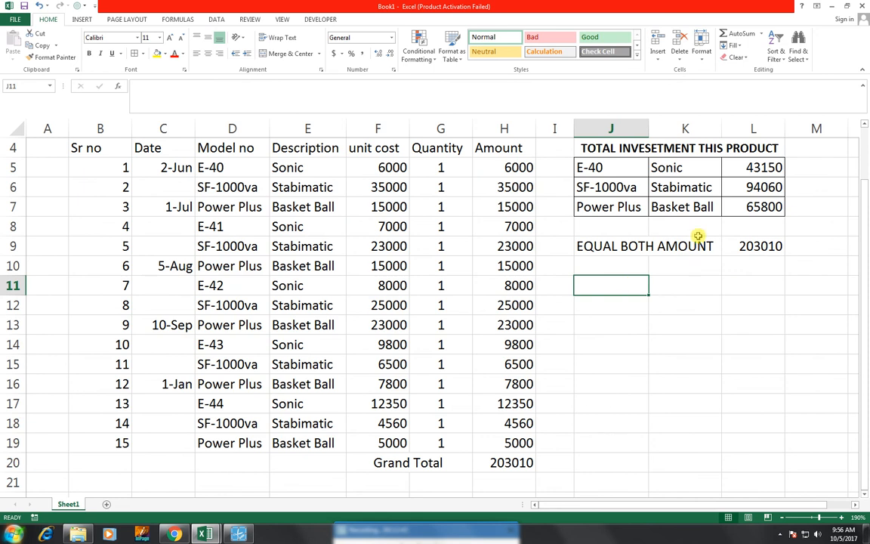
text(SONIC)
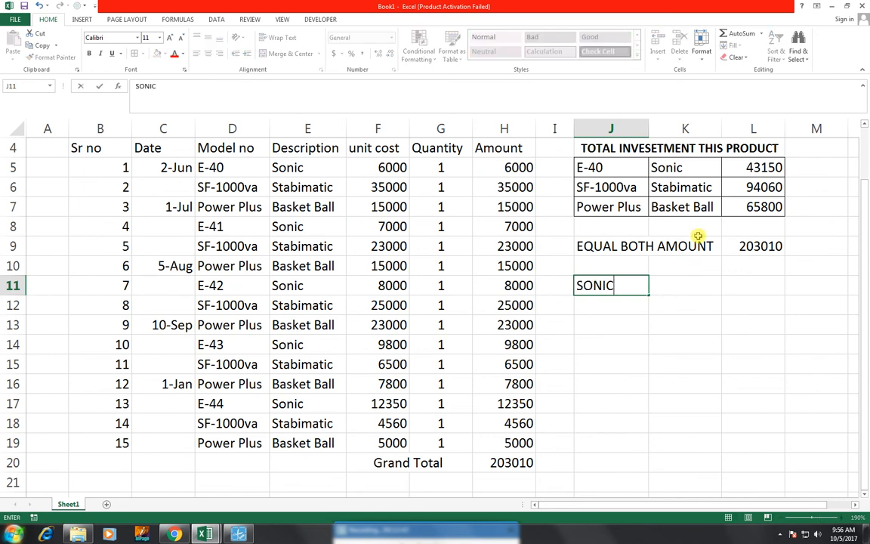
key(Tab)
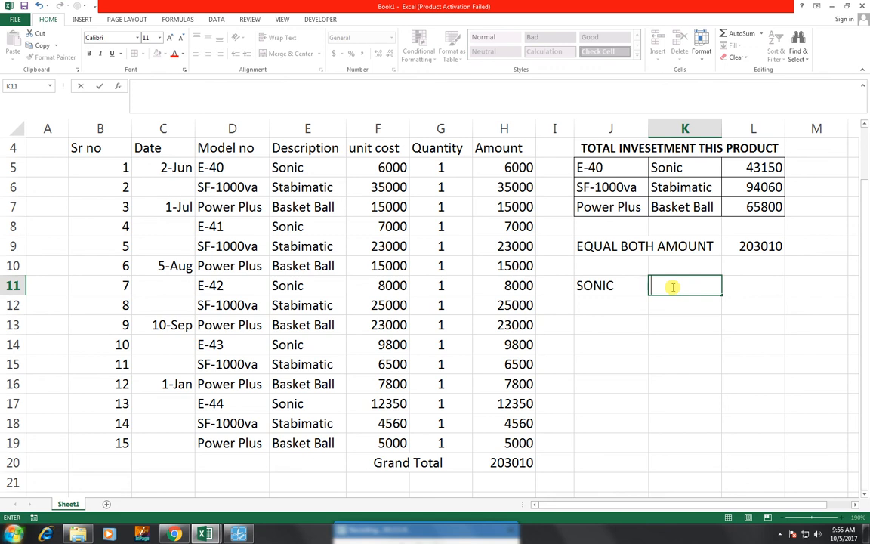
text(7000)
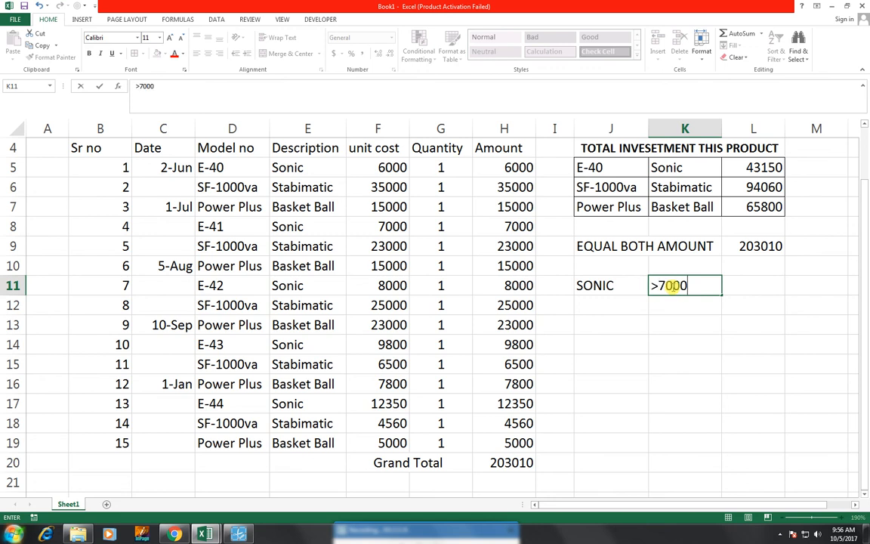
key(Return)
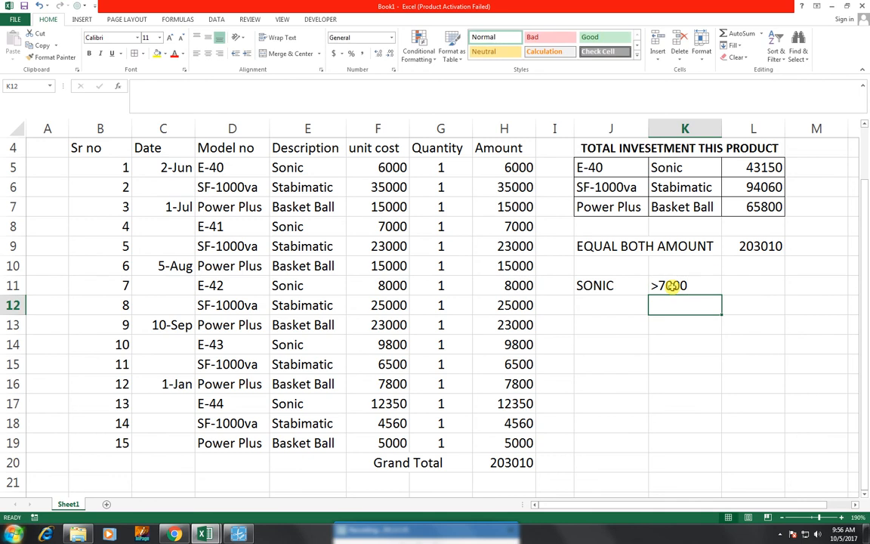
- Move the SONIC and >7000 criteria cells down to J13:K13
key(Left)
key(Down)
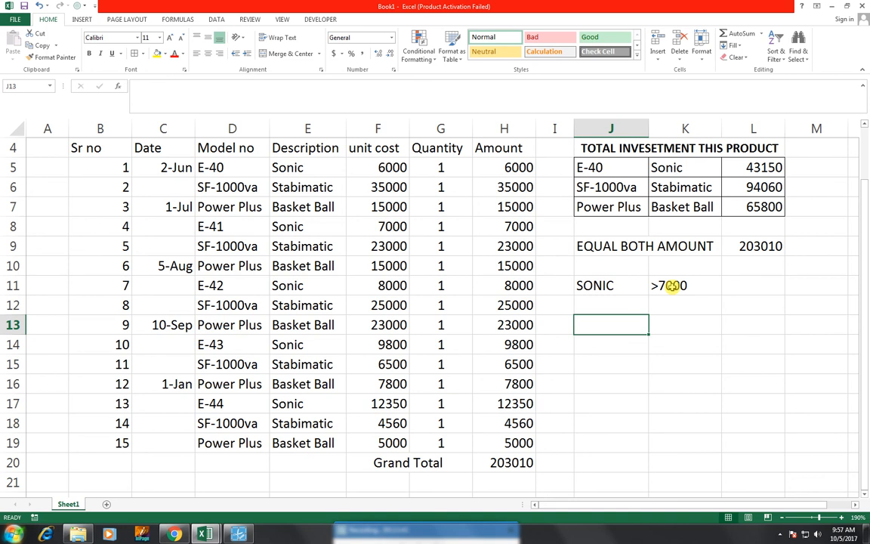
key(Right)
key(Right)
key(Up)
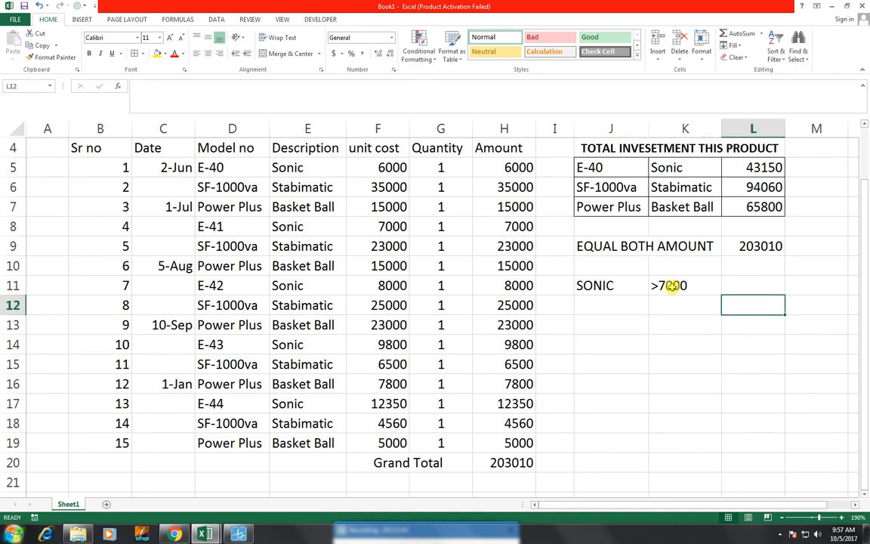
drag(626, 289, 659, 326)
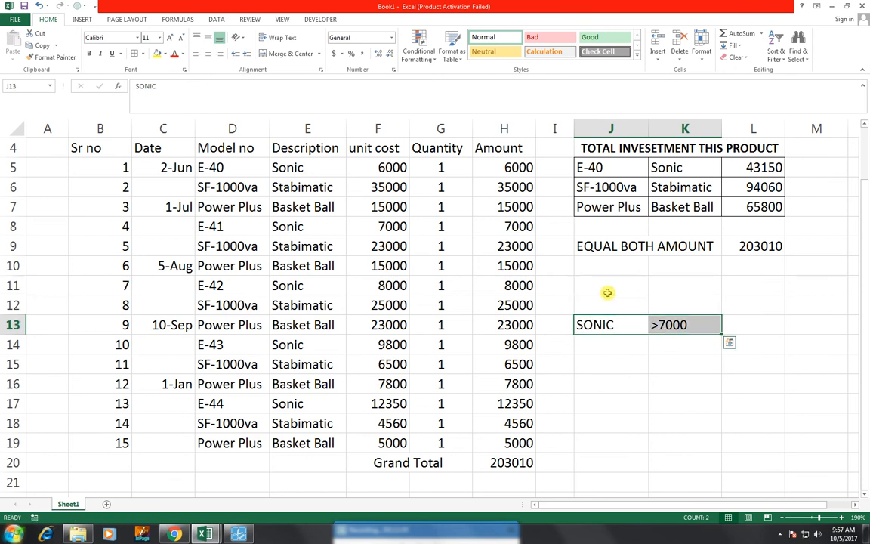
- Merge and center J11:L11 and enter the heading SUMIFS in it
drag(600, 284, 745, 292)
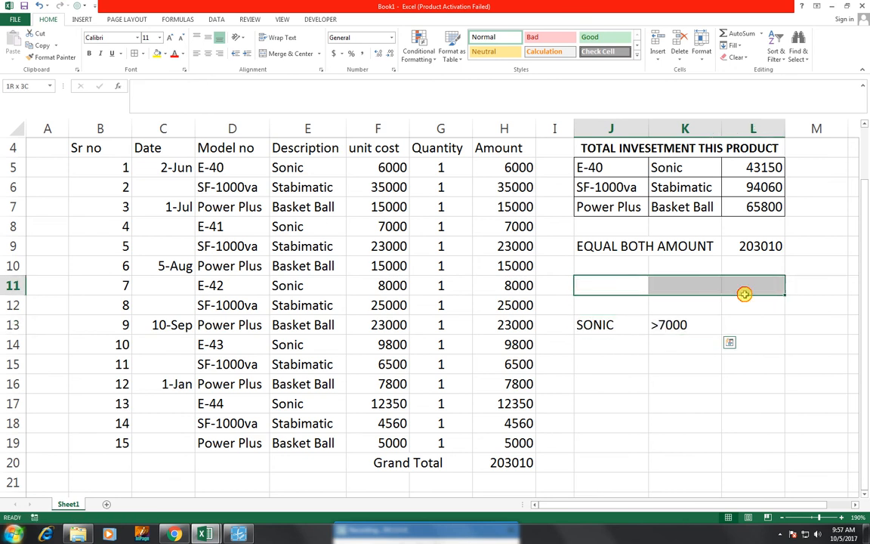
click(303, 59)
text(SUMIFS)
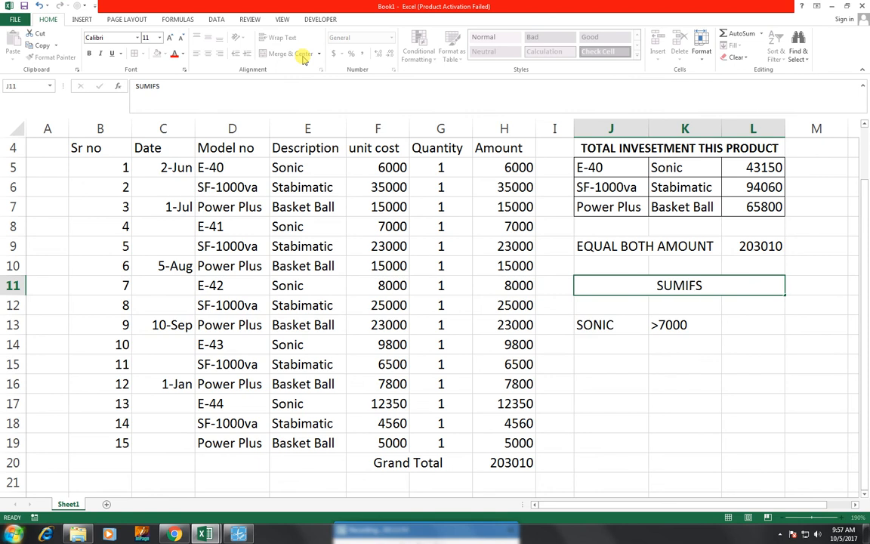
key(Return)
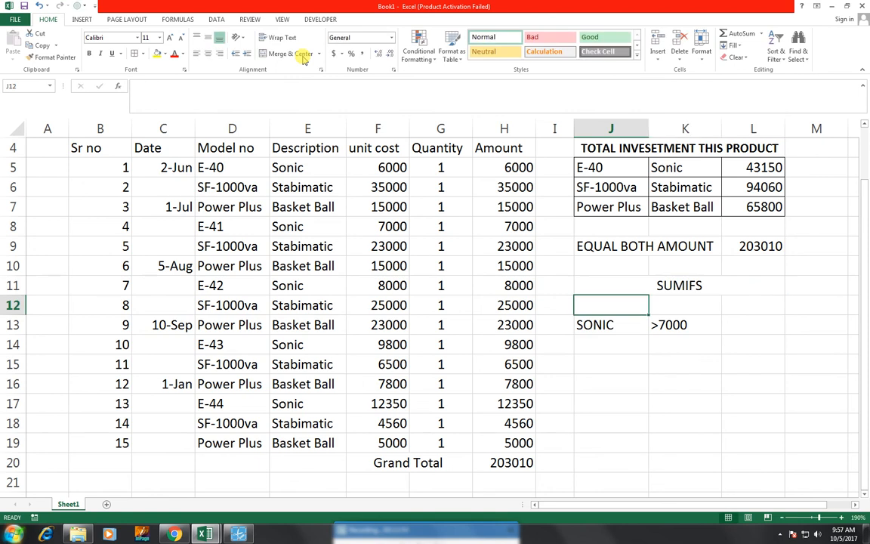
- Label the product totals table by entering SUMIF in M4, beside its heading
key(Up)
key(Up)
key(Up)
key(Up)
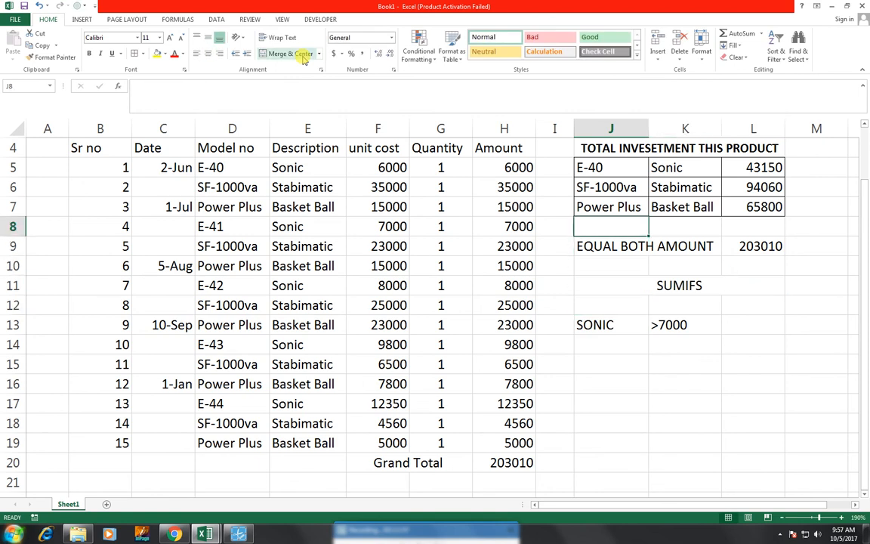
key(Right)
key(Right)
key(Up)
key(Up)
key(Up)
key(Right)
key(Up)
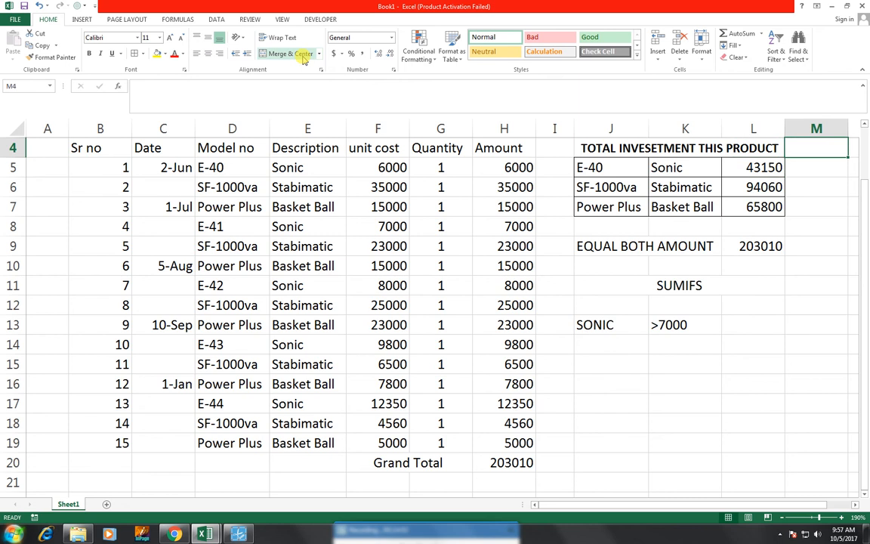
text(SUMIF)
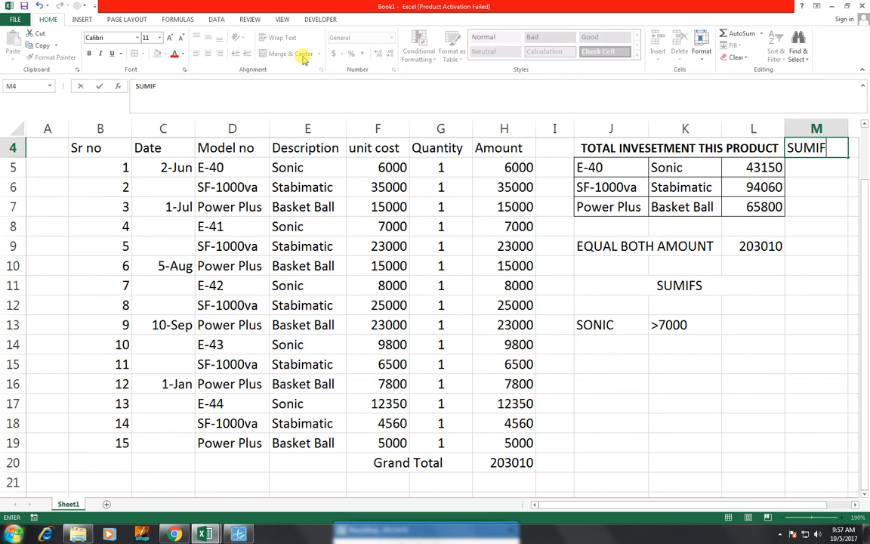
key(Return)
key(Return)
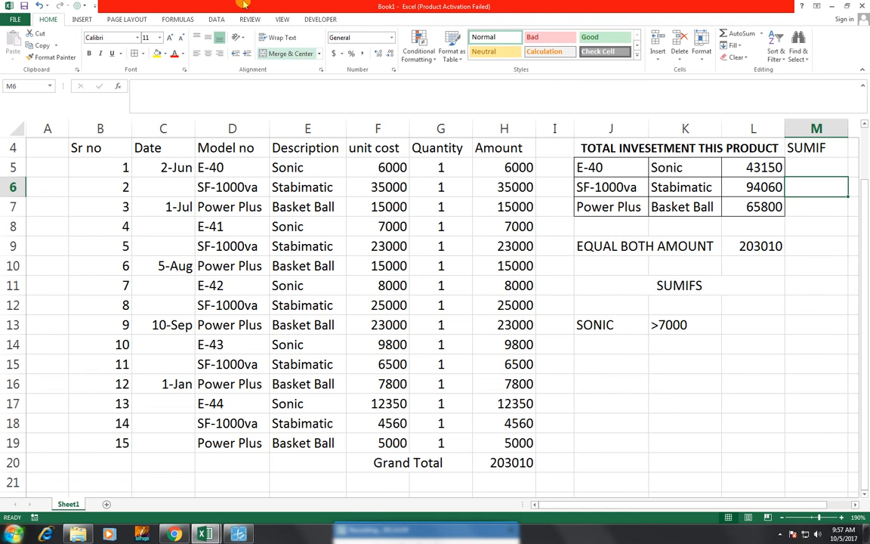
- Start a SUMIFS formula in L13 with sum range H5:H19, first criteria range E5:E19 and criterion J13
click(659, 286)
click(731, 324)
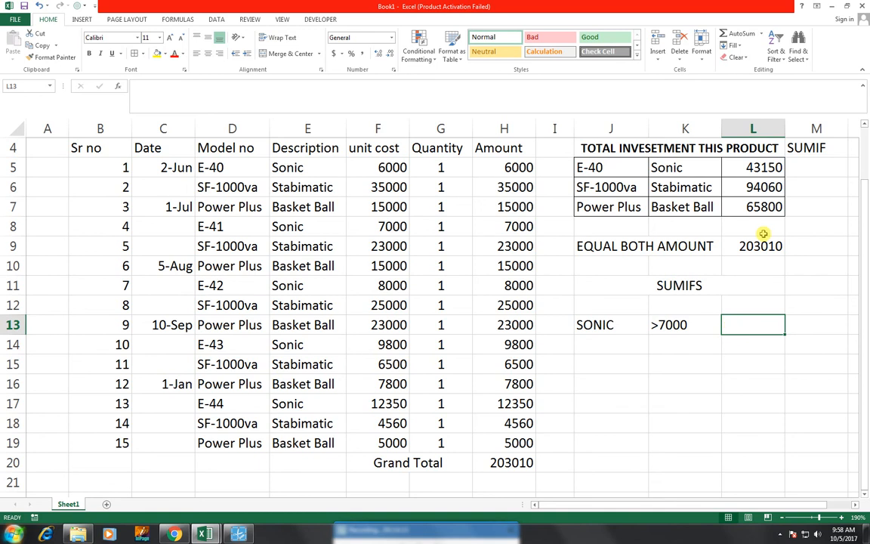
text(=)
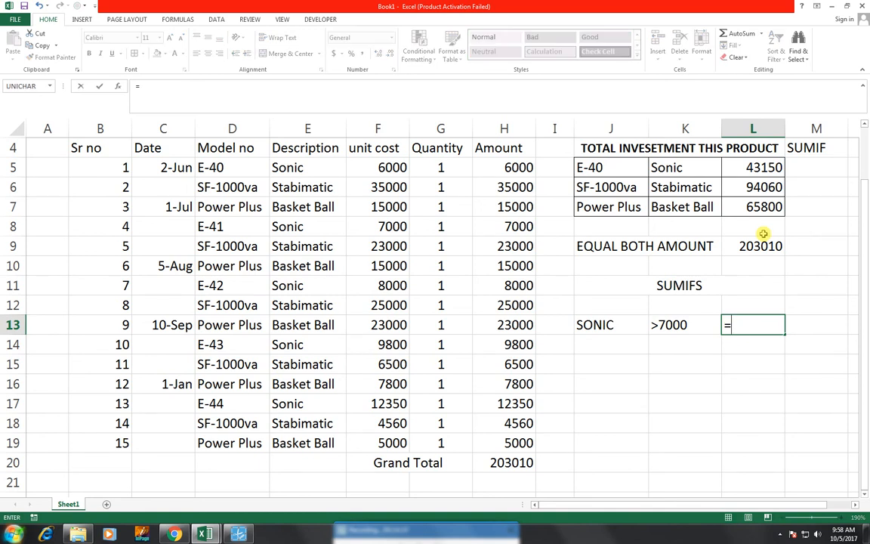
text(SUMIFS)
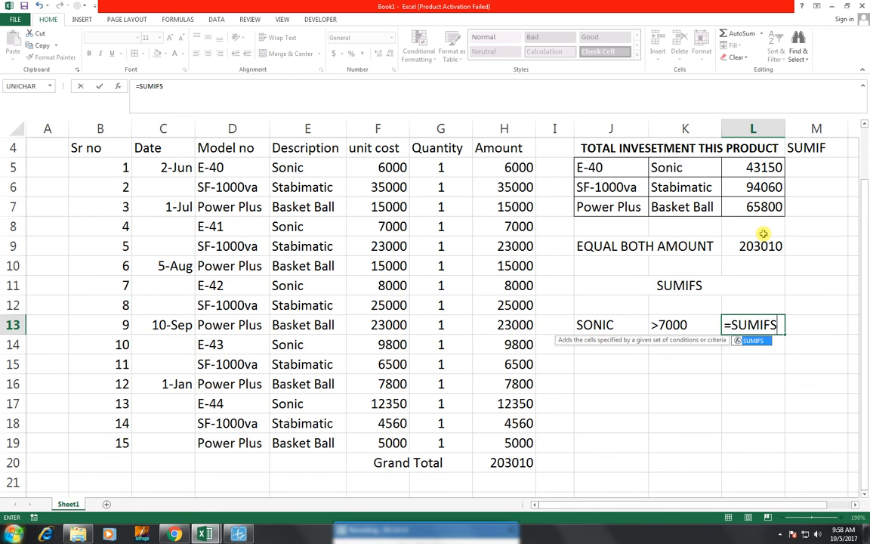
text(()
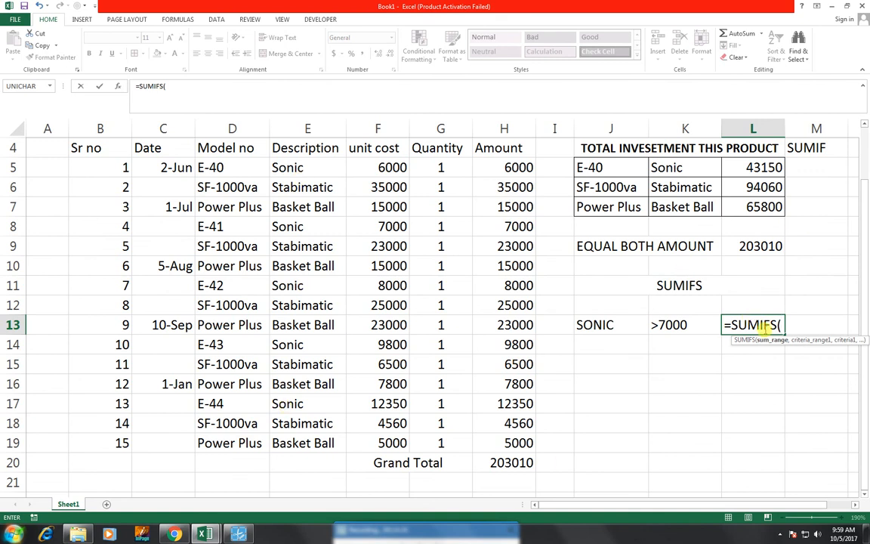
click(480, 162)
drag(497, 304, 501, 441)
text(,)
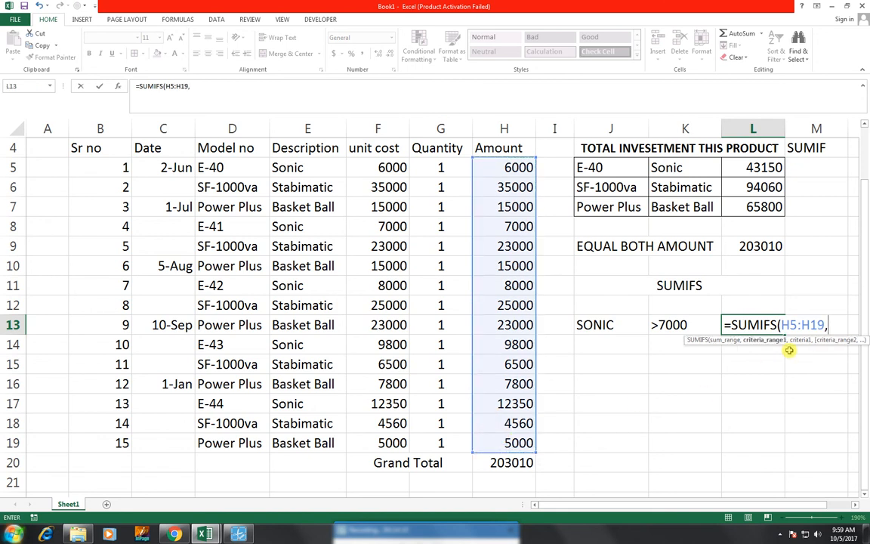
drag(297, 167, 315, 443)
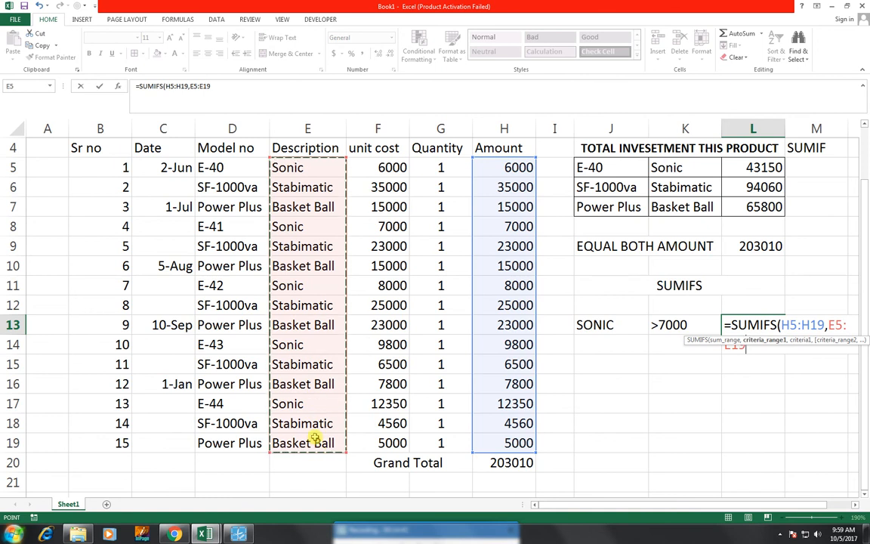
text(,)
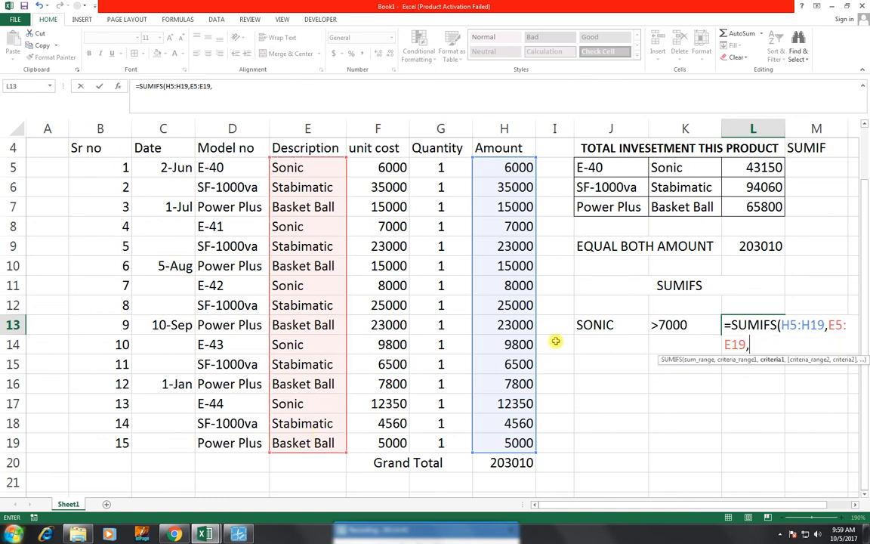
click(594, 325)
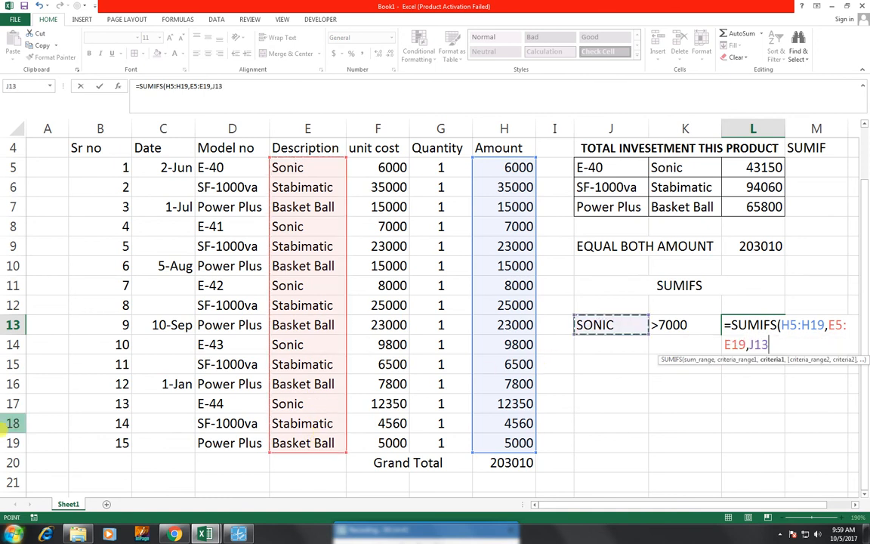
- Complete the SUMIFS formula in L13 with second criteria range H5:H19 and criterion K13
text(,)
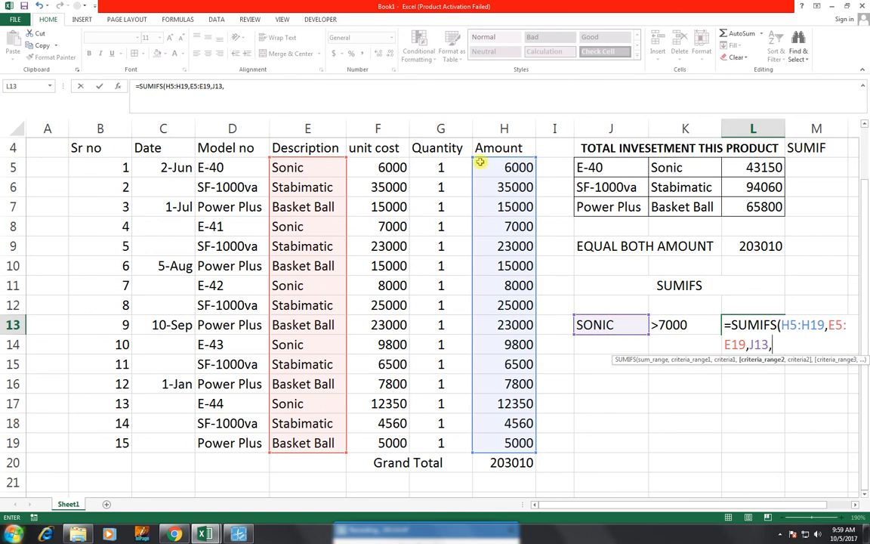
drag(480, 163, 482, 449)
text(,)
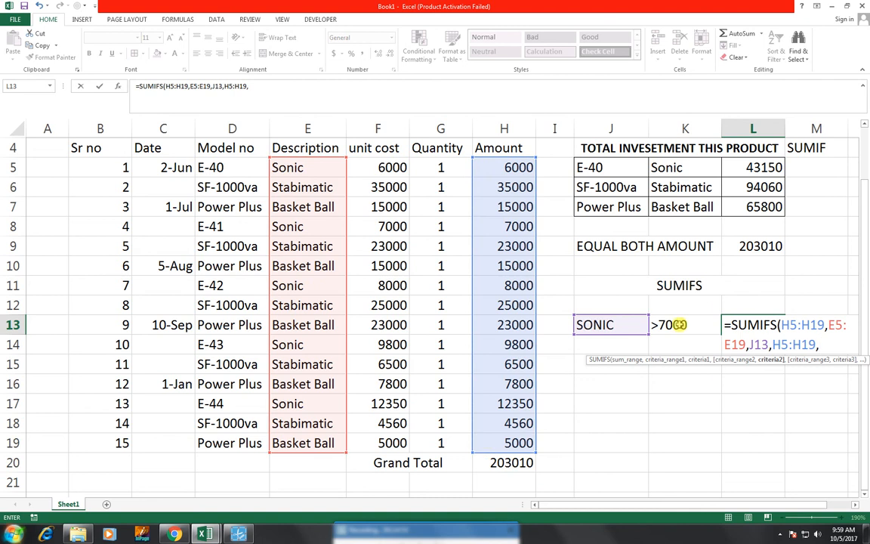
key(Left)
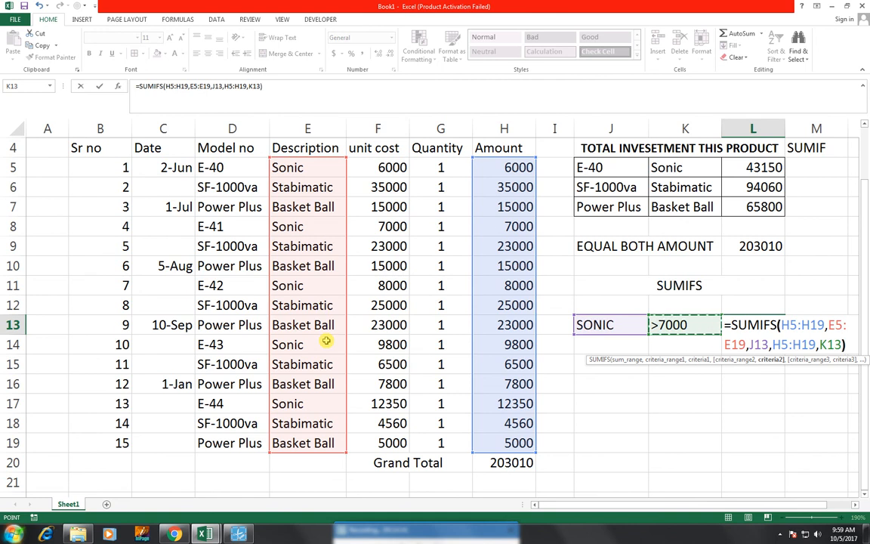
text())
key(Return)
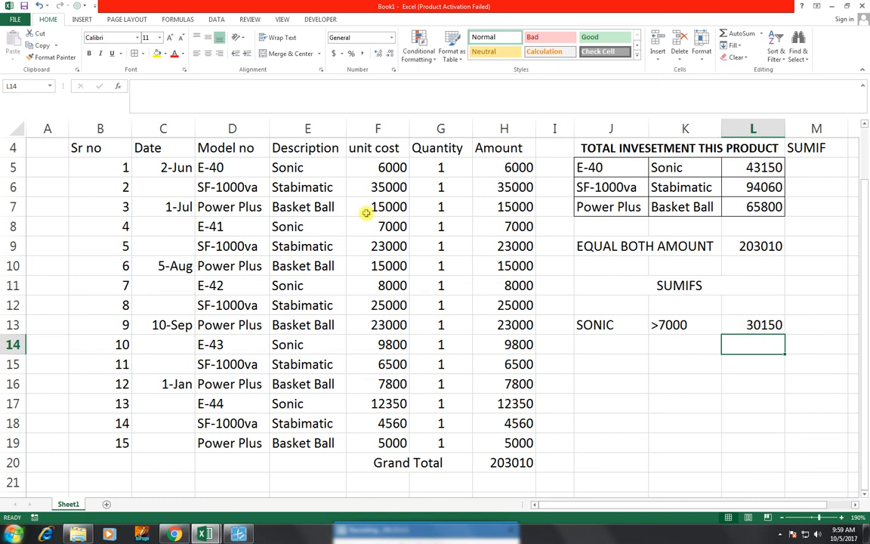
- Check the SUMIFS total by adding H11, H14 and H17 in K15, and clear that cell again
click(293, 287)
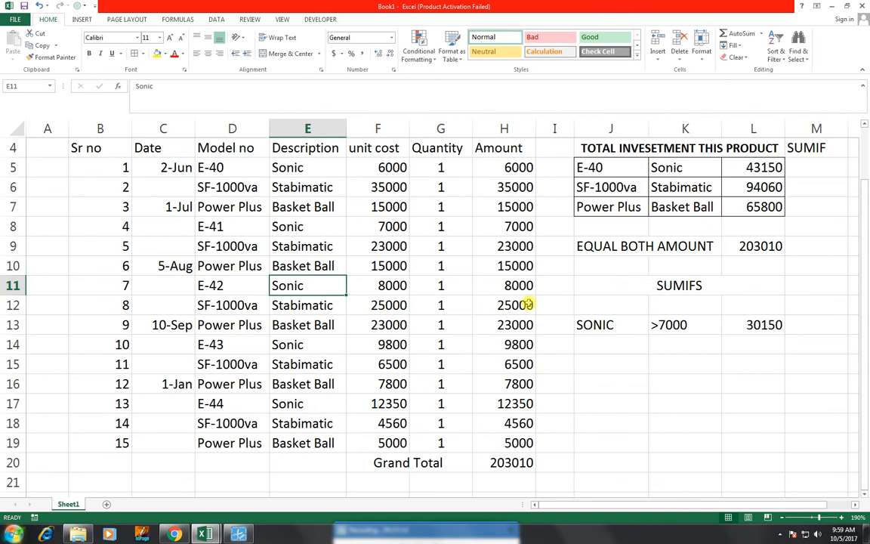
click(676, 364)
text(=)
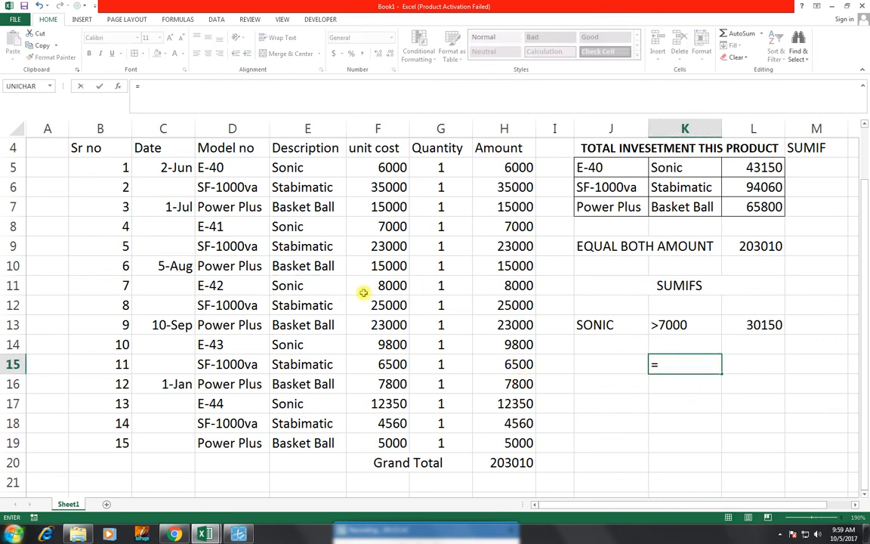
click(499, 286)
text(+)
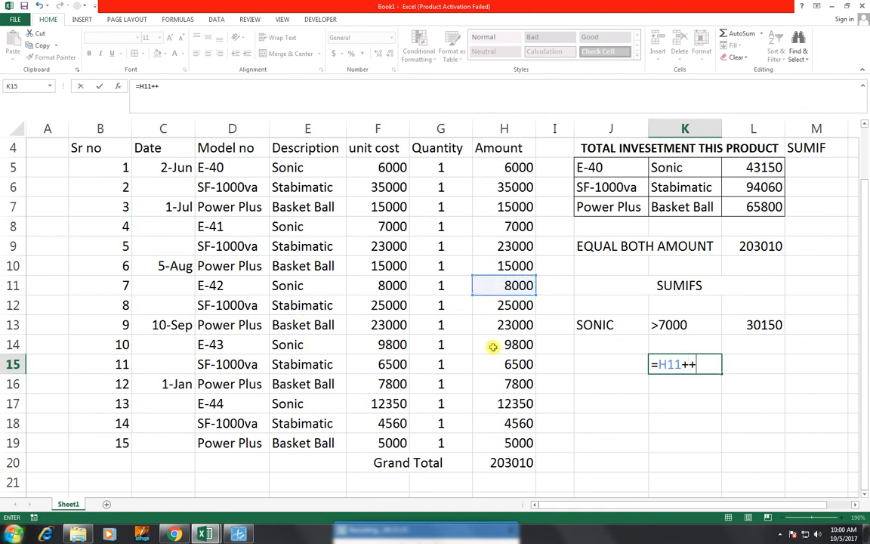
click(492, 345)
text(+)
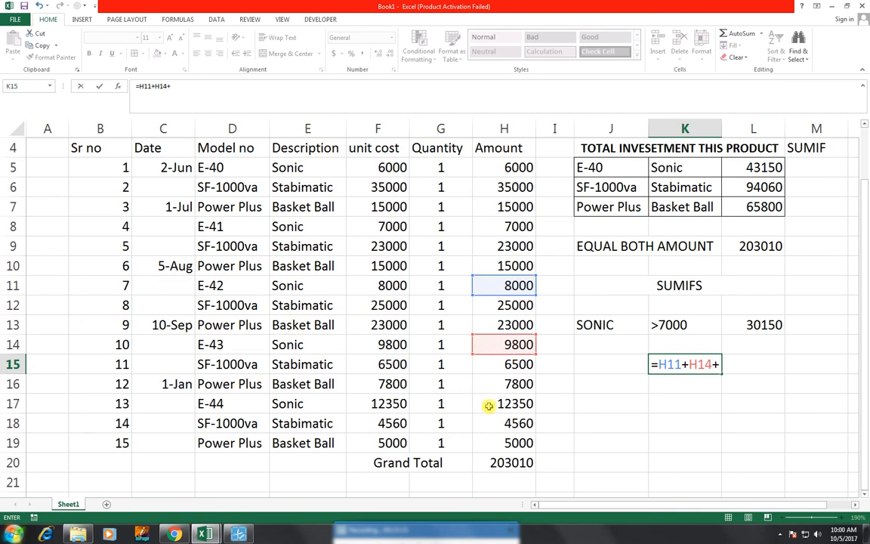
click(488, 405)
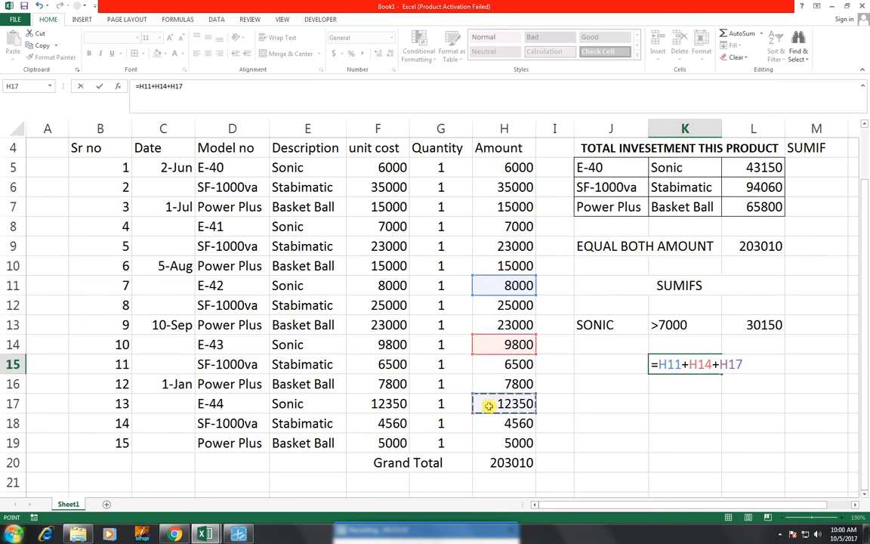
key(Return)
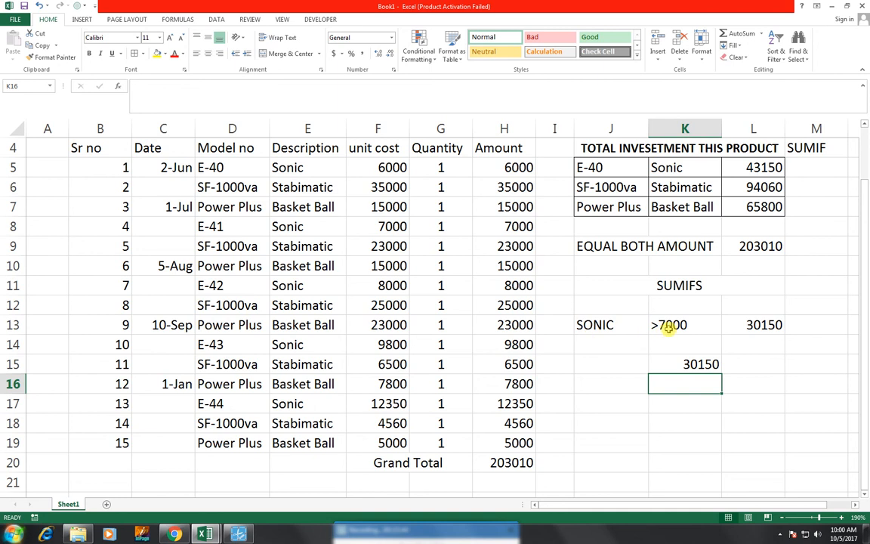
click(690, 364)
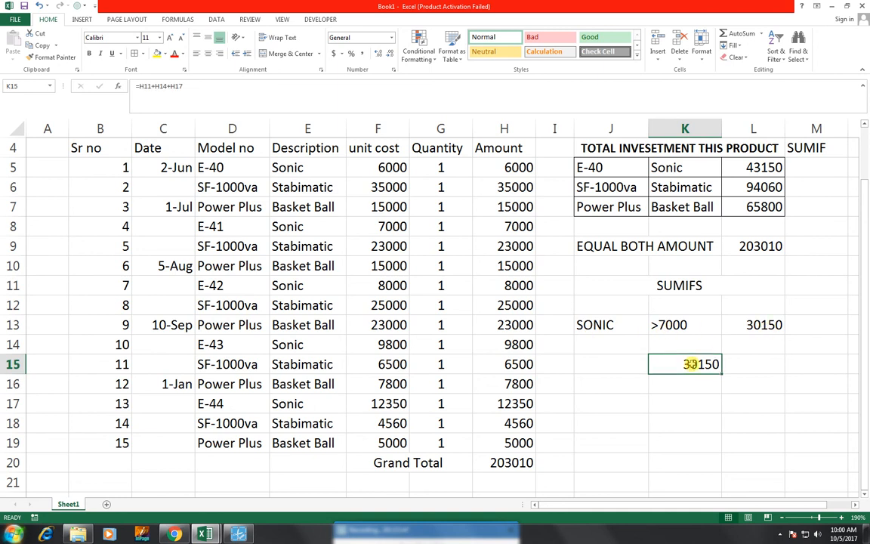
key(Delete)
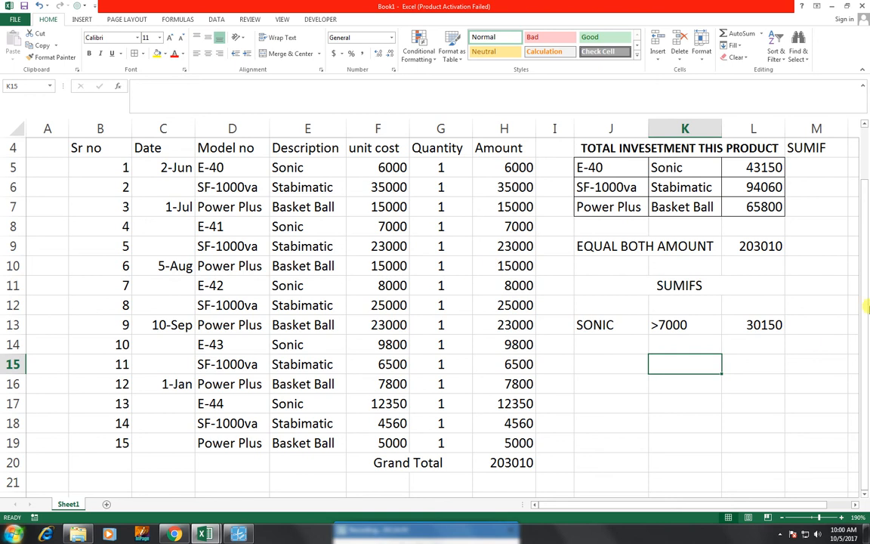
- Apply the comma number style to the unit costs in F5:F19 and the amounts in H5:H19
drag(863, 306, 864, 291)
drag(375, 186, 384, 463)
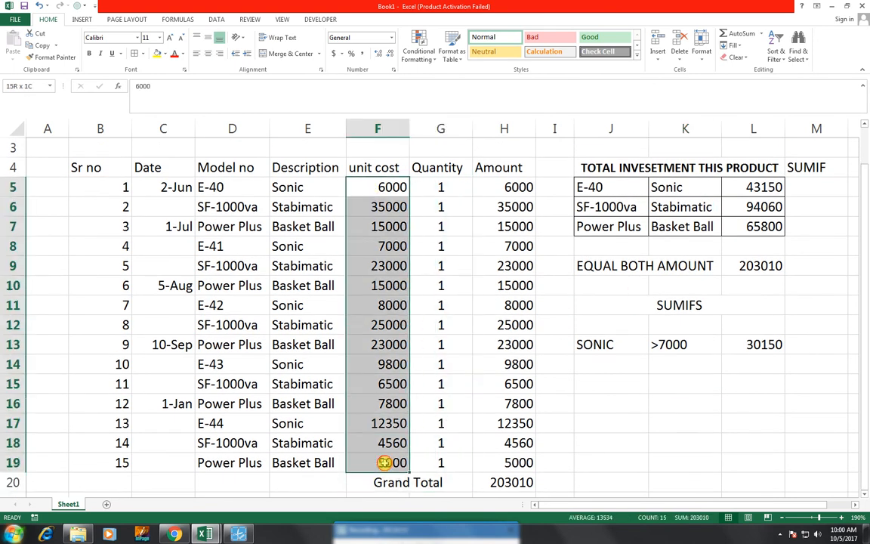
click(364, 55)
drag(503, 167, 514, 462)
drag(502, 187, 517, 467)
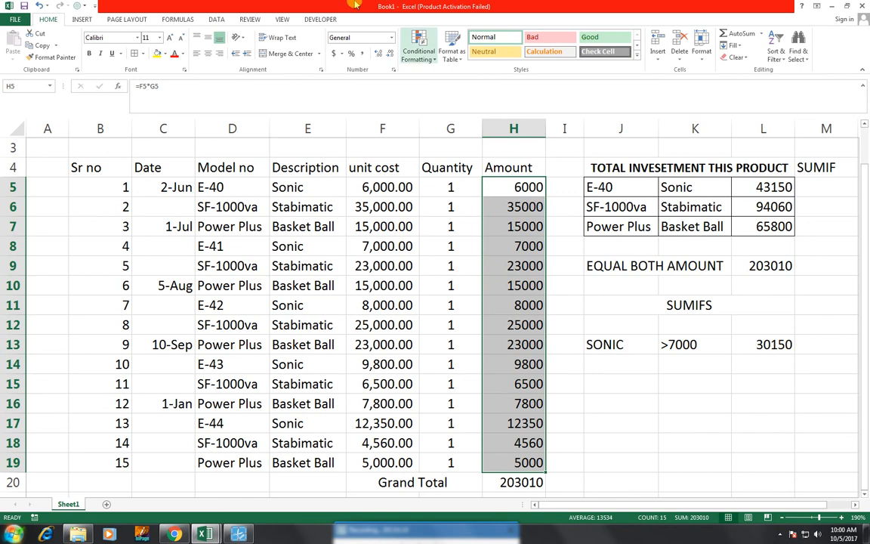
click(363, 54)
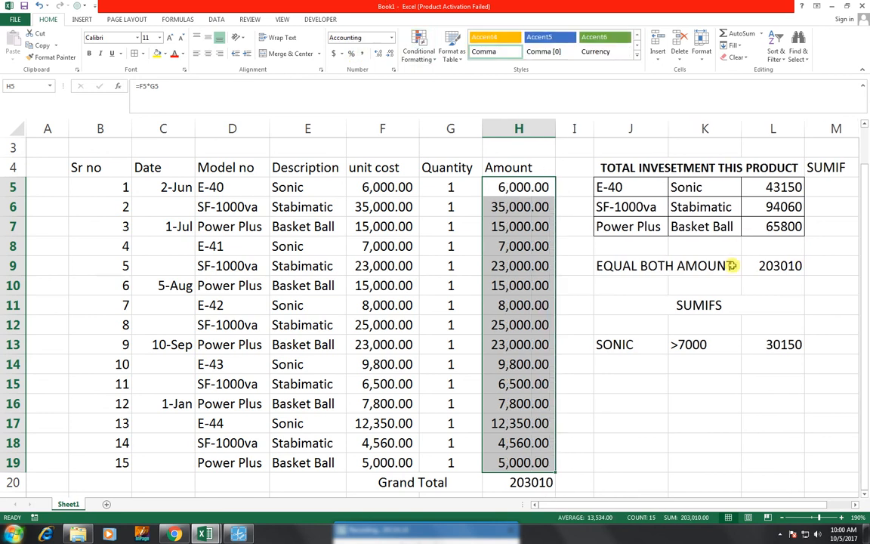
- Fit column B to the width of its contents and narrow the empty column A
click(598, 266)
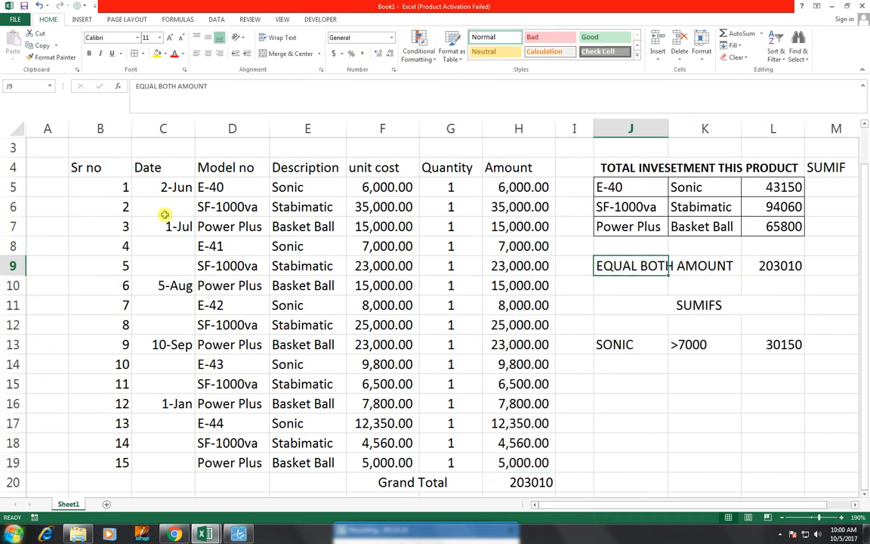
double_click(132, 121)
scroll(204, 208, up, 1)
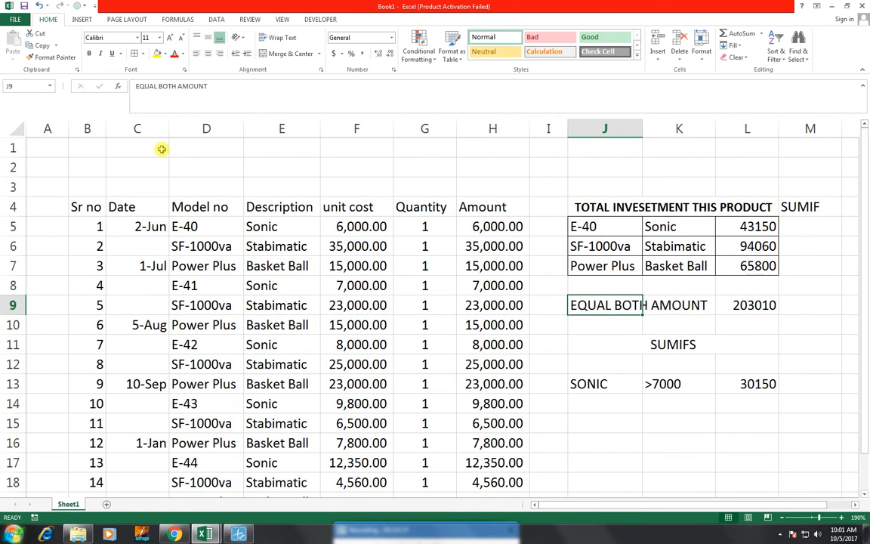
drag(68, 128, 786, 169)
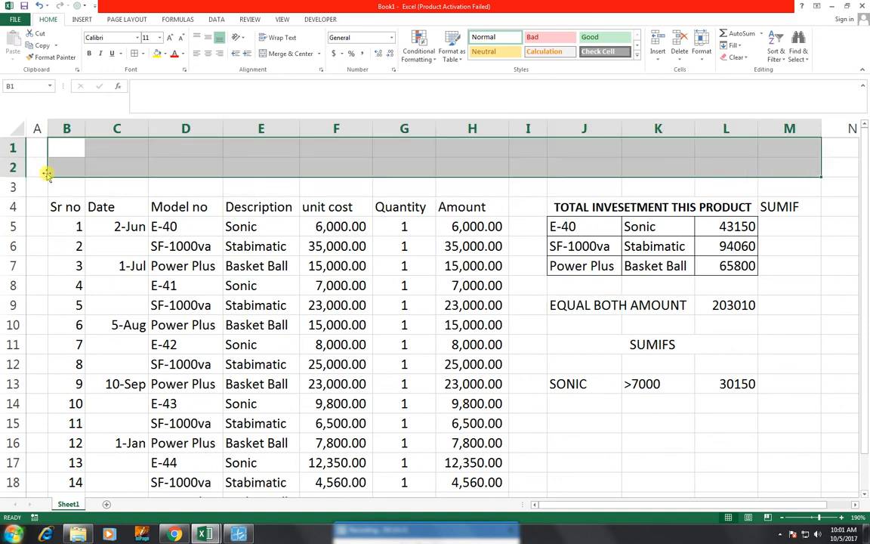
- Insert a blank row at row 2 and merge and center B1:M3 above the tables
click(6, 168)
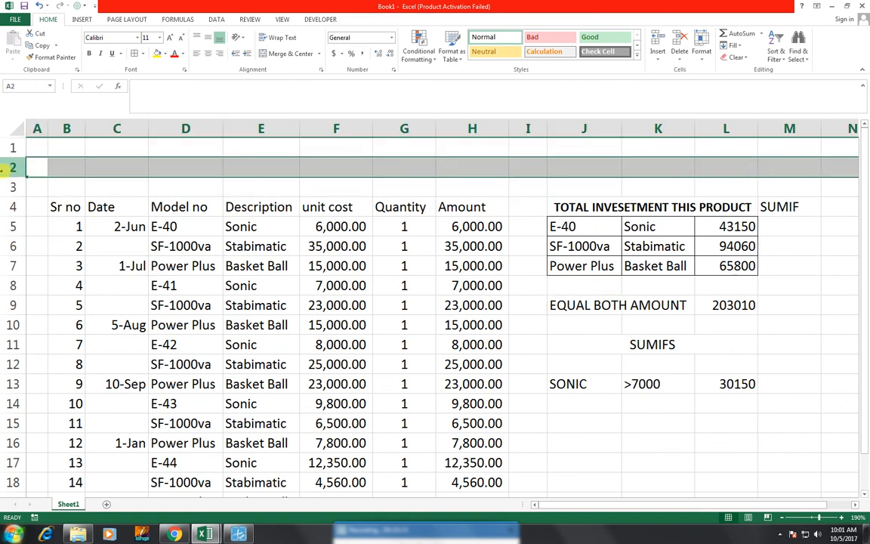
key(ctrl+plus)
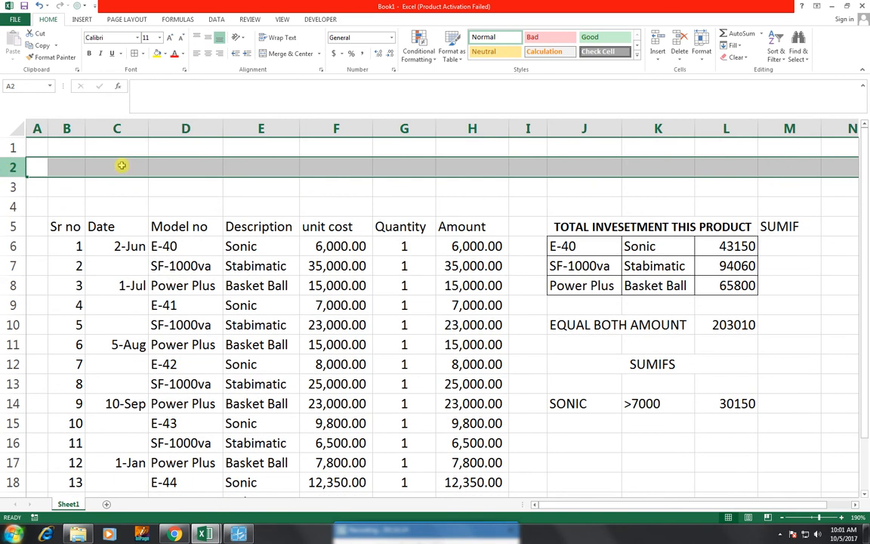
drag(65, 147, 798, 179)
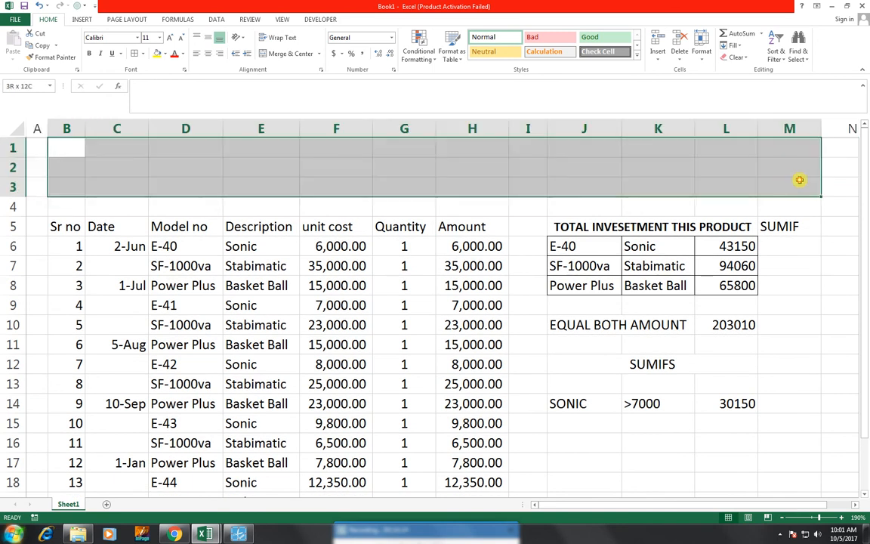
click(285, 54)
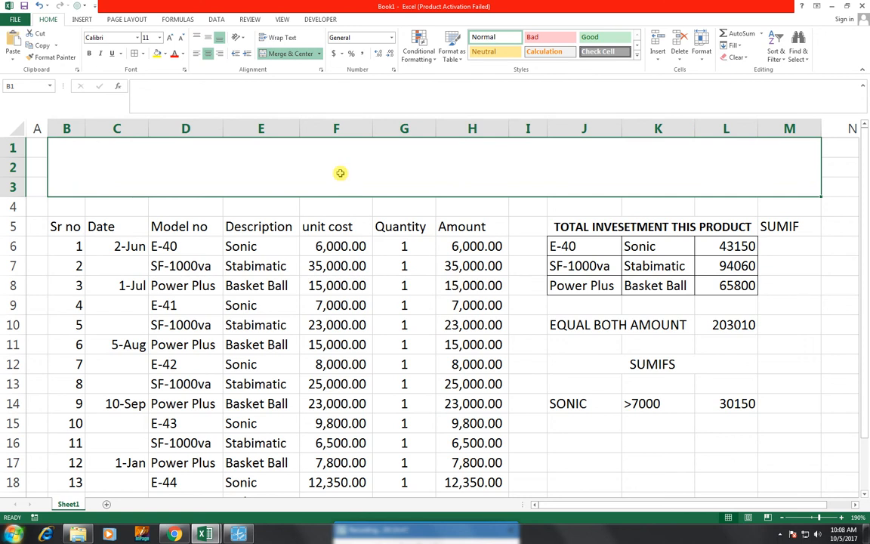
- Enter the title CALCULATE STOCK in the merged block above the tables
text(CLA)
key(BackSpace)
key(BackSpace)
text(ALCULATE )
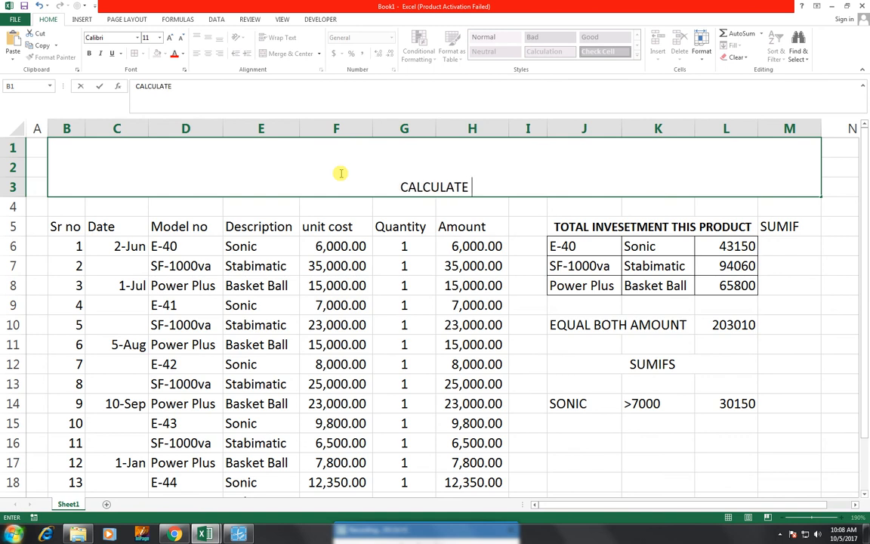
text(STOCK)
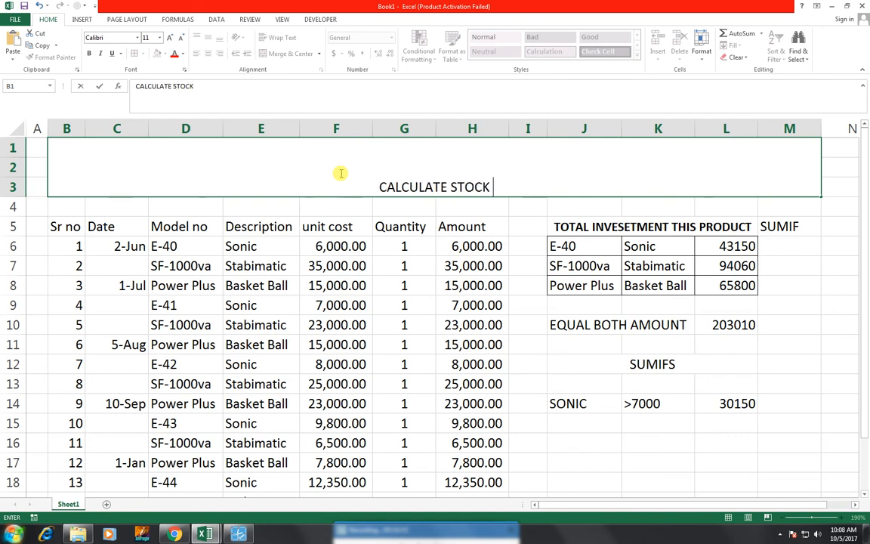
click(478, 207)
- Center the CALCULATE STOCK title vertically in its merged cell and enlarge its font to size 48
click(456, 187)
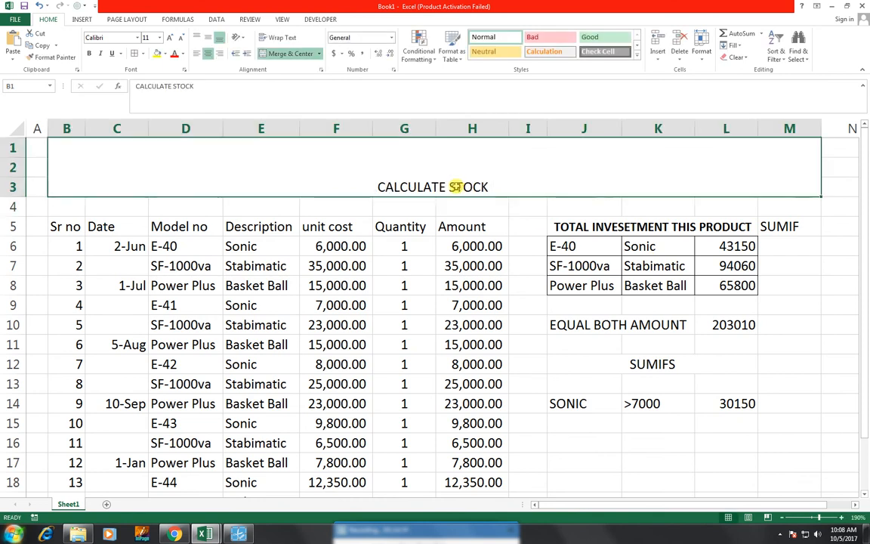
click(207, 38)
click(170, 38)
click(170, 38)
click(170, 38)
click(170, 39)
click(170, 39)
click(171, 39)
click(170, 40)
click(171, 39)
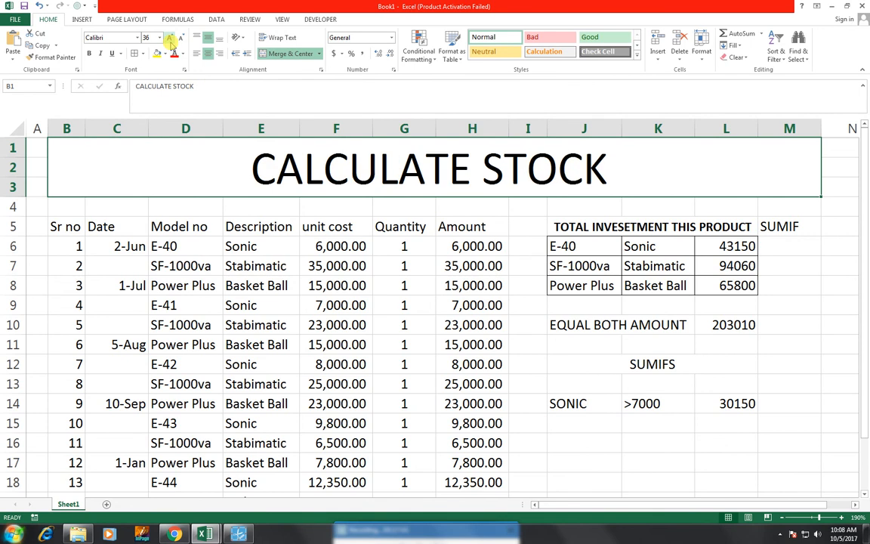
click(170, 40)
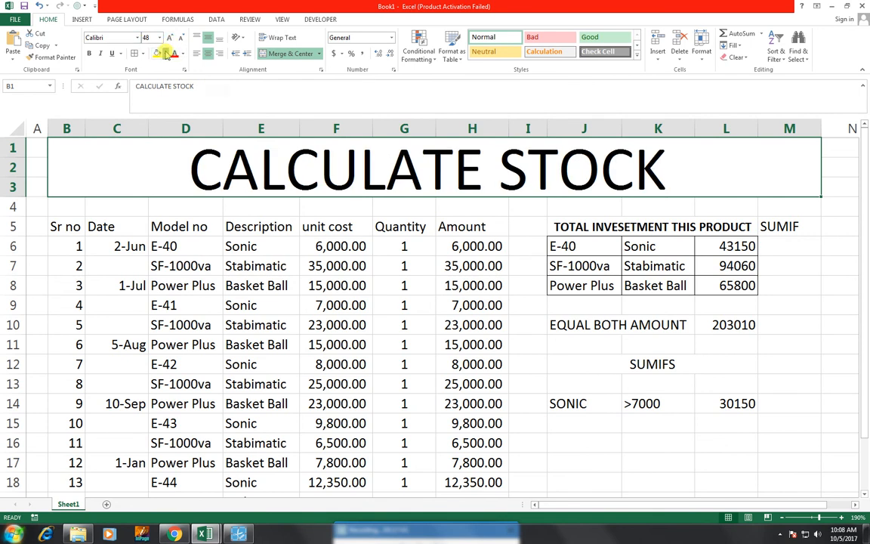
- Give the merged CALCULATE STOCK title a dark blue fill, white text and the Arial font
click(165, 55)
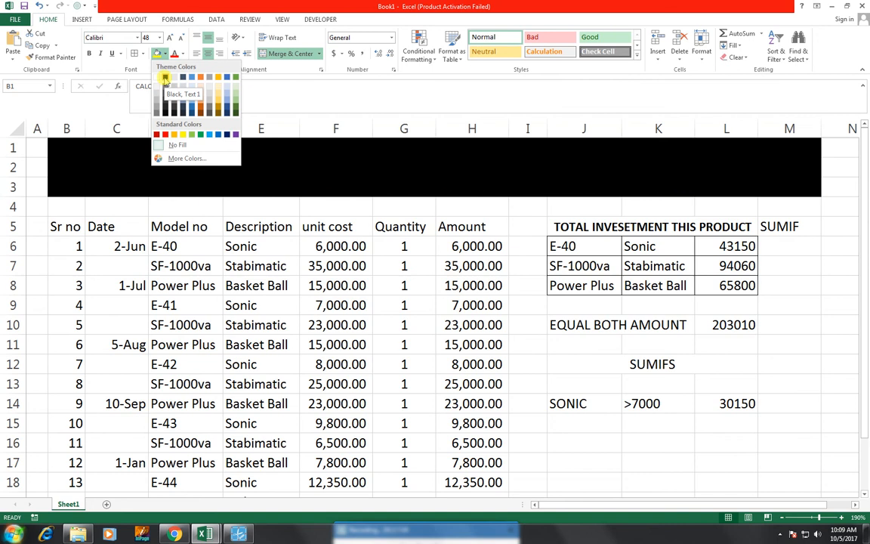
click(226, 134)
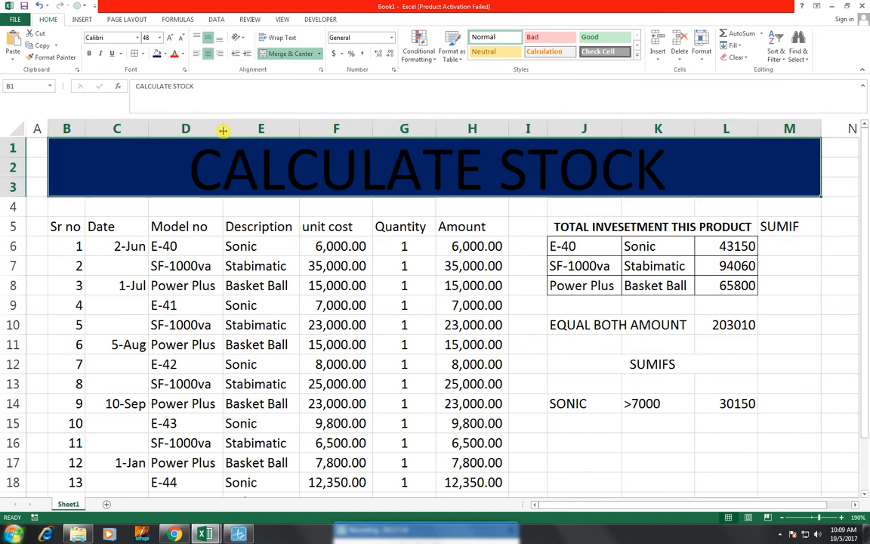
click(183, 55)
click(175, 88)
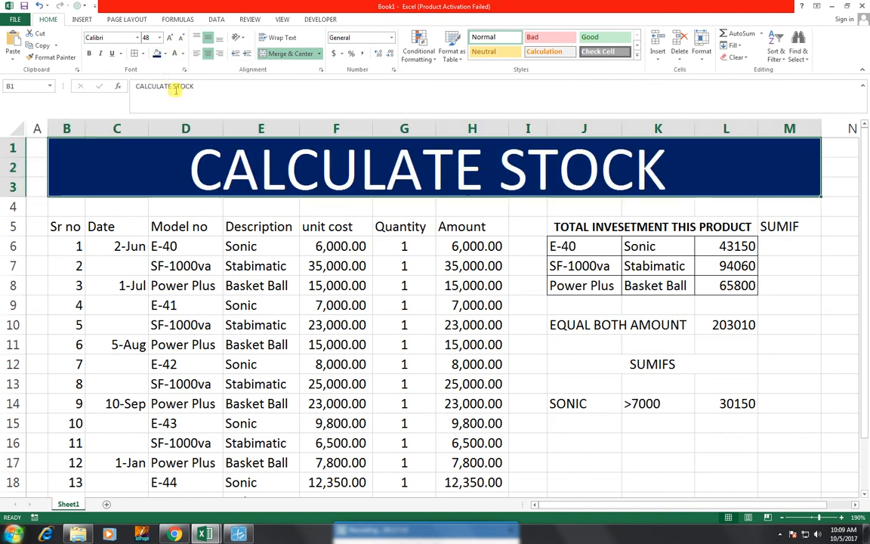
click(138, 37)
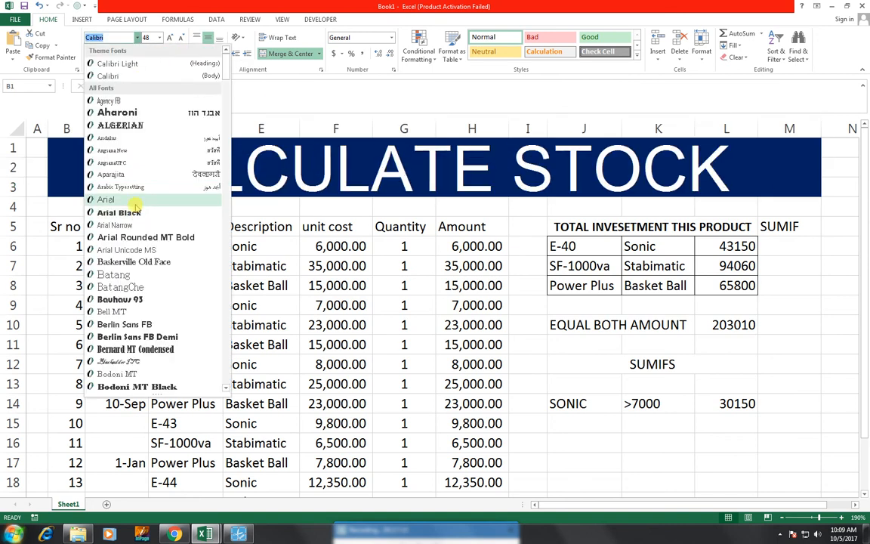
click(134, 201)
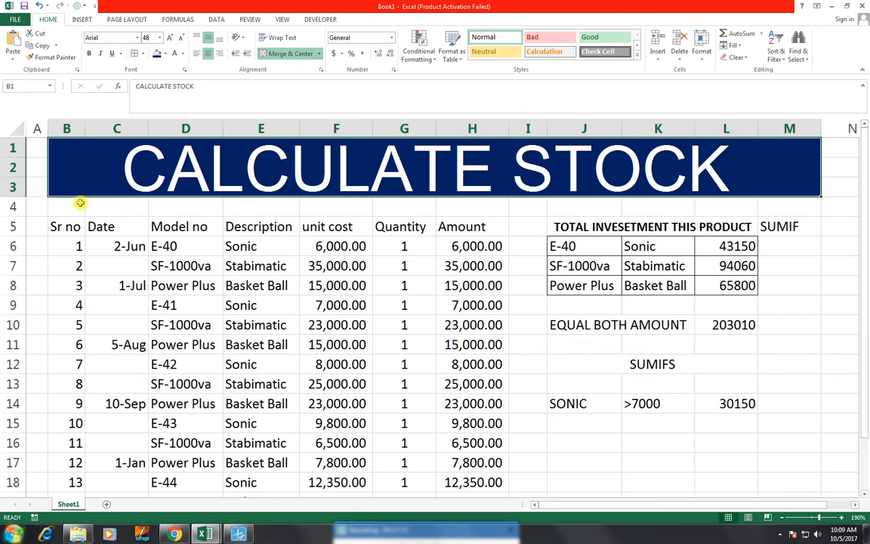
- Insert a row at row 2 within the title block and extend the merged, centered title to A1:N4
click(17, 167)
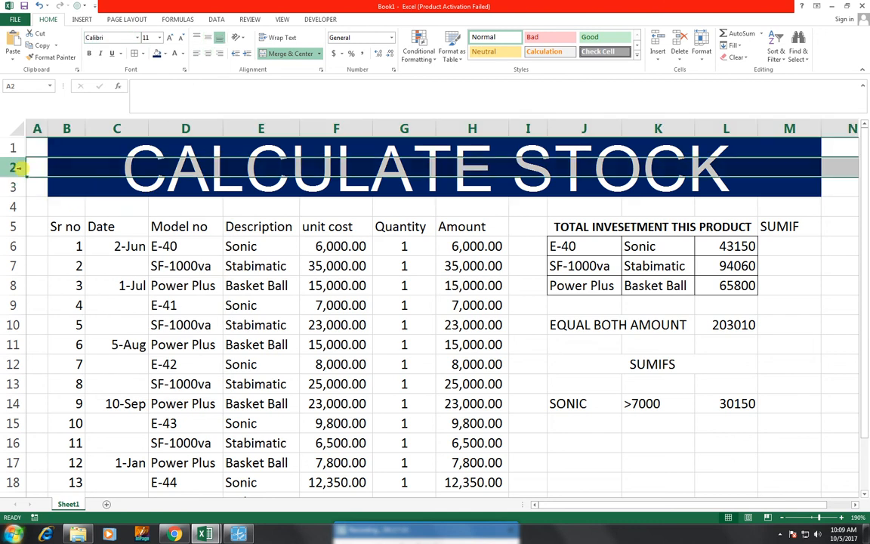
key(ctrl+plus)
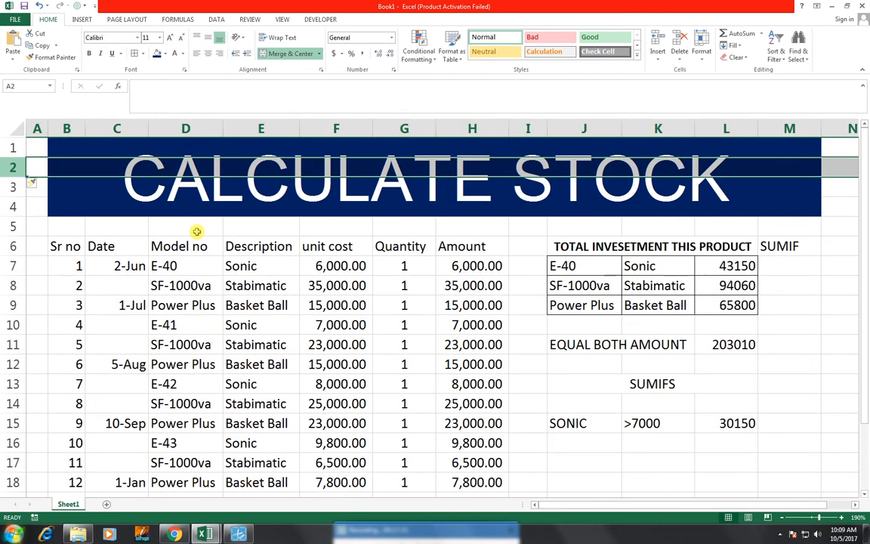
click(75, 178)
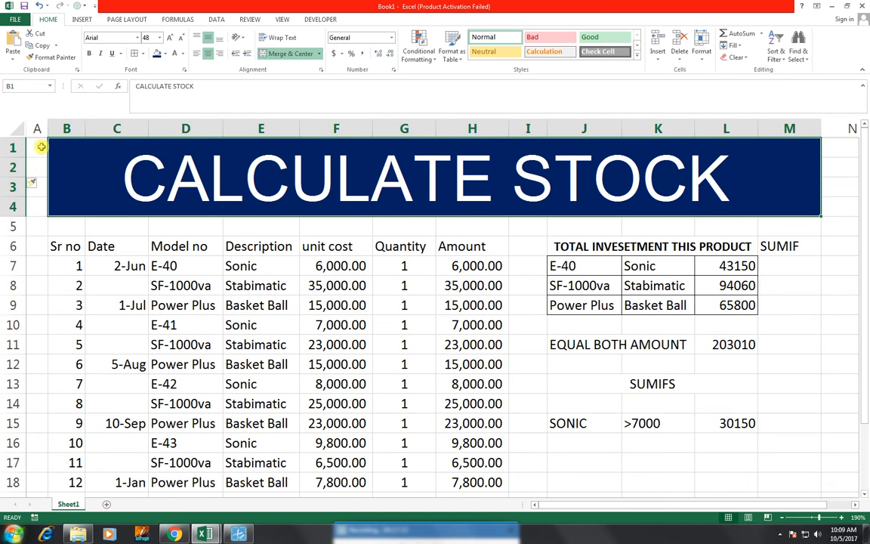
drag(41, 144, 839, 195)
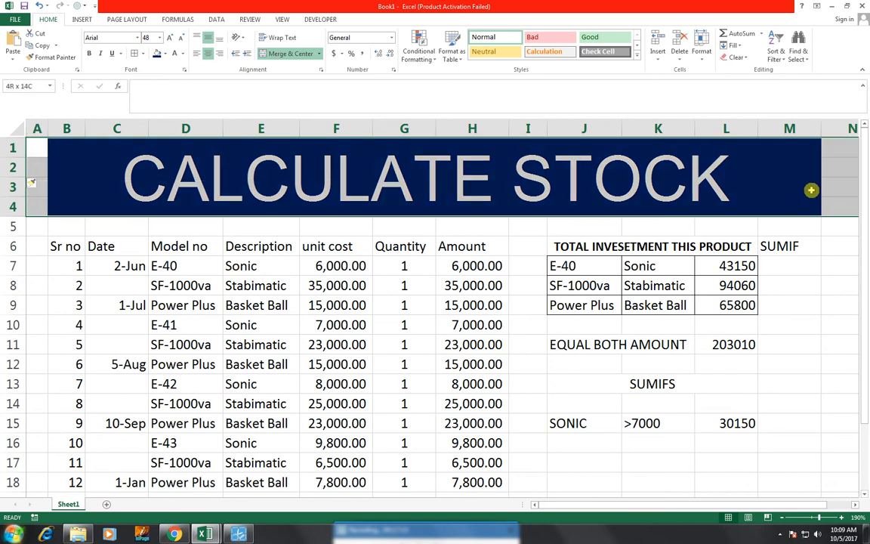
click(286, 56)
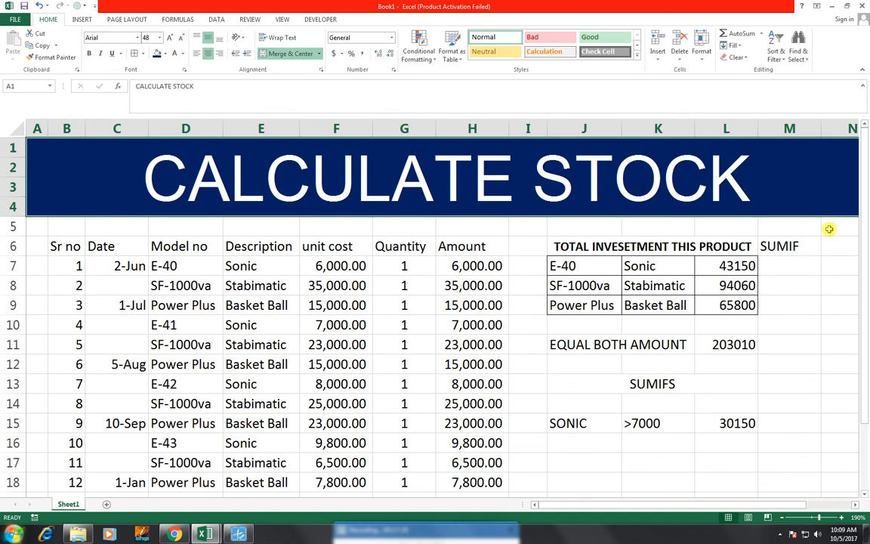
- Merge and center A5:N5 below the title and slightly reduce the height of row 5
drag(35, 231, 822, 229)
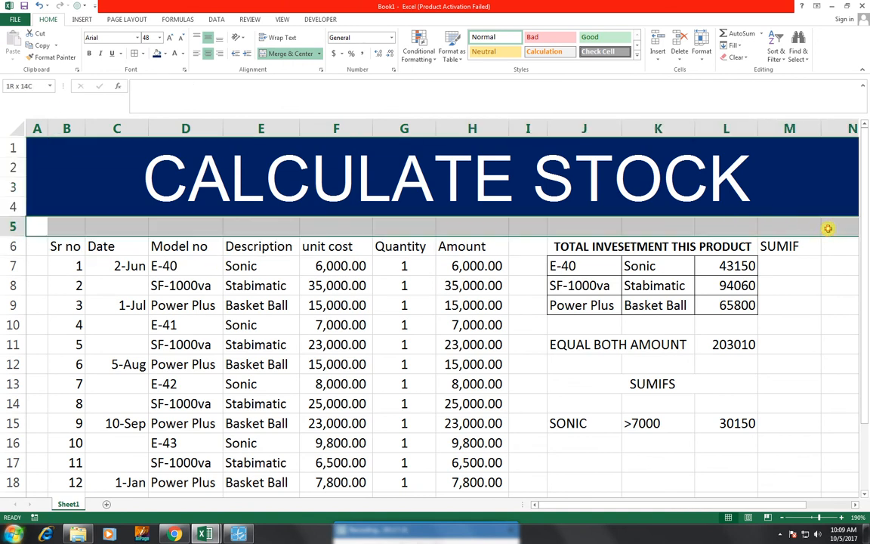
click(281, 54)
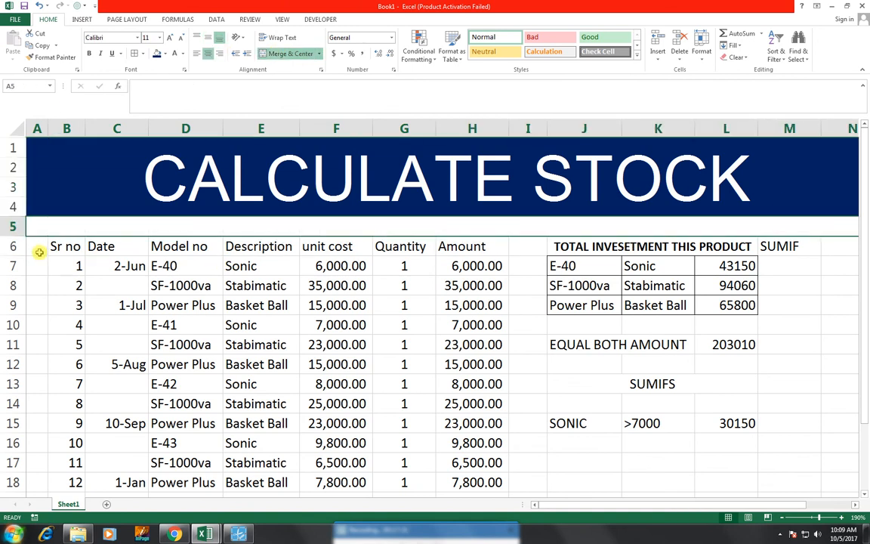
drag(13, 236, 15, 232)
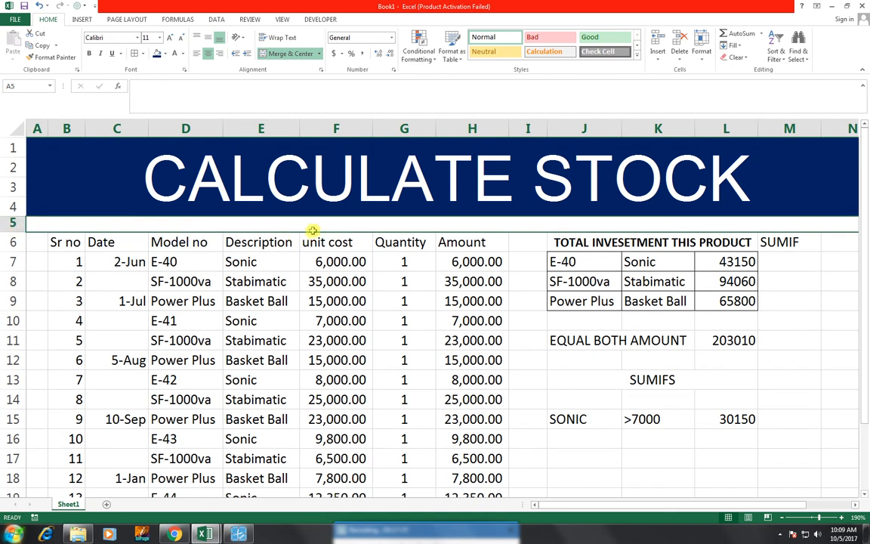
- Enter STECH & COMPANY in the merged row 5 below the title
text(S)
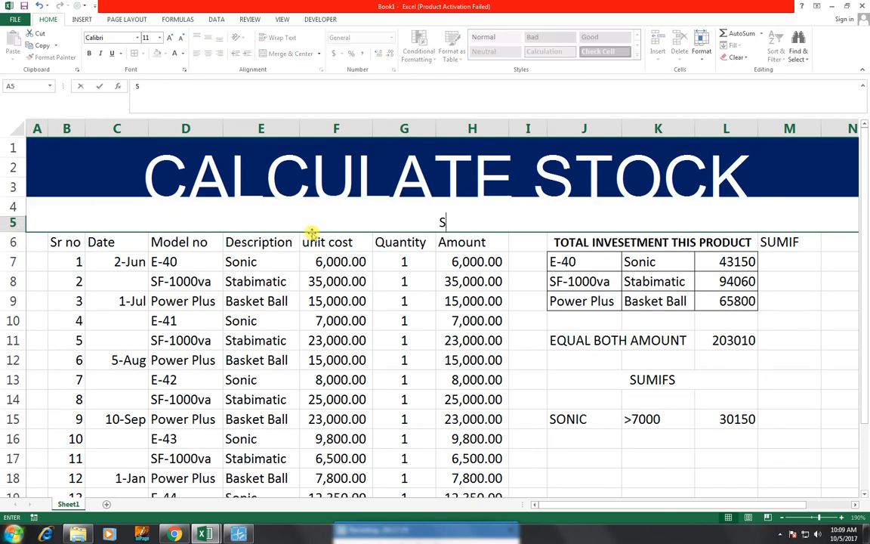
text(TECH)
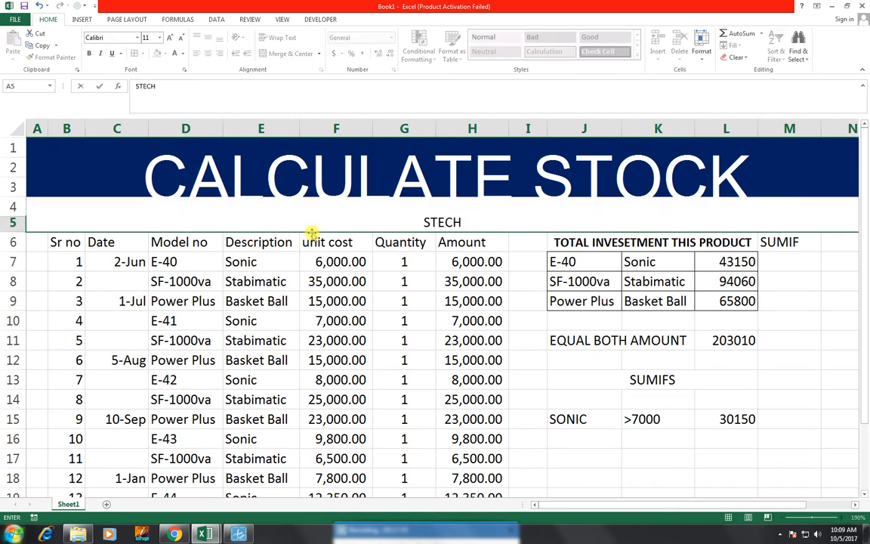
text( & cOMPANY)
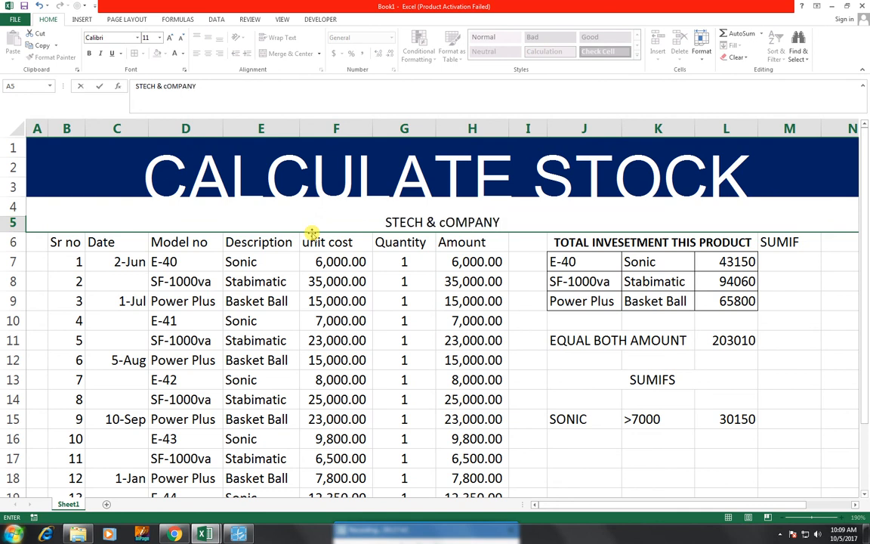
key(BackSpace)
key(BackSpace)
key(BackSpace)
key(BackSpace)
key(BackSpace)
key(BackSpace)
key(BackSpace)
text(COMPA)
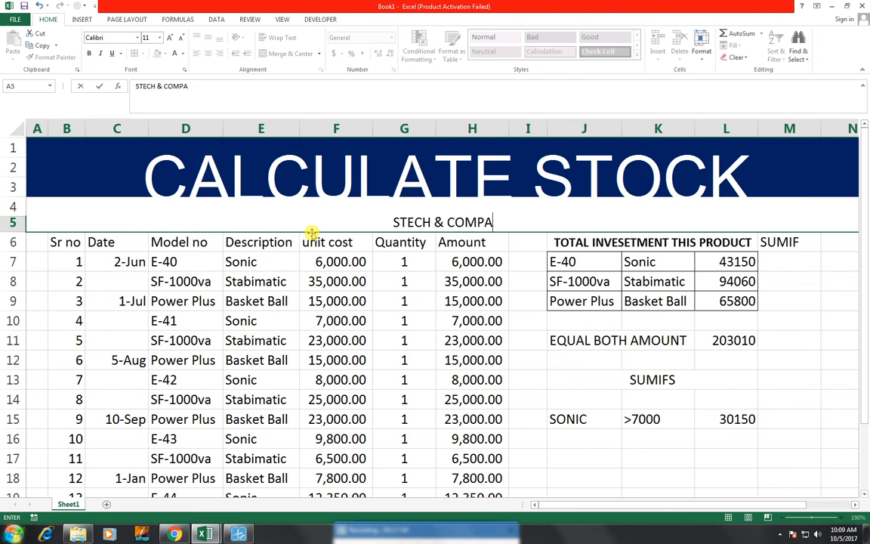
text(NY)
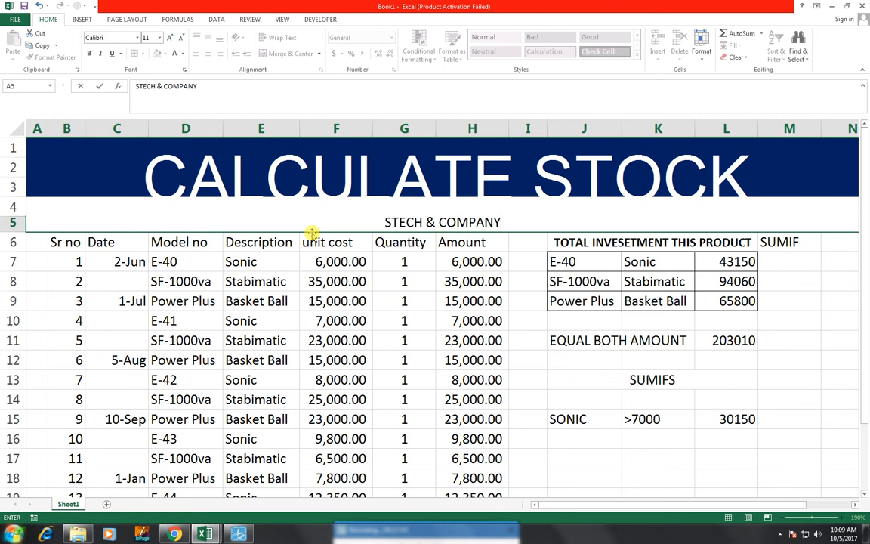
click(520, 288)
click(132, 225)
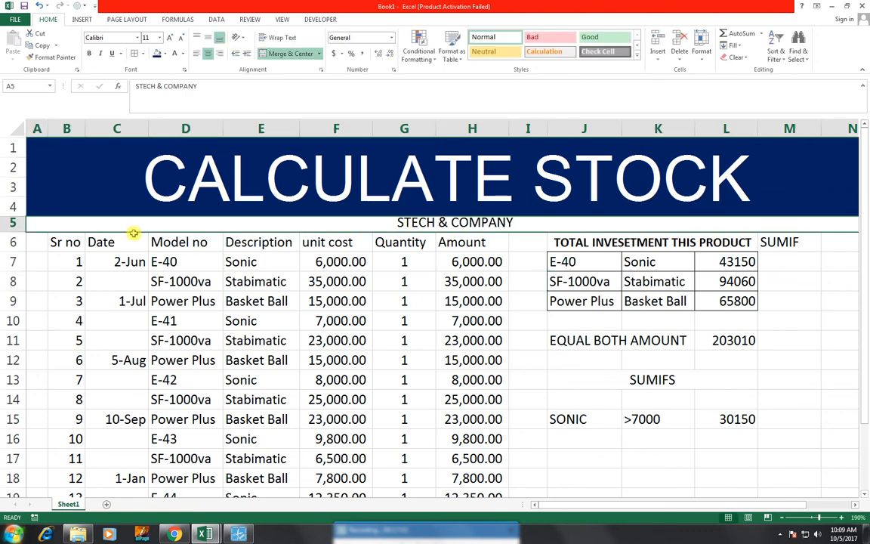
- Make row 5 slightly taller and give the STECH & COMPANY line a dark blue fill with yellow text
drag(19, 231, 19, 232)
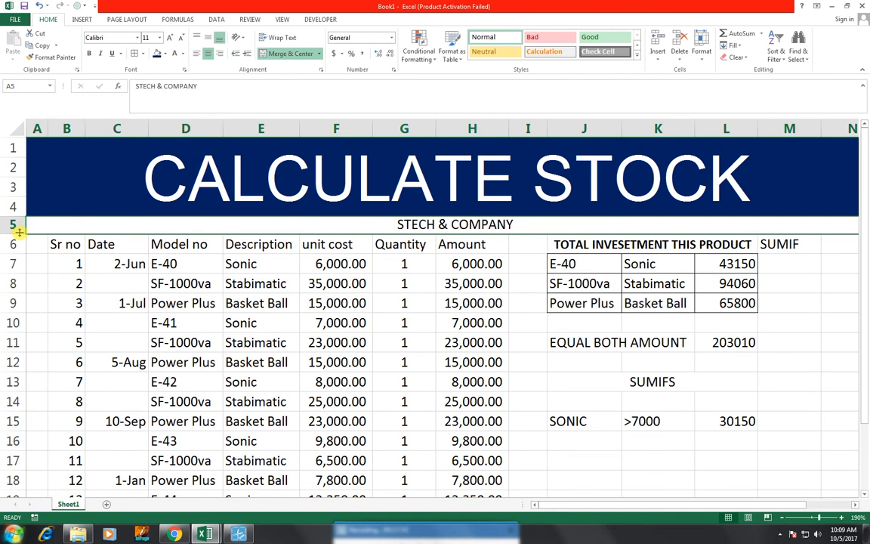
click(156, 54)
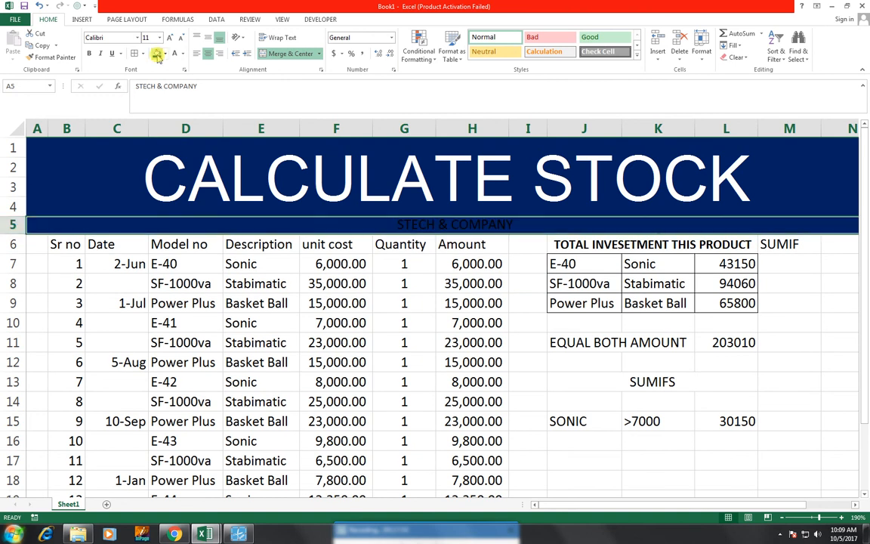
click(181, 54)
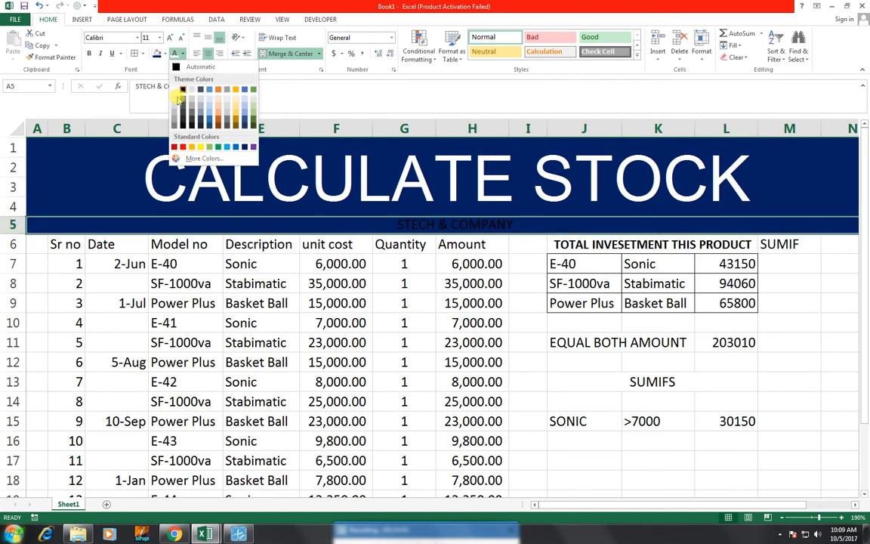
click(200, 147)
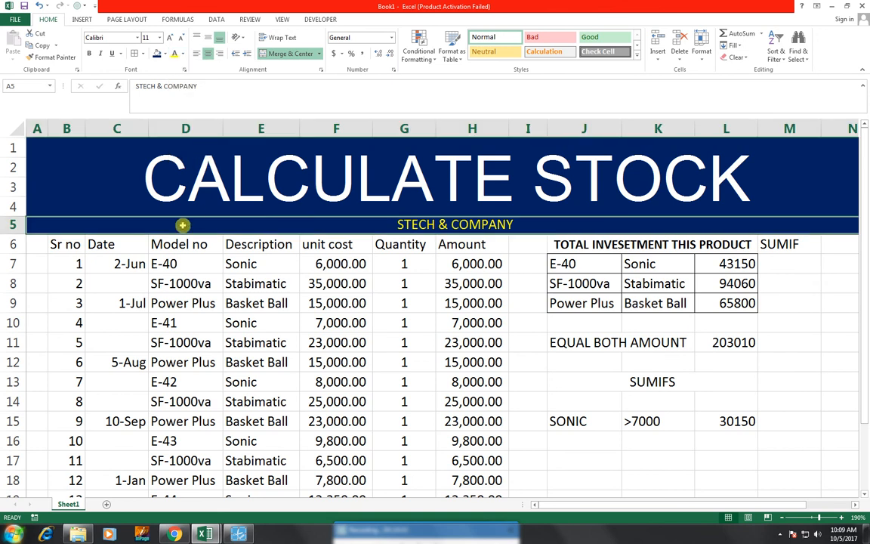
- Format the header row A6:N6 with a black fill and yellow text
drag(36, 243, 638, 252)
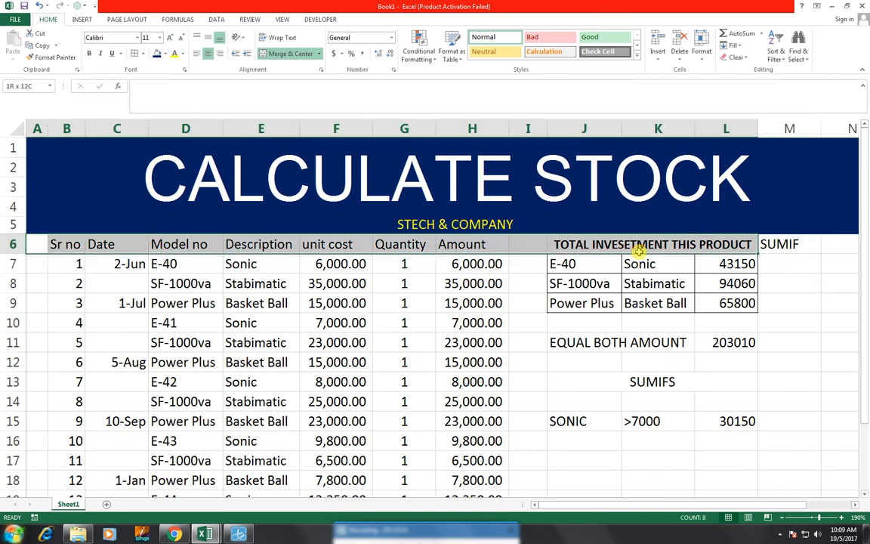
drag(757, 242, 829, 244)
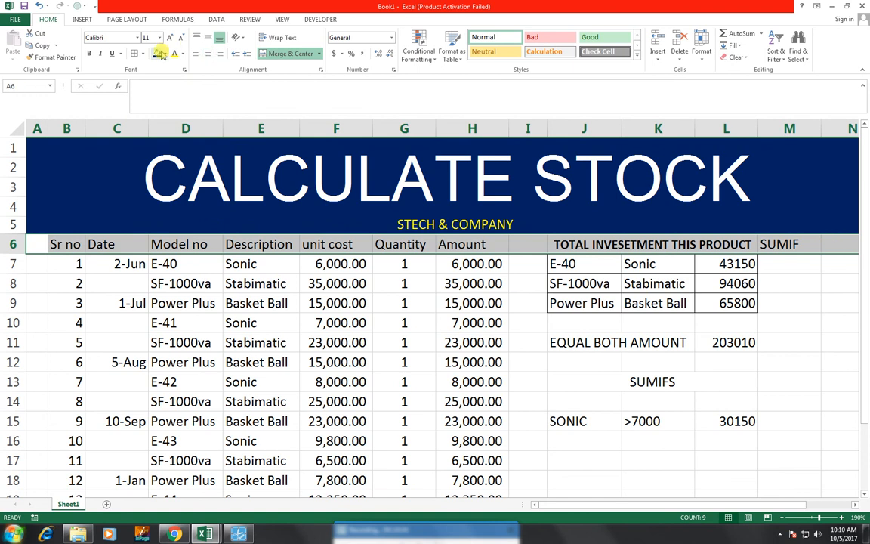
click(163, 56)
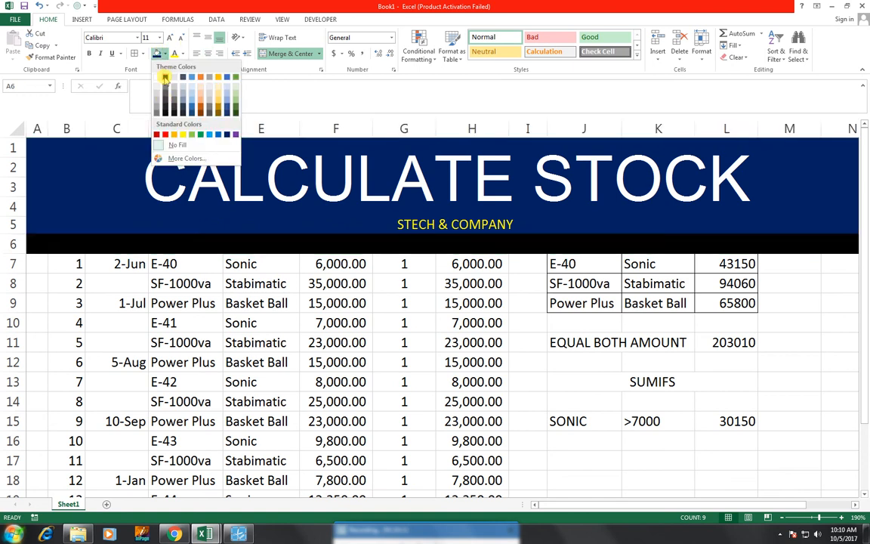
click(165, 79)
click(175, 54)
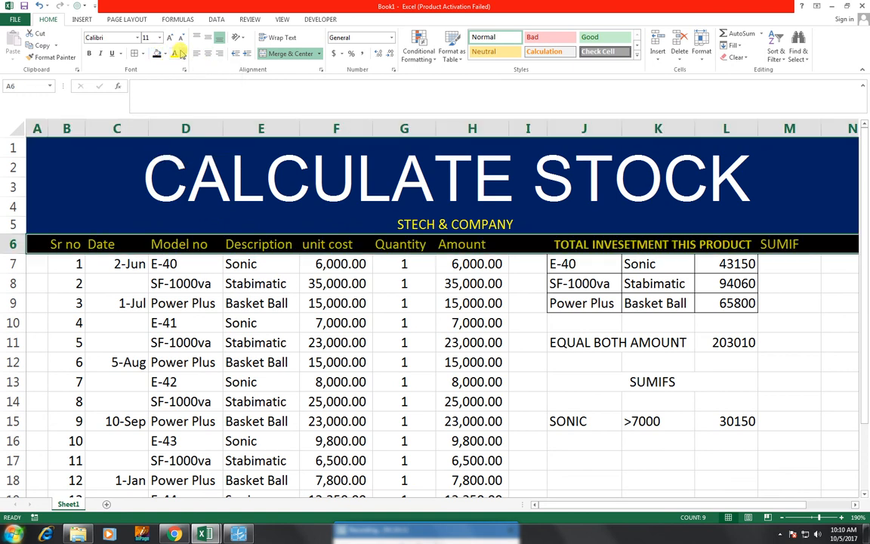
click(474, 363)
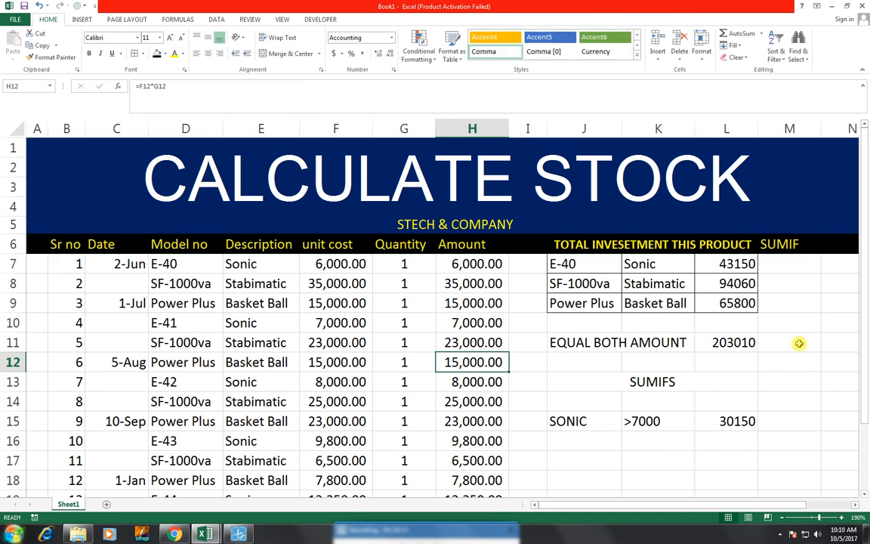
- Apply green gradient data bars to the three product totals in L7:L9
drag(714, 264, 715, 300)
click(715, 301)
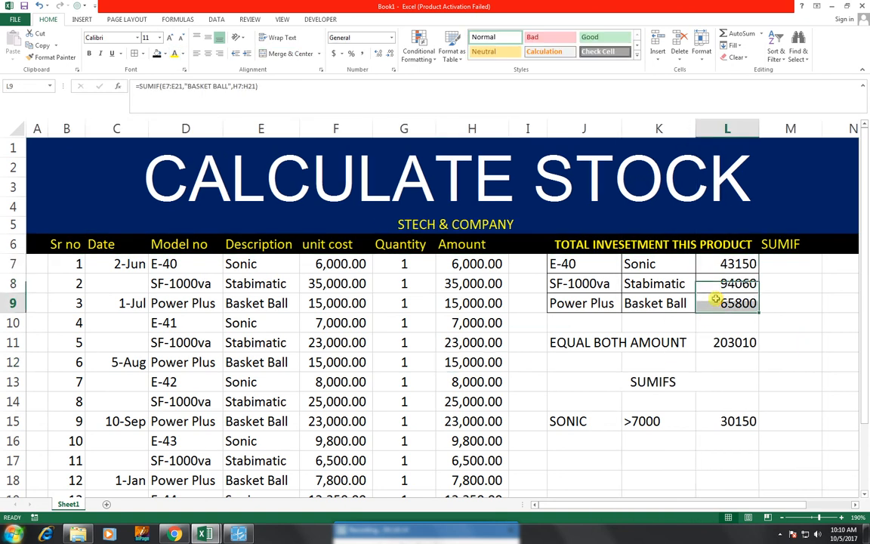
drag(709, 261, 711, 298)
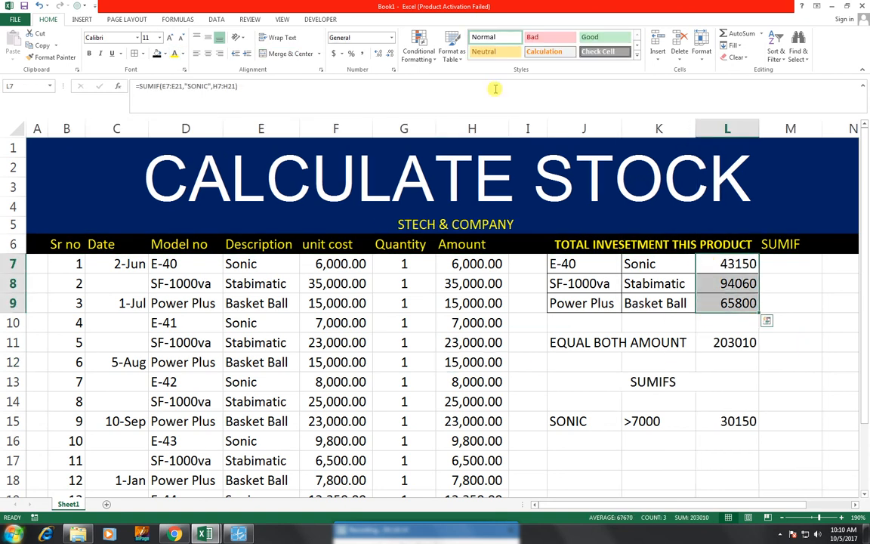
click(418, 49)
mouse_move(446, 83)
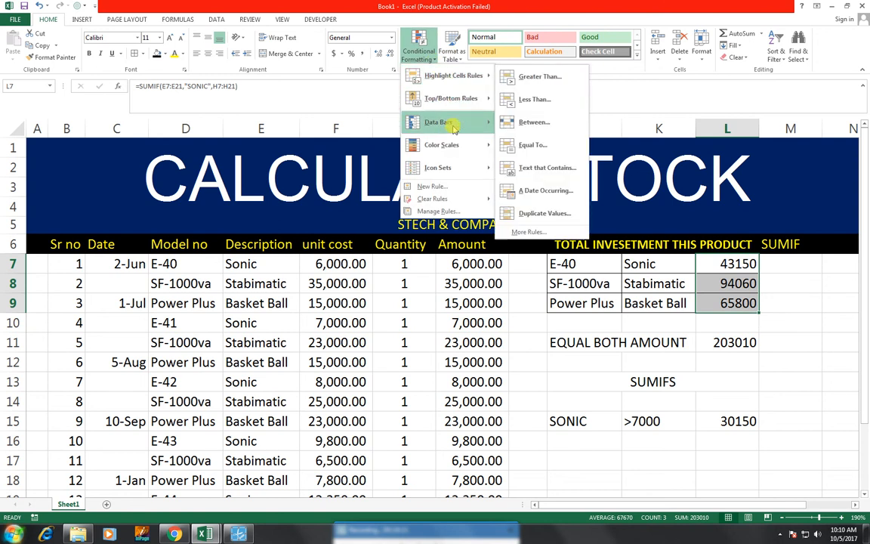
mouse_move(453, 122)
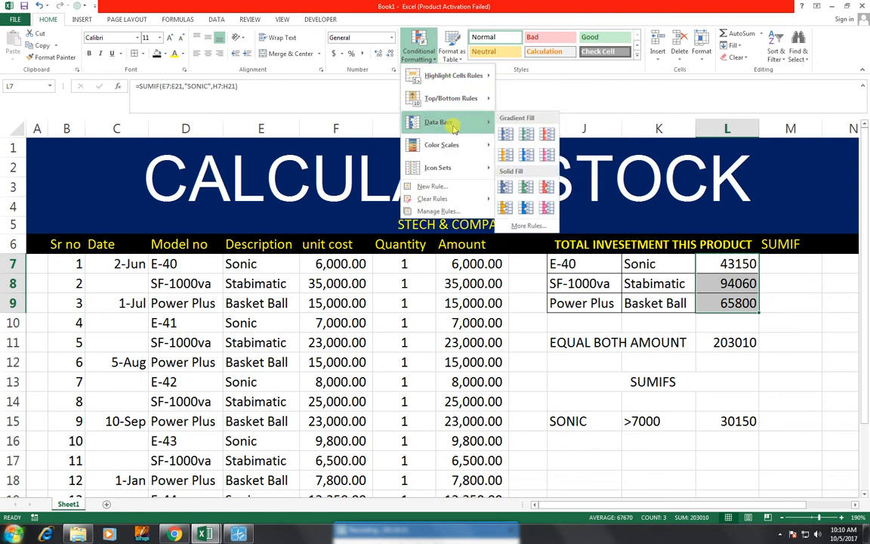
click(534, 136)
- Format the EQUAL BOTH AMOUNT row J11:L11 and the SONIC >7000 row J15:L15 with black fill and yellow text
drag(564, 344, 714, 344)
click(156, 54)
click(173, 56)
drag(557, 422, 717, 421)
click(156, 55)
click(173, 56)
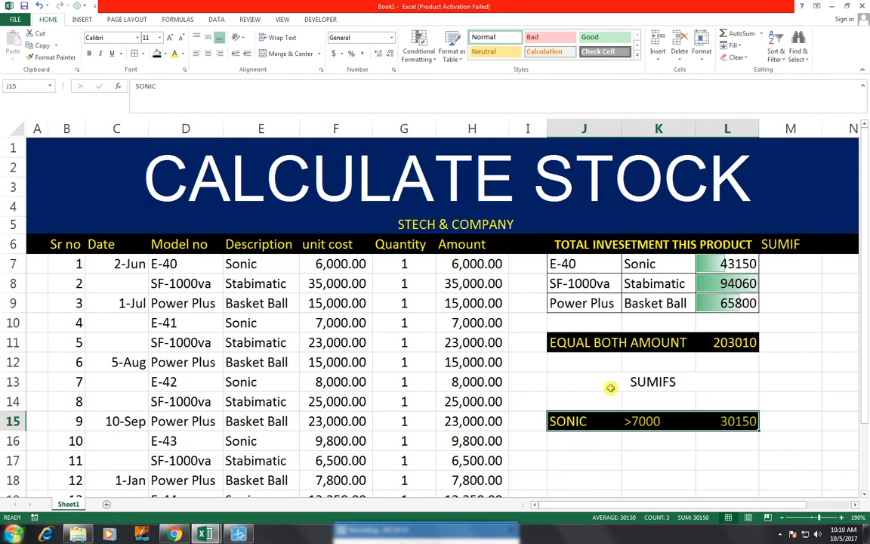
- Give the merged SUMIFS heading in row 13 a black fill and yellow text
click(610, 382)
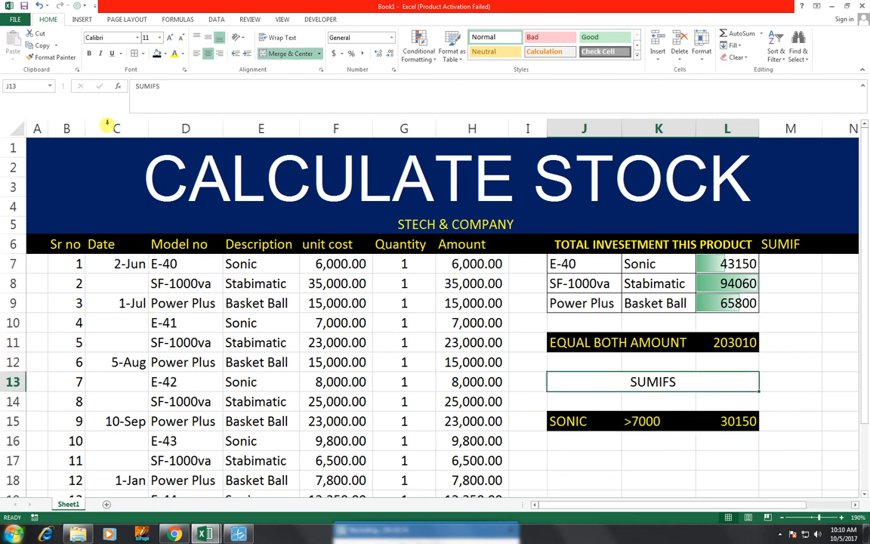
click(157, 54)
click(173, 56)
- Apply all borders to the stock table's data rows in A7:H21
click(40, 262)
drag(132, 287, 480, 444)
click(129, 53)
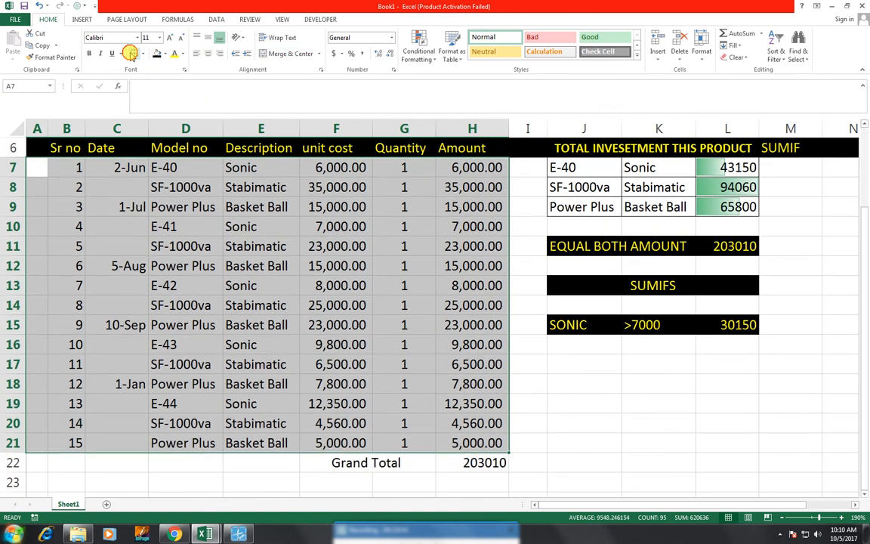
- Merge and center the Grand Total label across A22:G22, giving it a dark blue-gray fill and light blue-gray text
drag(55, 466, 398, 460)
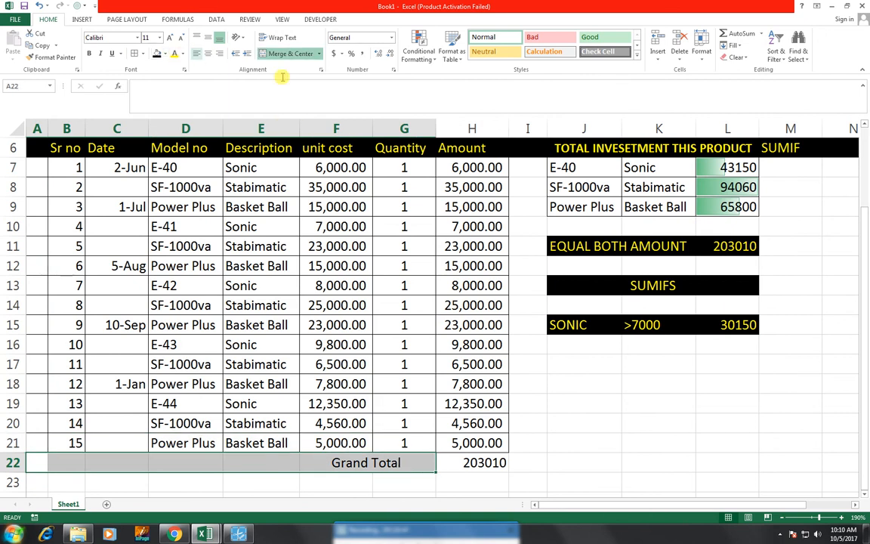
click(280, 55)
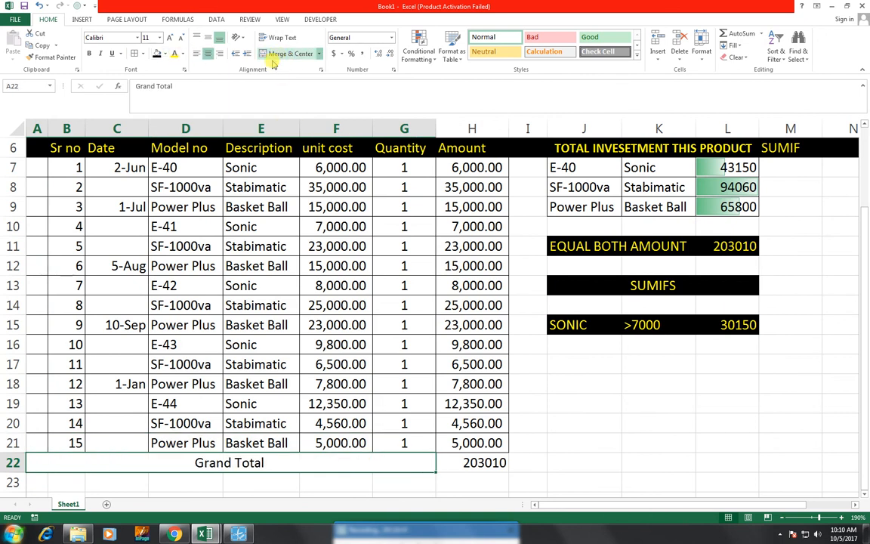
click(163, 55)
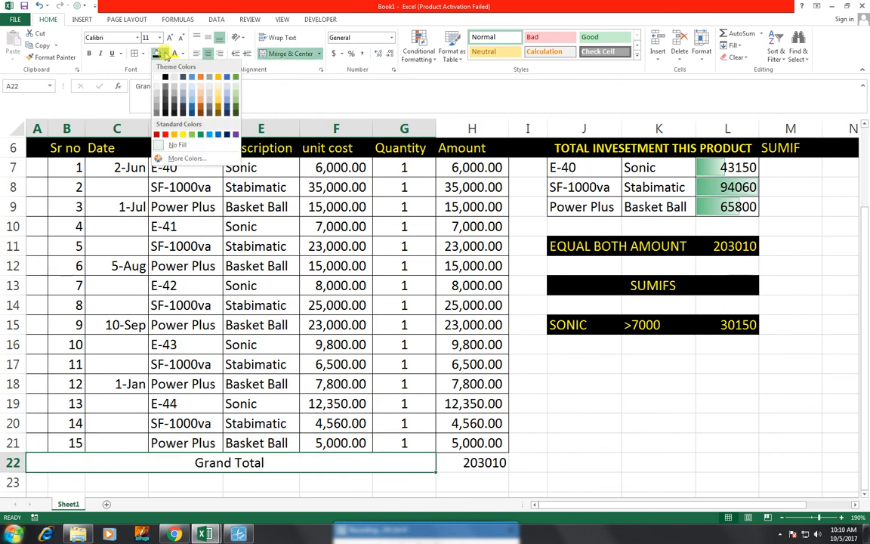
click(187, 80)
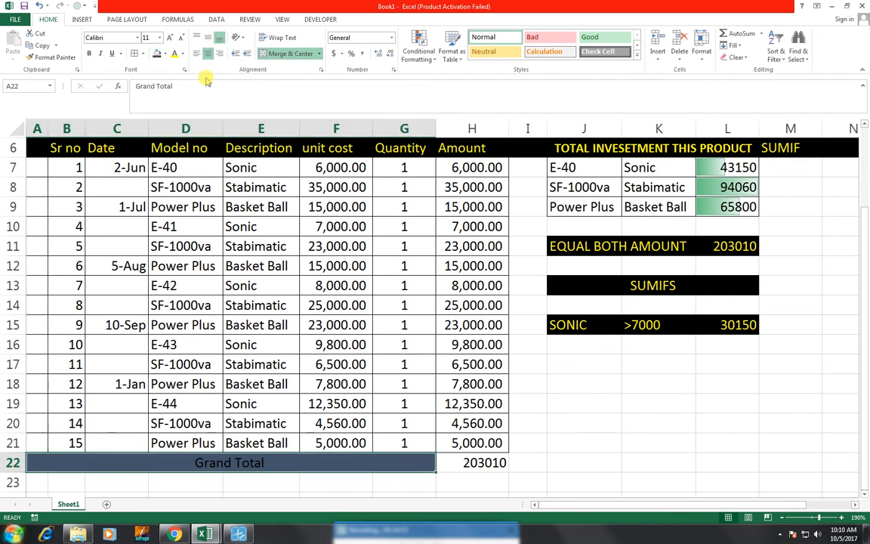
click(182, 54)
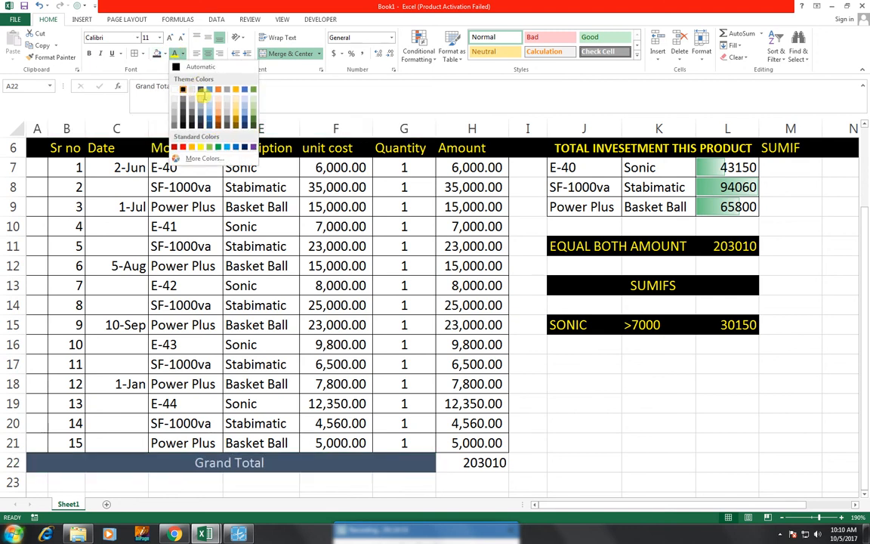
click(202, 96)
- Format the grand total amount in H22 with a thick box border and centered light blue text
click(476, 461)
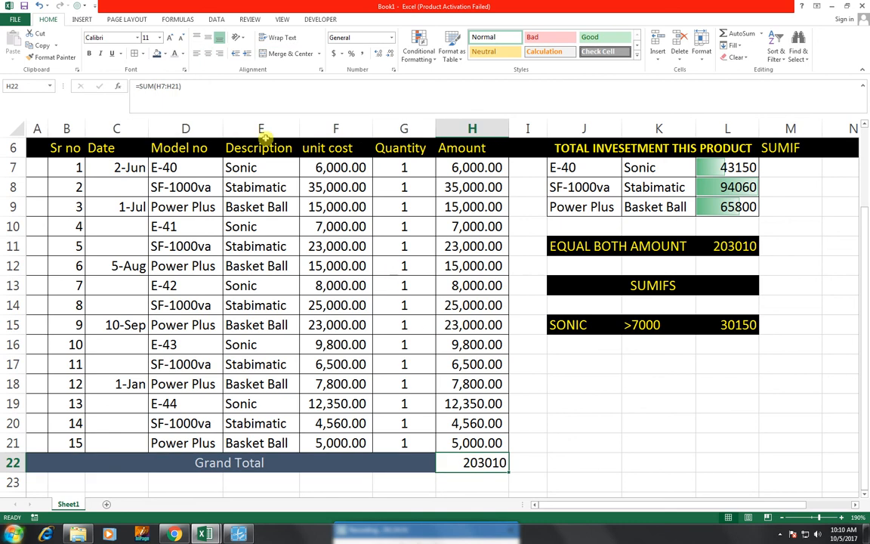
click(143, 54)
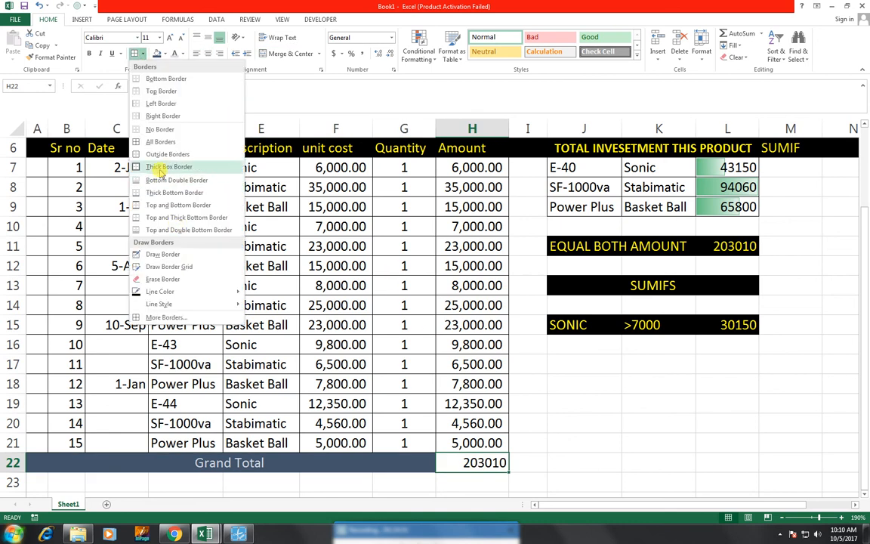
click(157, 166)
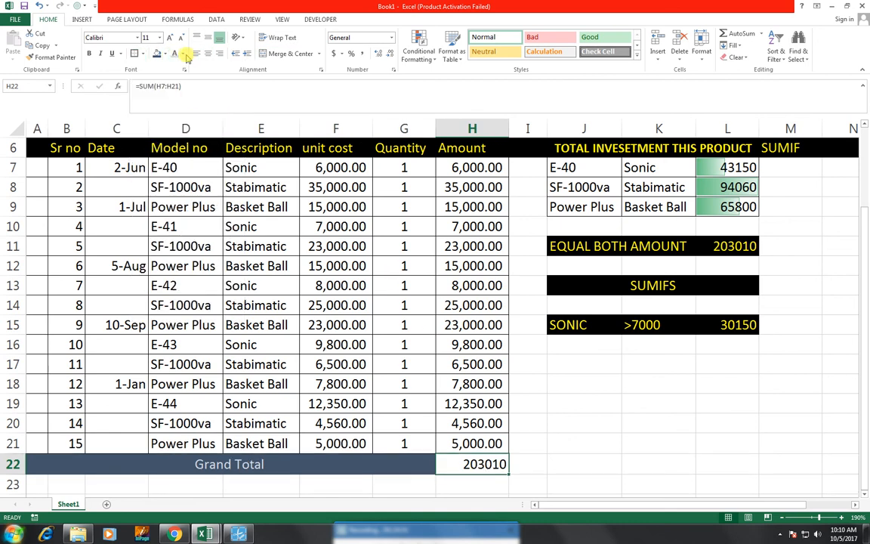
click(183, 54)
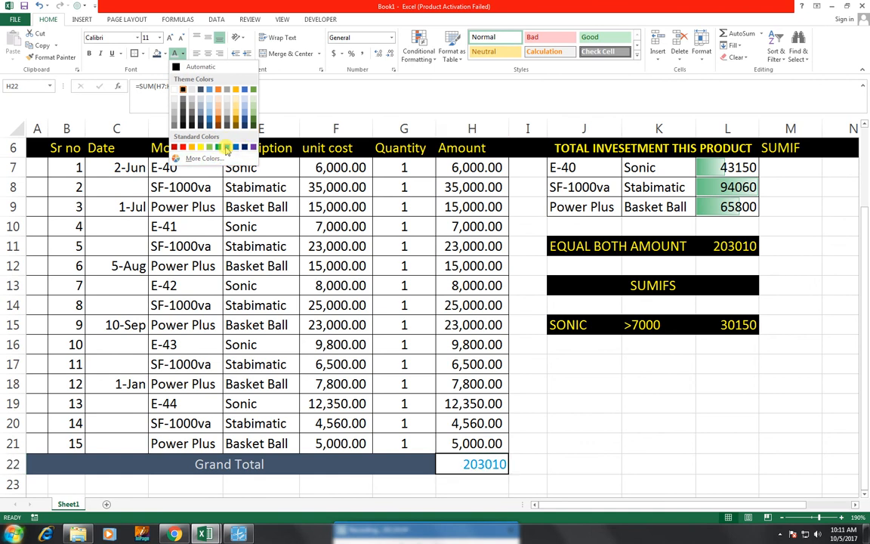
click(225, 147)
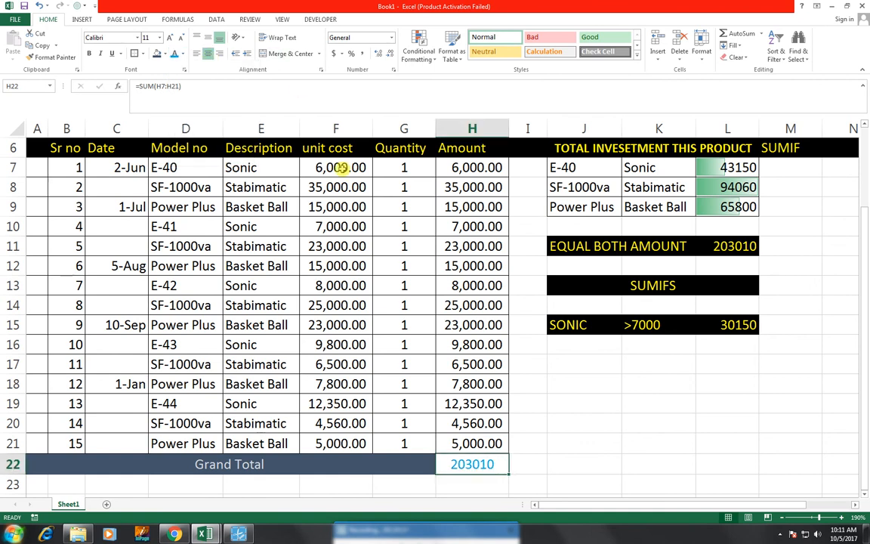
scroll(339, 172, up, 2)
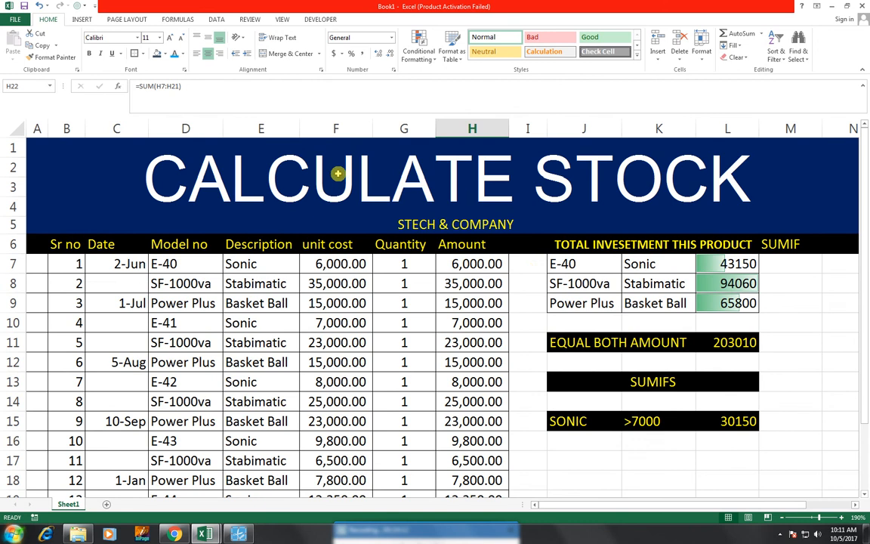